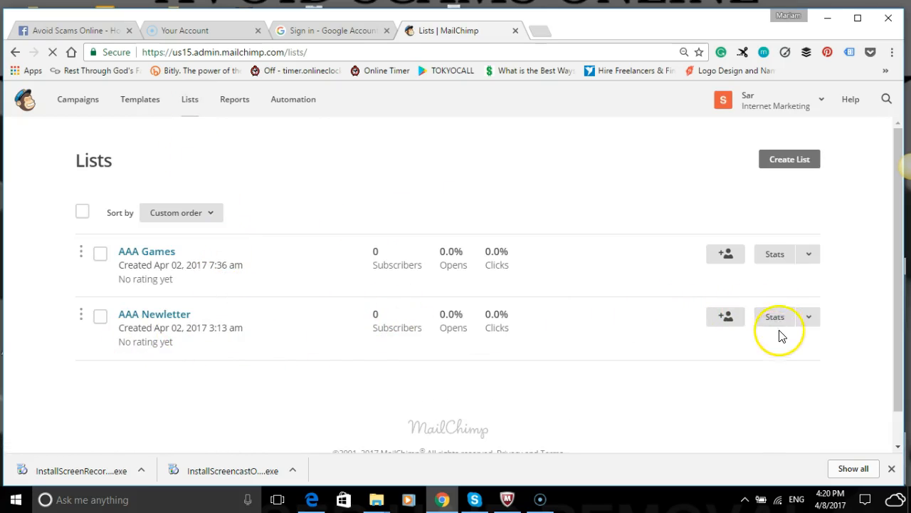
Step: Open the General forms builder for the AAA Newletter list's signup forms and look over the form's fields
{"action": "left_click", "coordinate": [809, 317]}
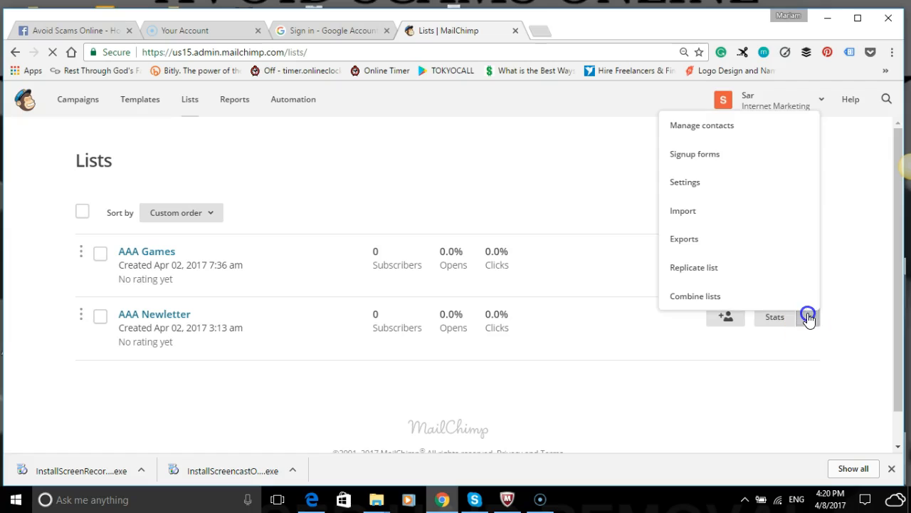
{"action": "left_click", "coordinate": [743, 163]}
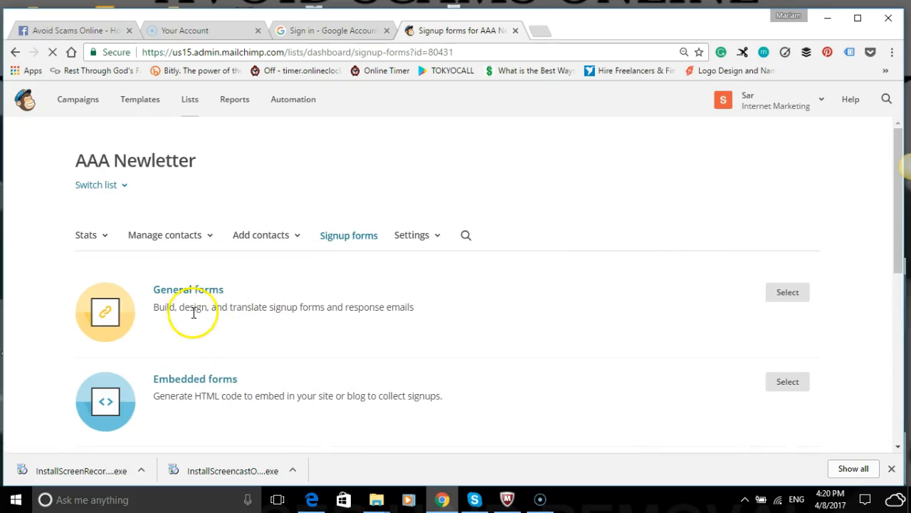
{"action": "left_click", "coordinate": [787, 294]}
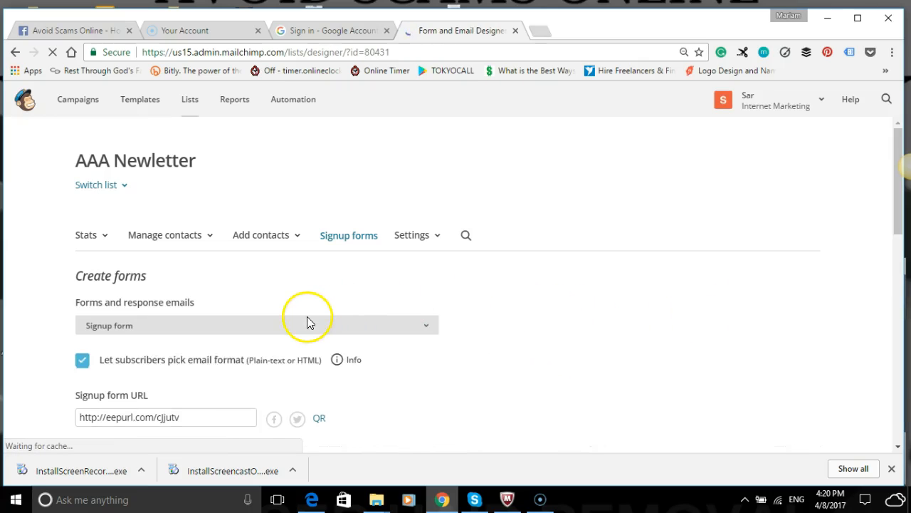
{"action": "scroll", "coordinate": [360, 305], "scroll_direction": "down", "scroll_amount": 2}
{"action": "scroll", "coordinate": [363, 306], "scroll_direction": "down", "scroll_amount": 7}
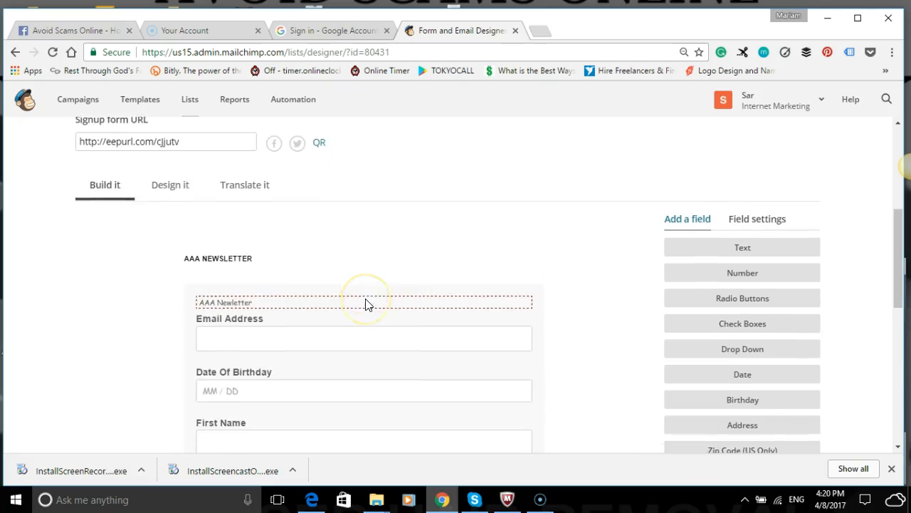
{"action": "scroll", "coordinate": [380, 327], "scroll_direction": "up", "scroll_amount": 9}
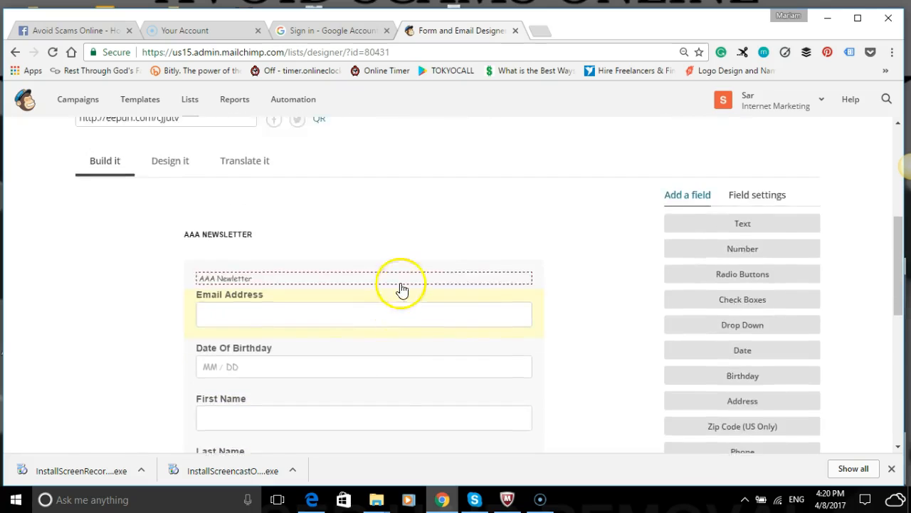
{"action": "scroll", "coordinate": [305, 258], "scroll_direction": "down", "scroll_amount": 4}
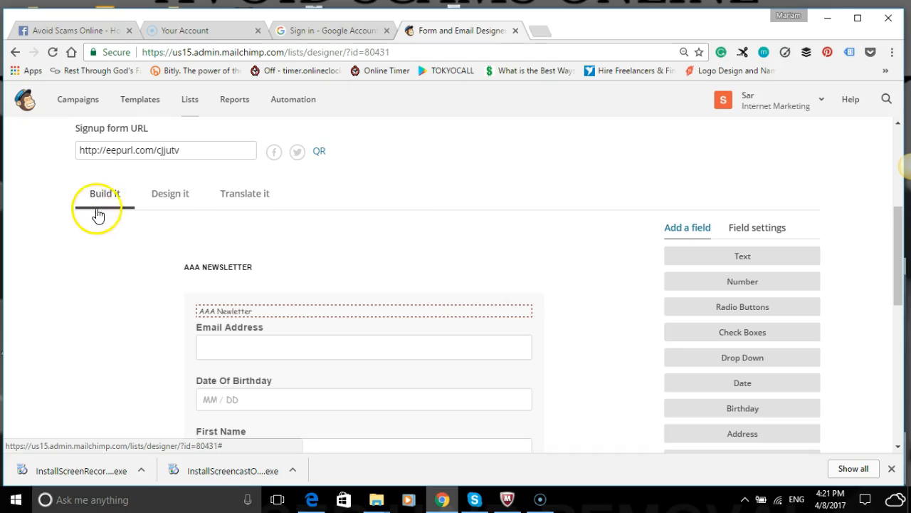
Step: Switch the signup form to its design settings and examine the form preview from the header to the subscribe button
{"action": "left_click", "coordinate": [171, 197]}
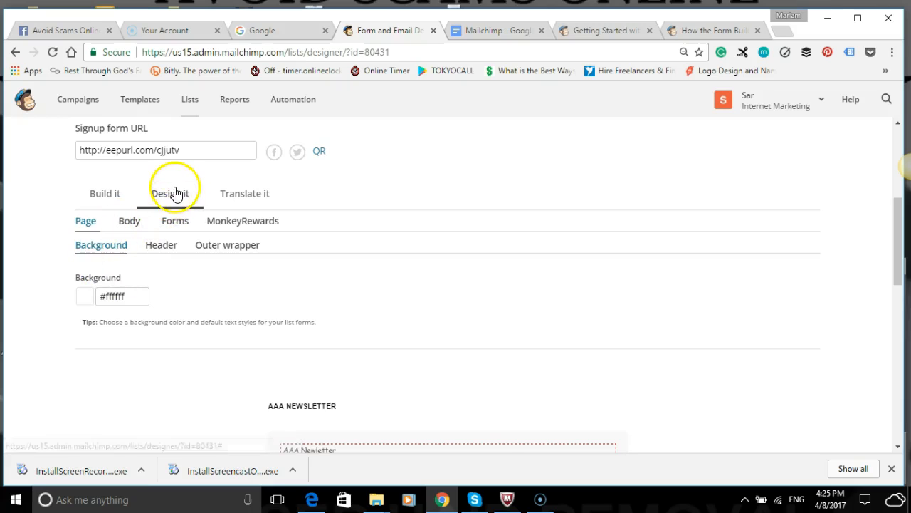
{"action": "scroll", "coordinate": [149, 287], "scroll_direction": "down", "scroll_amount": 2}
{"action": "scroll", "coordinate": [322, 313], "scroll_direction": "down", "scroll_amount": 6}
{"action": "scroll", "coordinate": [318, 281], "scroll_direction": "up", "scroll_amount": 4}
{"action": "scroll", "coordinate": [319, 372], "scroll_direction": "down", "scroll_amount": 2}
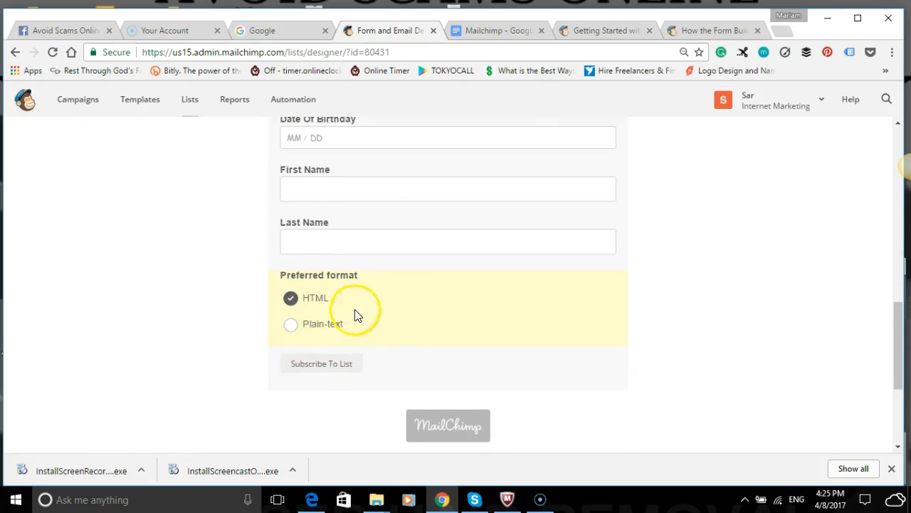
{"action": "scroll", "coordinate": [458, 297], "scroll_direction": "up", "scroll_amount": 2}
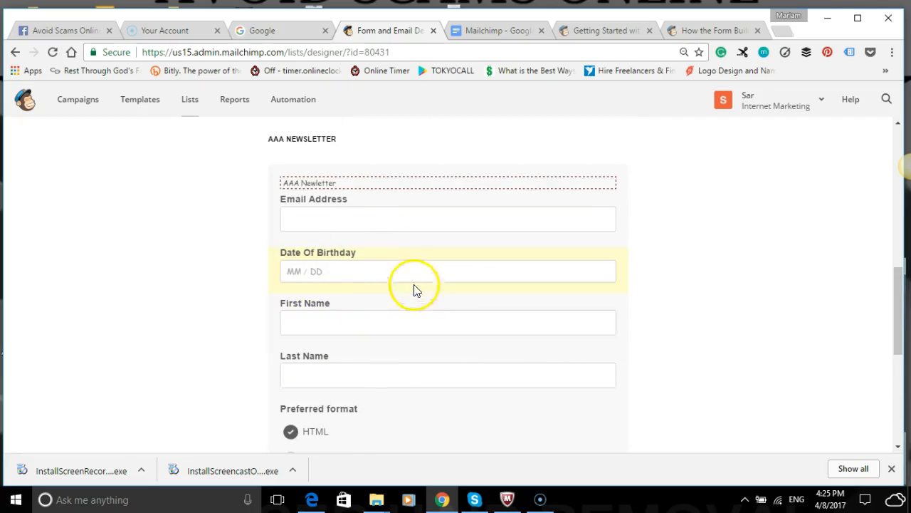
{"action": "scroll", "coordinate": [427, 281], "scroll_direction": "up", "scroll_amount": 1}
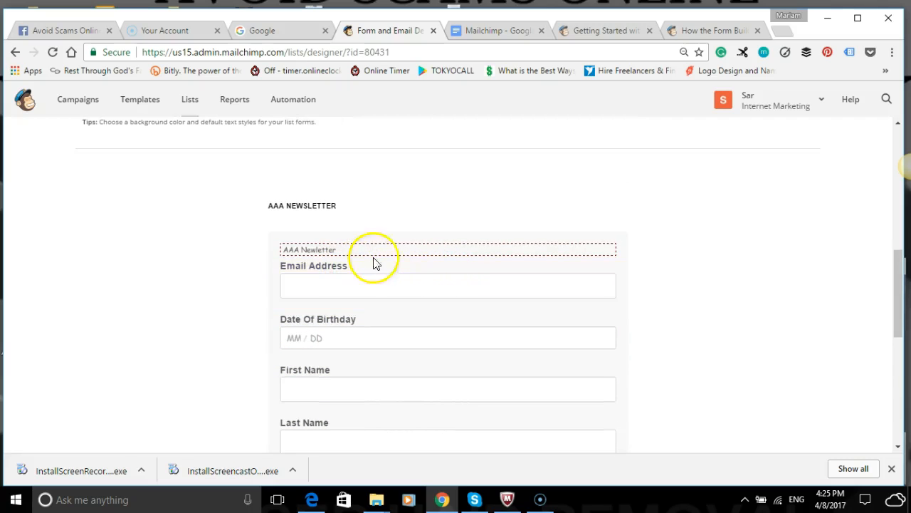
{"action": "scroll", "coordinate": [437, 276], "scroll_direction": "up", "scroll_amount": 5}
{"action": "scroll", "coordinate": [278, 295], "scroll_direction": "down", "scroll_amount": 2}
{"action": "scroll", "coordinate": [278, 295], "scroll_direction": "up", "scroll_amount": 1}
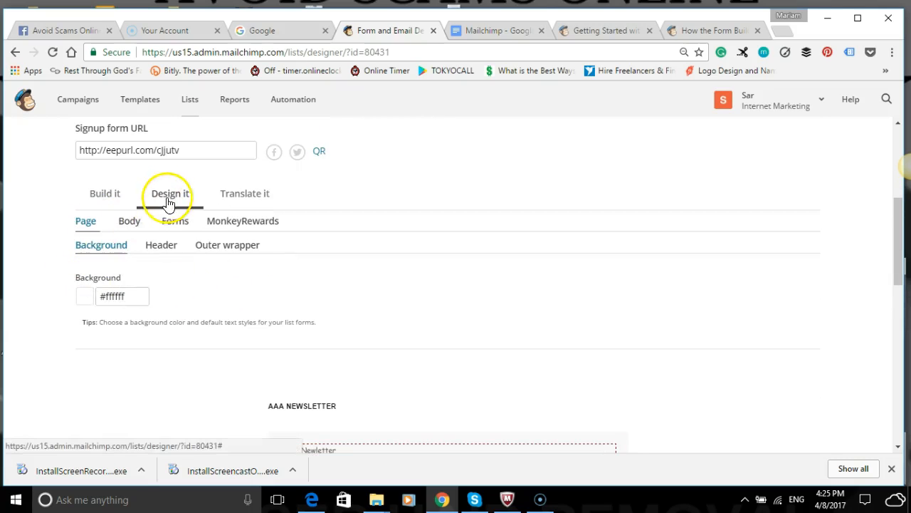
Step: View the design options for the form's Page, Body, Forms and MonkeyRewards sections one after another
{"action": "left_click", "coordinate": [86, 221]}
{"action": "left_click", "coordinate": [95, 221]}
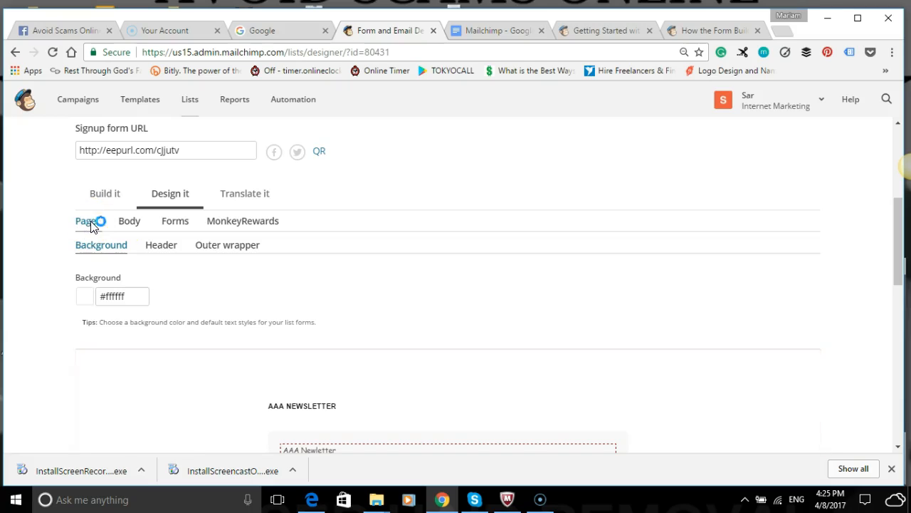
{"action": "left_click", "coordinate": [135, 223]}
{"action": "left_click", "coordinate": [177, 223]}
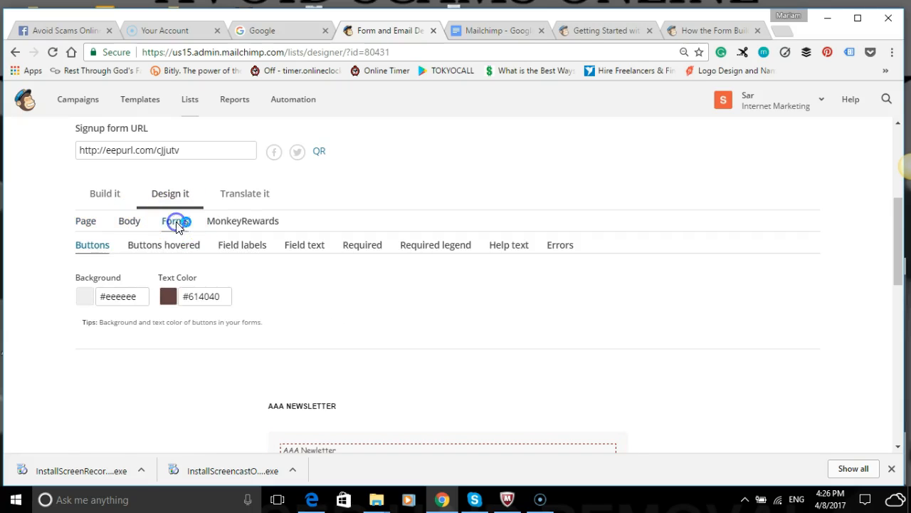
{"action": "left_click", "coordinate": [242, 221]}
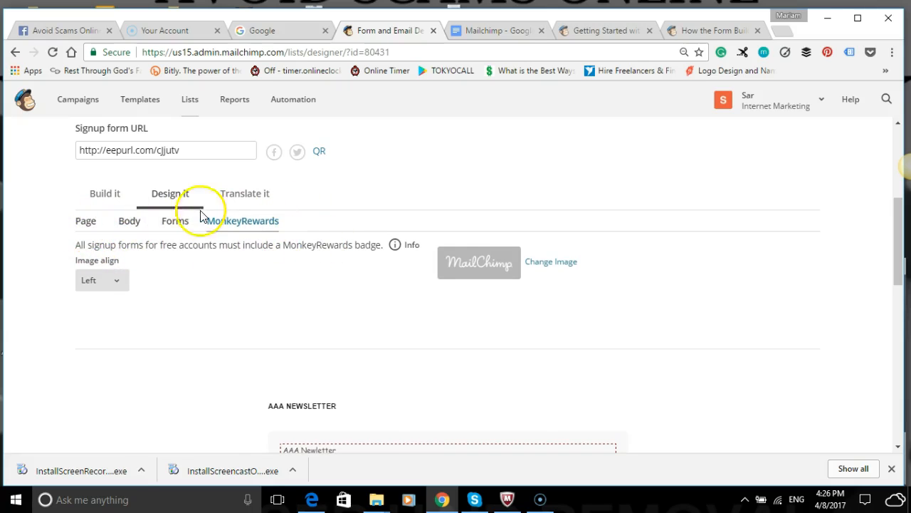
Step: Return to the Page background settings and examine which area of the form preview they cover
{"action": "left_click", "coordinate": [86, 227]}
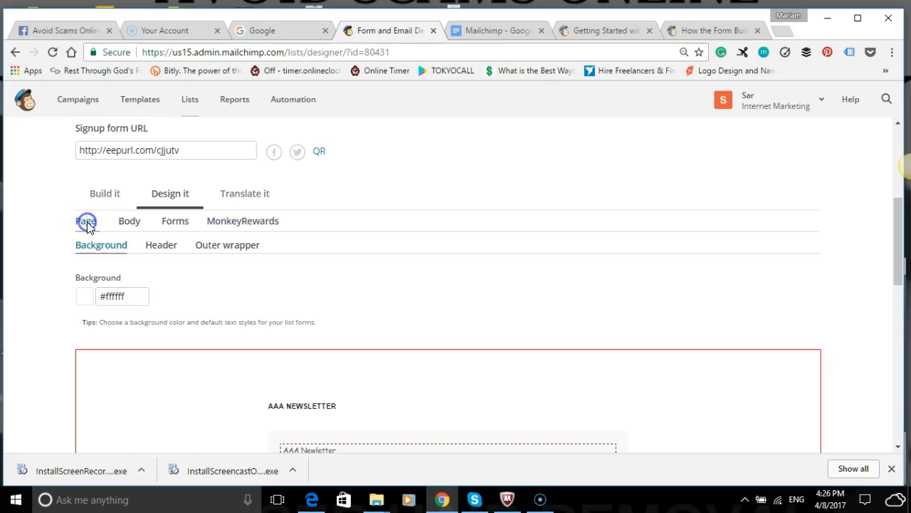
{"action": "scroll", "coordinate": [97, 231], "scroll_direction": "down", "scroll_amount": 2}
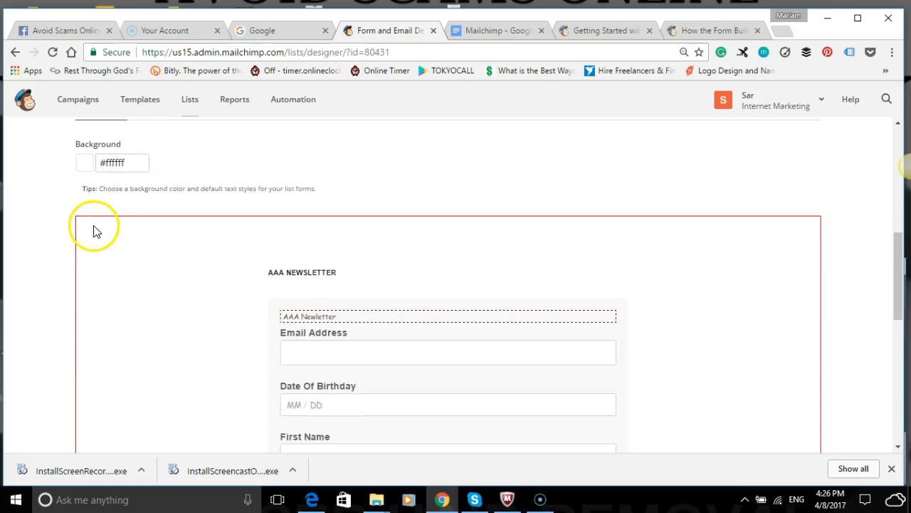
{"action": "scroll", "coordinate": [99, 256], "scroll_direction": "up", "scroll_amount": 1}
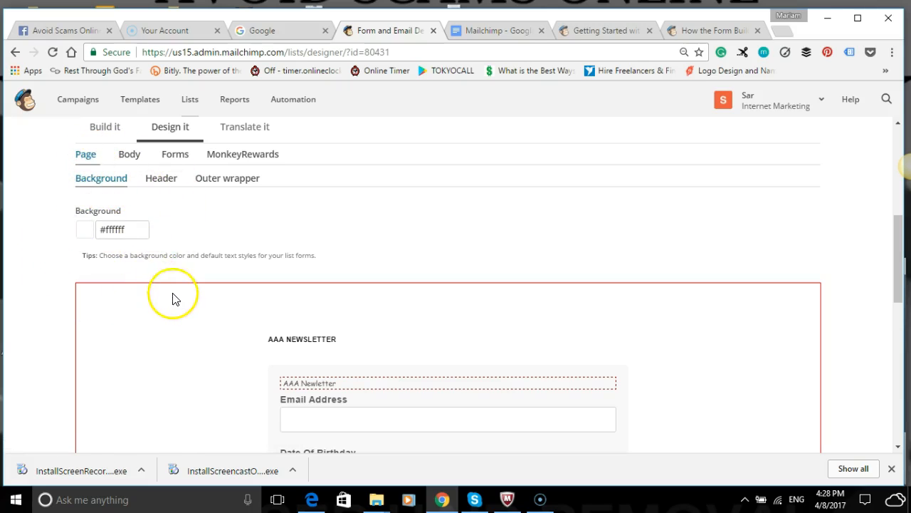
{"action": "scroll", "coordinate": [178, 297], "scroll_direction": "down", "scroll_amount": 2}
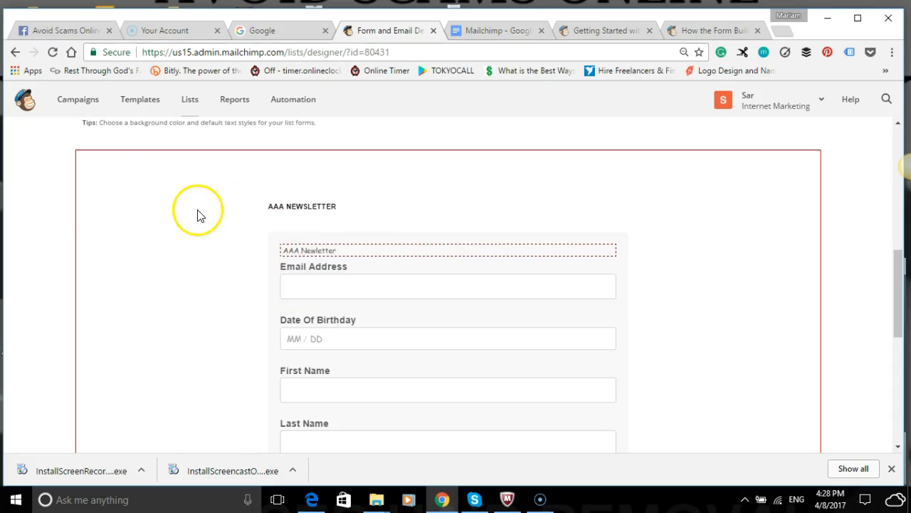
{"action": "scroll", "coordinate": [197, 212], "scroll_direction": "up", "scroll_amount": 2}
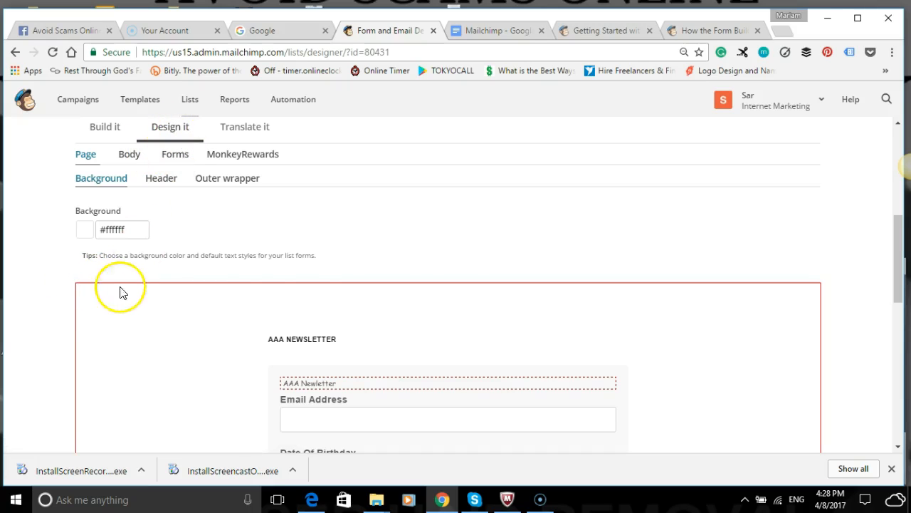
{"action": "scroll", "coordinate": [811, 305], "scroll_direction": "down", "scroll_amount": 2}
{"action": "scroll", "coordinate": [783, 299], "scroll_direction": "up", "scroll_amount": 2}
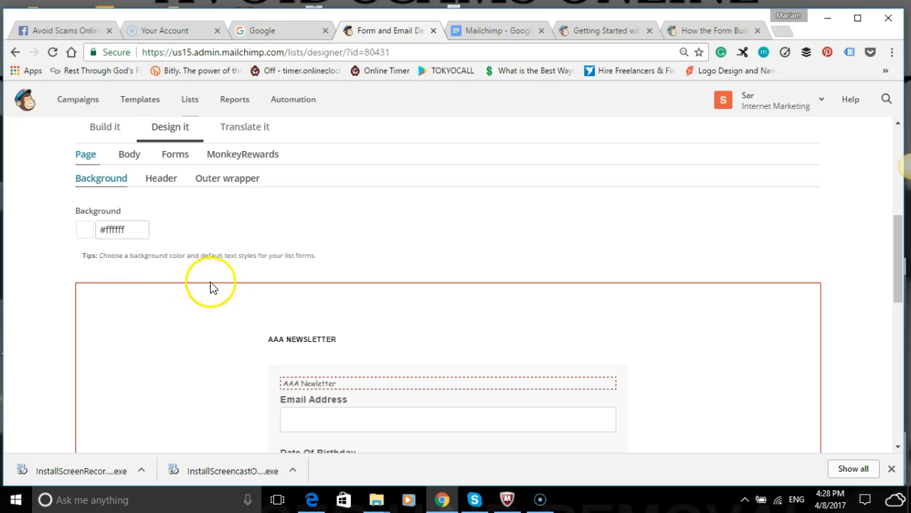
Step: Examine the areas styled by the Body and Forms sections in the preview, and view the MonkeyRewards badge options
{"action": "left_click", "coordinate": [131, 154]}
{"action": "scroll", "coordinate": [224, 270], "scroll_direction": "down", "scroll_amount": 2}
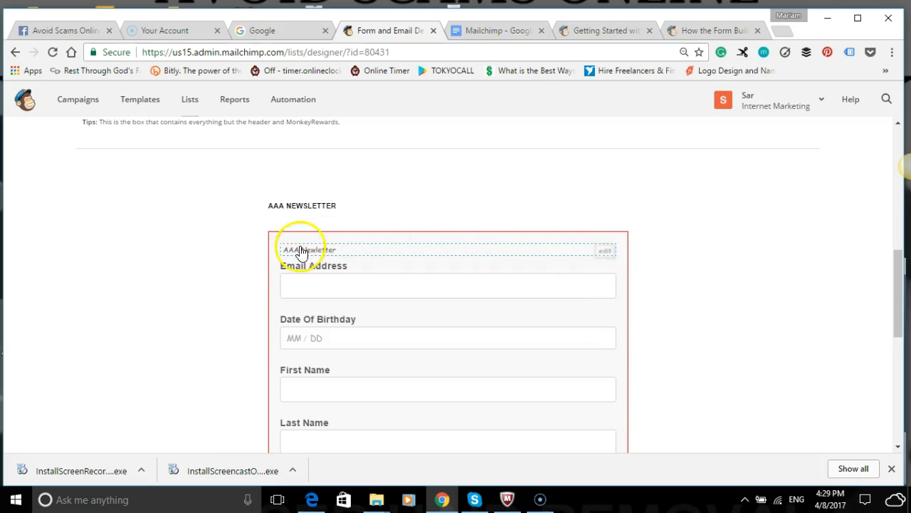
{"action": "scroll", "coordinate": [253, 226], "scroll_direction": "up", "scroll_amount": 3}
{"action": "left_click", "coordinate": [179, 225]}
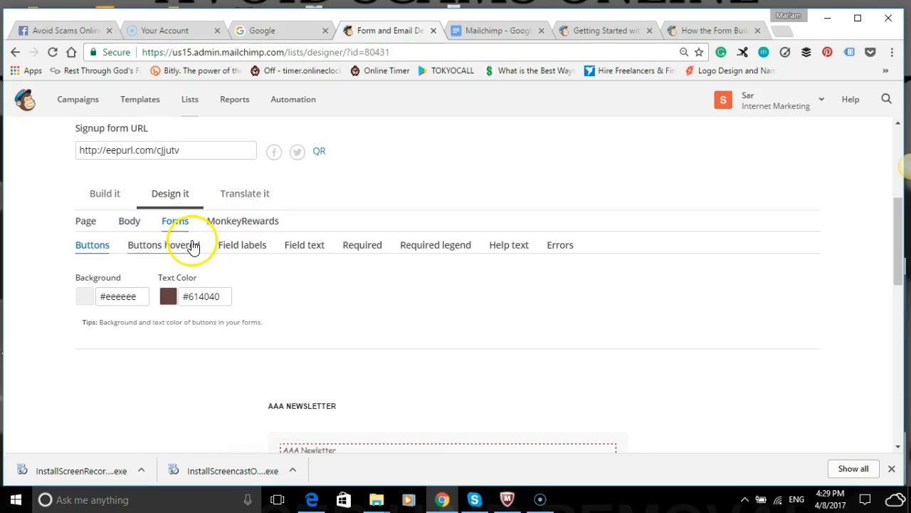
{"action": "scroll", "coordinate": [199, 245], "scroll_direction": "down", "scroll_amount": 3}
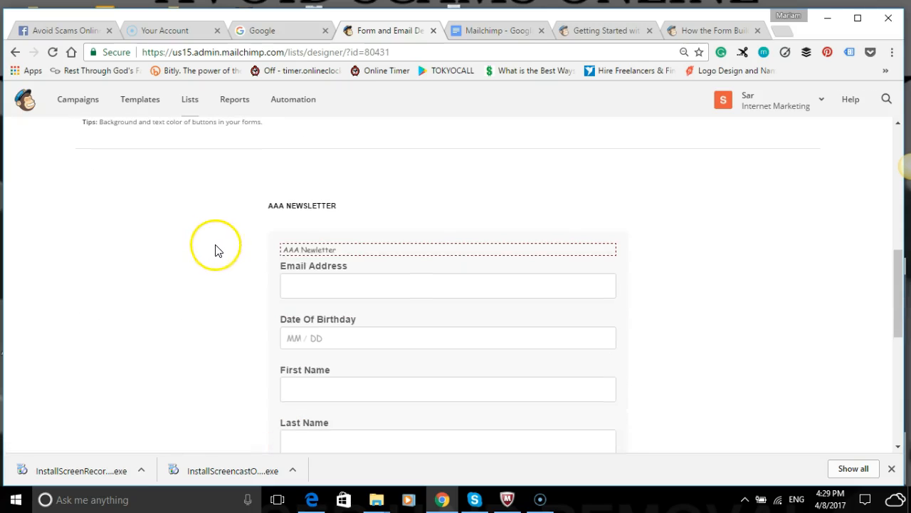
{"action": "scroll", "coordinate": [362, 259], "scroll_direction": "up", "scroll_amount": 1}
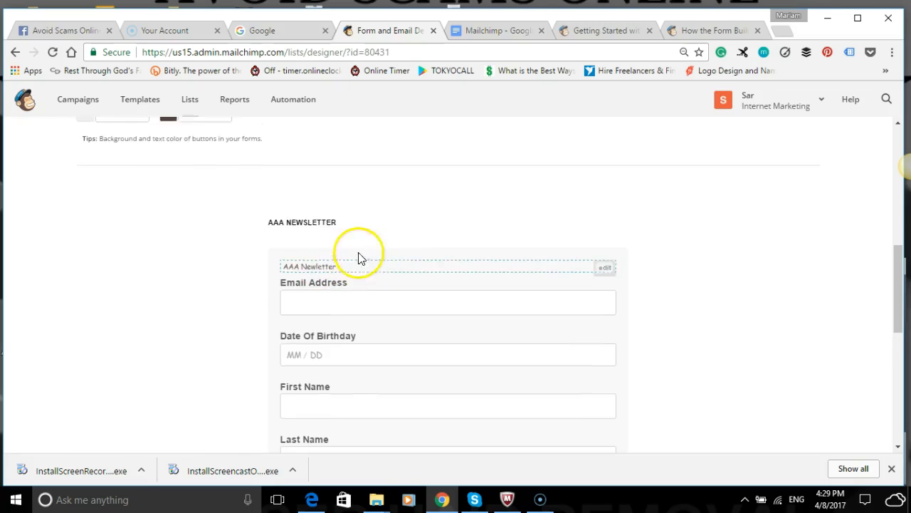
{"action": "scroll", "coordinate": [267, 244], "scroll_direction": "up", "scroll_amount": 3}
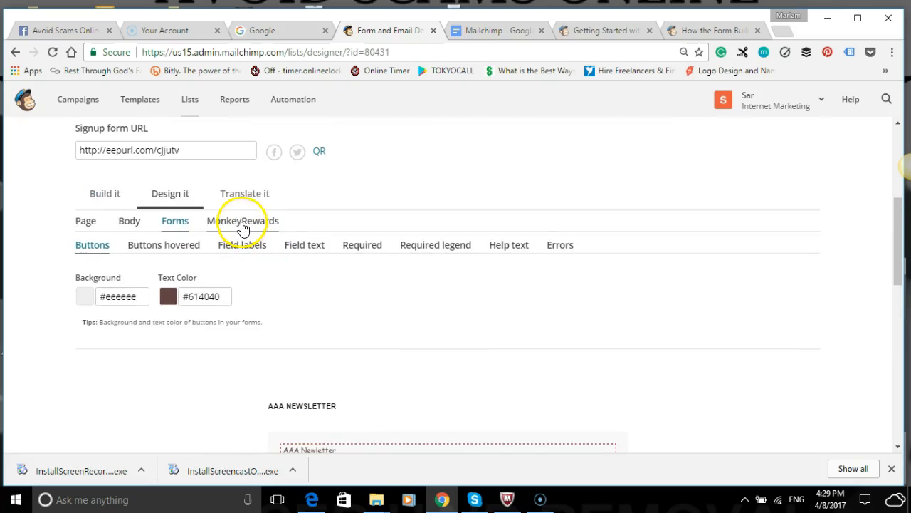
{"action": "left_click", "coordinate": [243, 222]}
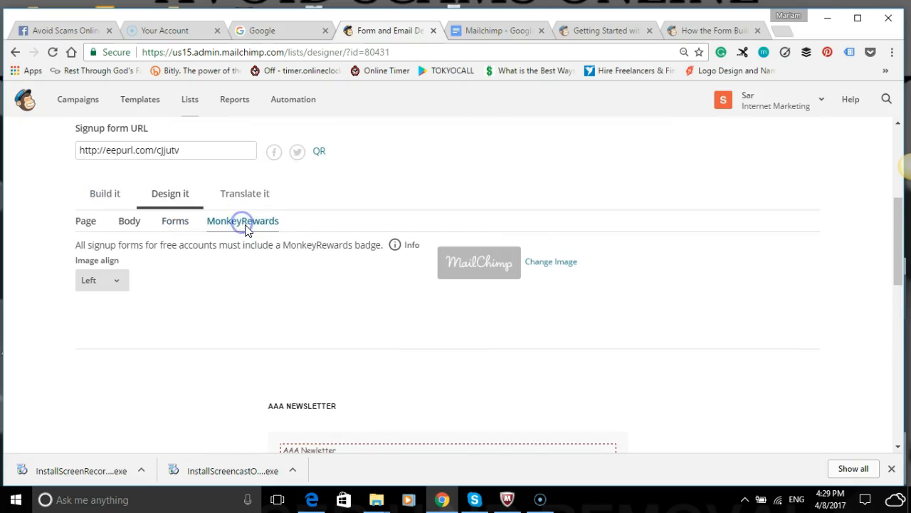
Step: Set the signup form's page background colour to red #f12b2b and check it in the preview
{"action": "left_click", "coordinate": [86, 221]}
{"action": "scroll", "coordinate": [107, 228], "scroll_direction": "down", "scroll_amount": 1}
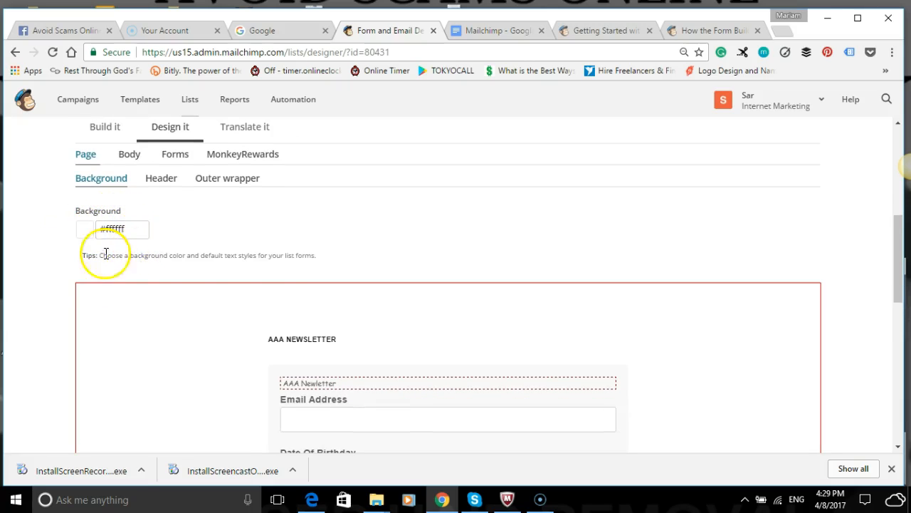
{"action": "scroll", "coordinate": [128, 271], "scroll_direction": "down", "scroll_amount": 2}
{"action": "scroll", "coordinate": [148, 277], "scroll_direction": "up", "scroll_amount": 2}
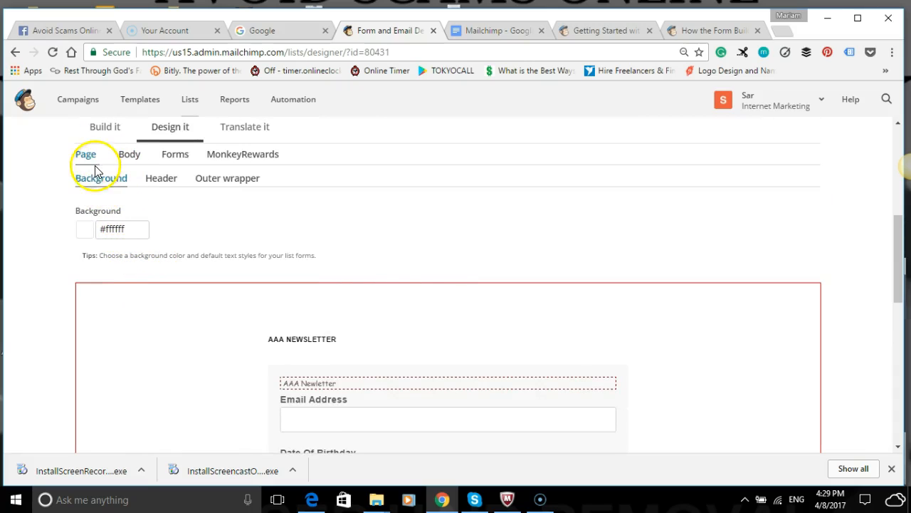
{"action": "left_click", "coordinate": [121, 228]}
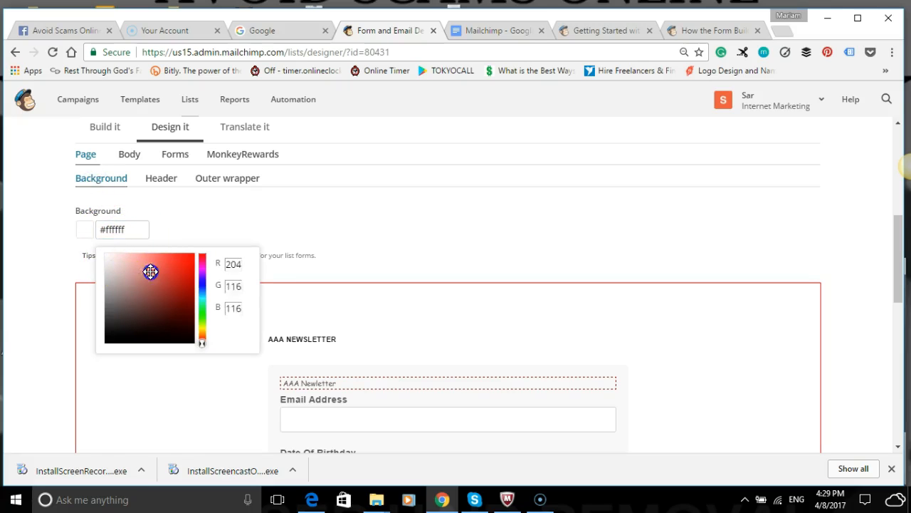
{"action": "left_click", "coordinate": [313, 219]}
{"action": "scroll", "coordinate": [197, 277], "scroll_direction": "down", "scroll_amount": 3}
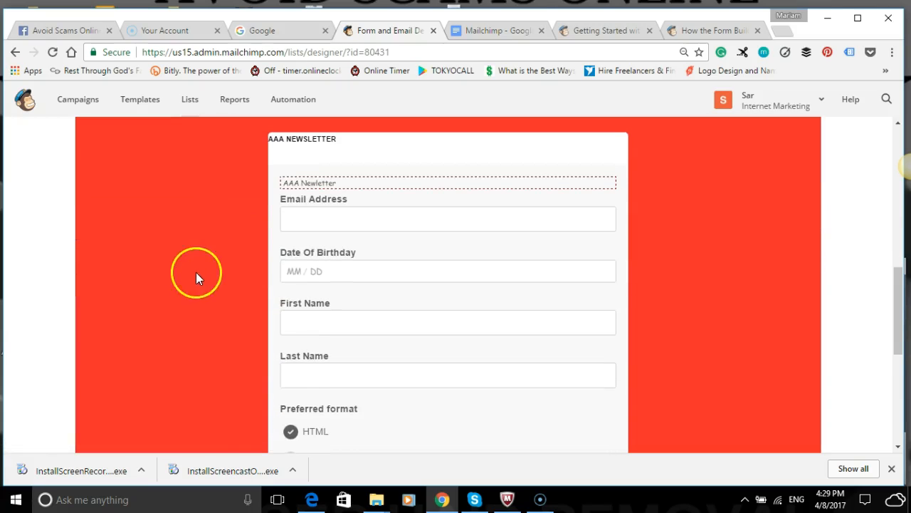
{"action": "scroll", "coordinate": [163, 256], "scroll_direction": "down", "scroll_amount": 2}
{"action": "scroll", "coordinate": [165, 254], "scroll_direction": "up", "scroll_amount": 4}
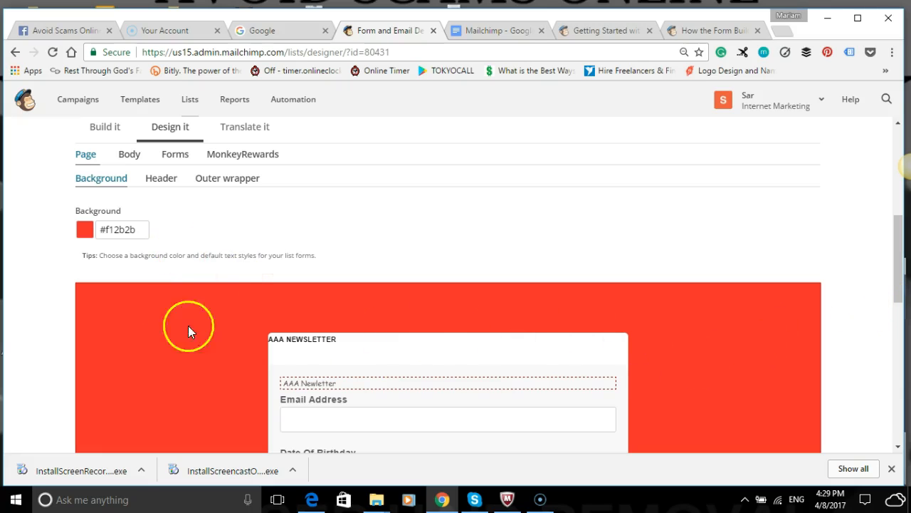
Step: Show the page header's font size, line height and margin settings and examine the header area in the preview
{"action": "left_click", "coordinate": [162, 184]}
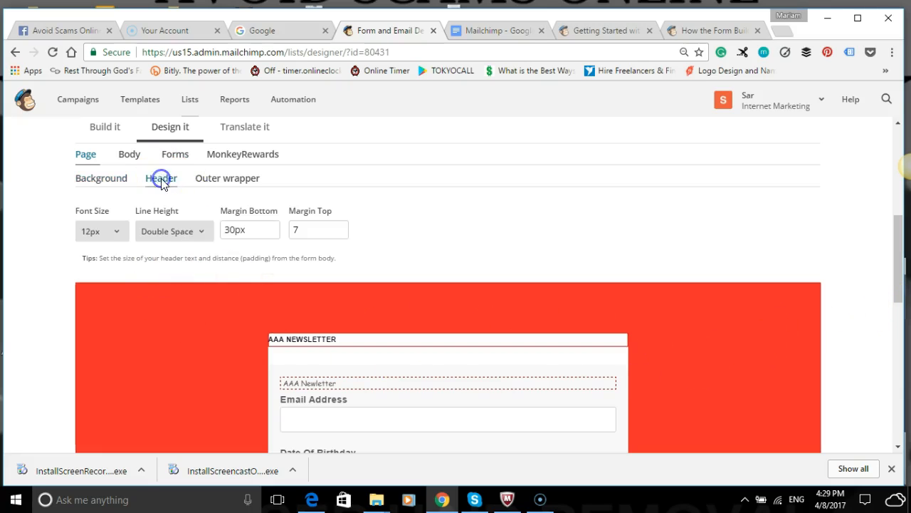
{"action": "scroll", "coordinate": [348, 381], "scroll_direction": "down", "scroll_amount": 1}
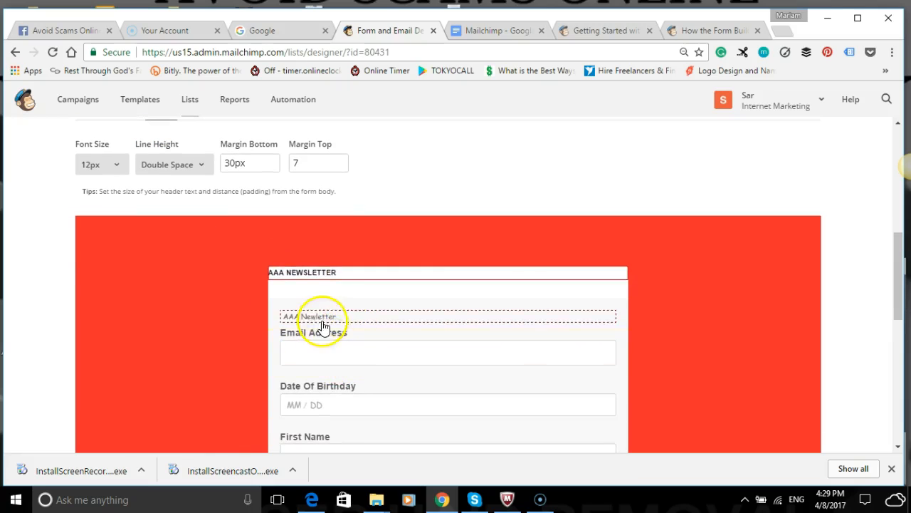
{"action": "mouse_move", "coordinate": [548, 280]}
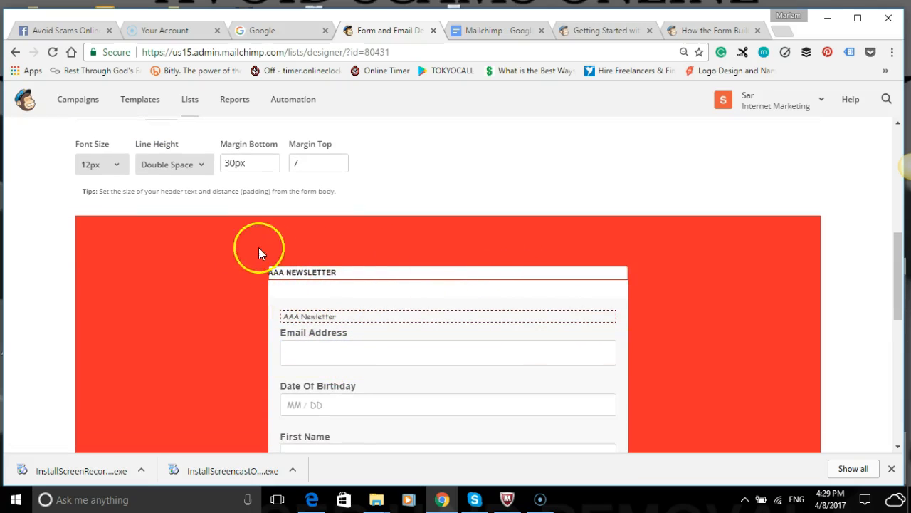
{"action": "scroll", "coordinate": [225, 248], "scroll_direction": "up", "scroll_amount": 2}
{"action": "left_click", "coordinate": [79, 222]}
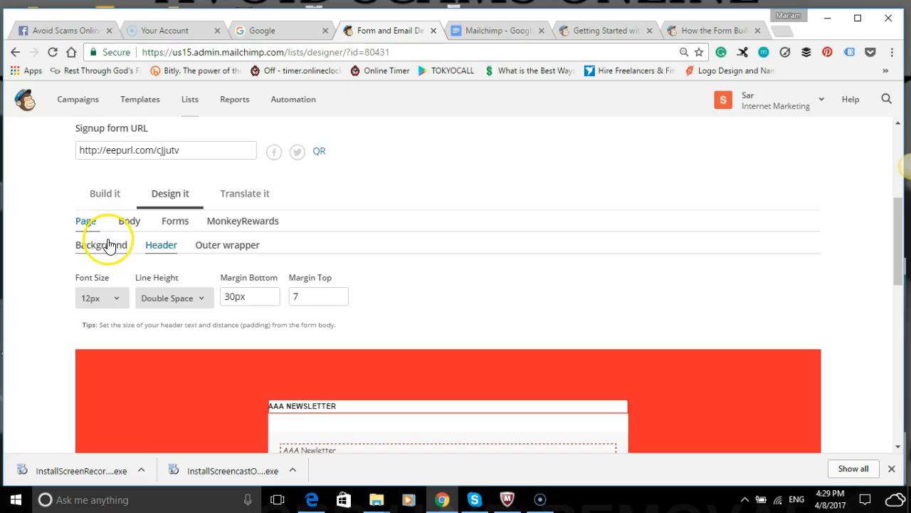
Step: Set the signup form's page background colour to blue #2b53f1
{"action": "left_click", "coordinate": [105, 244]}
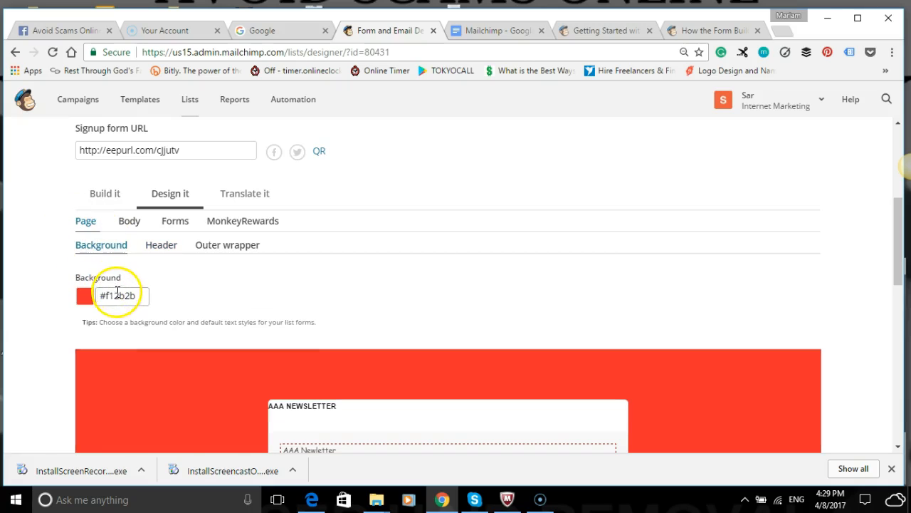
{"action": "scroll", "coordinate": [363, 430], "scroll_direction": "down", "scroll_amount": 1}
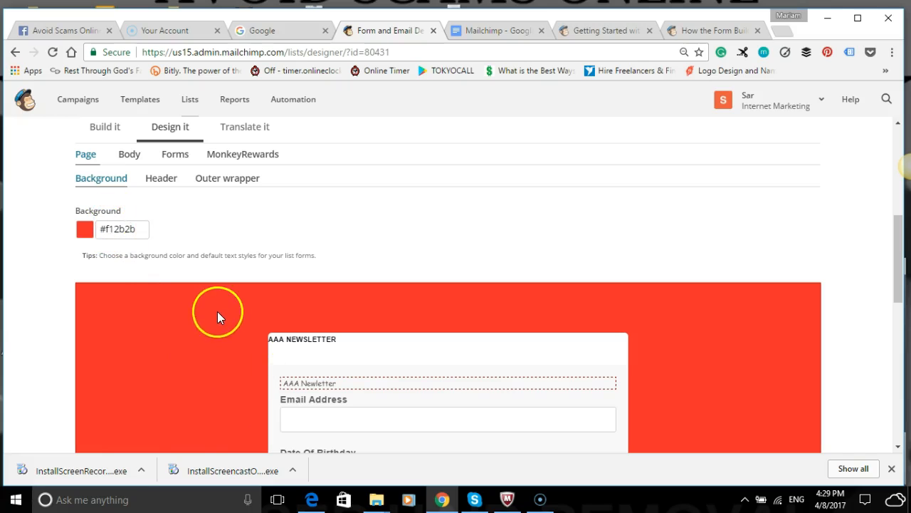
{"action": "left_click", "coordinate": [121, 226]}
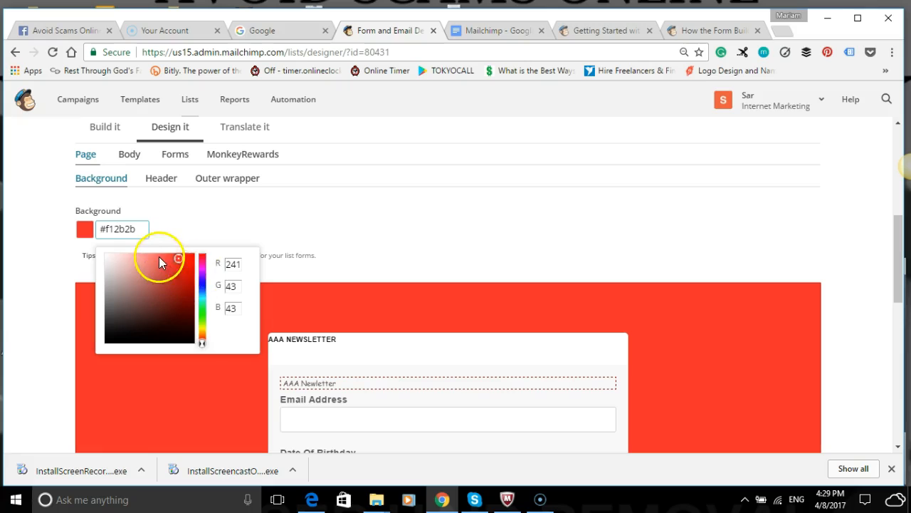
{"action": "left_click_drag", "start_coordinate": [201, 343], "coordinate": [203, 290]}
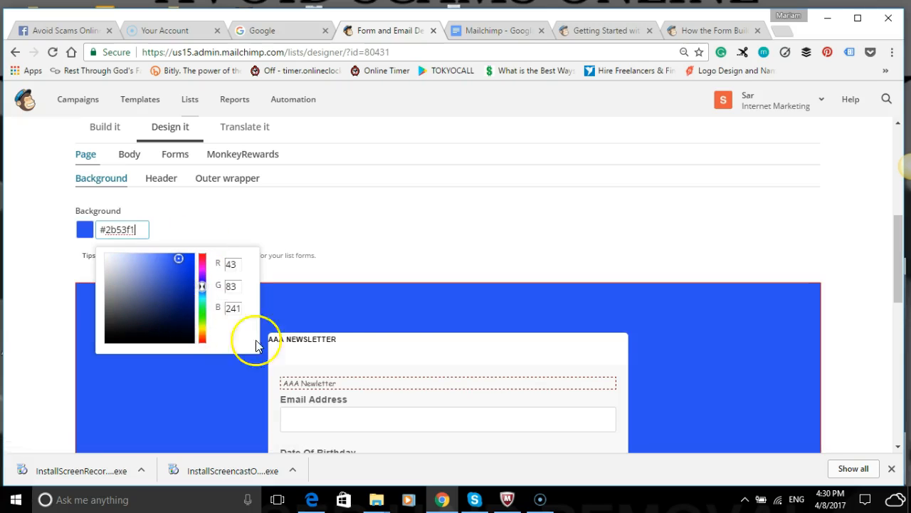
{"action": "left_click", "coordinate": [284, 293]}
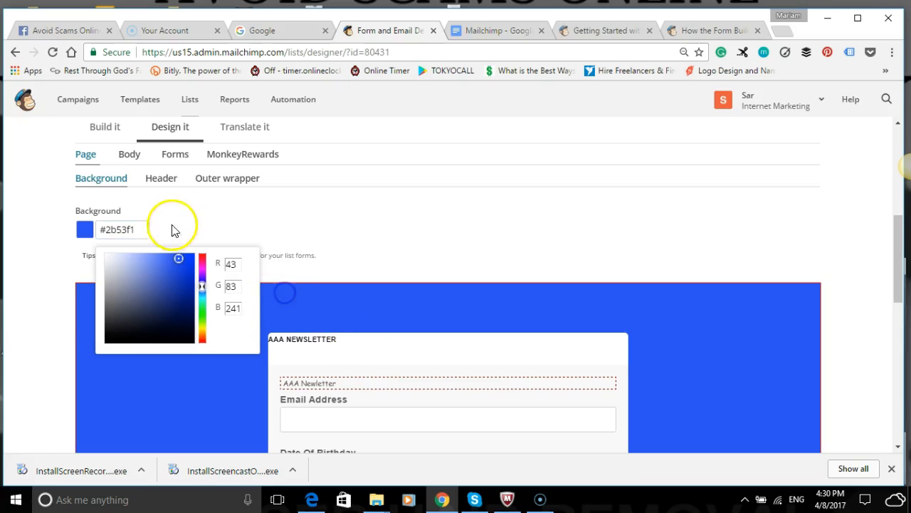
{"action": "left_click", "coordinate": [196, 207]}
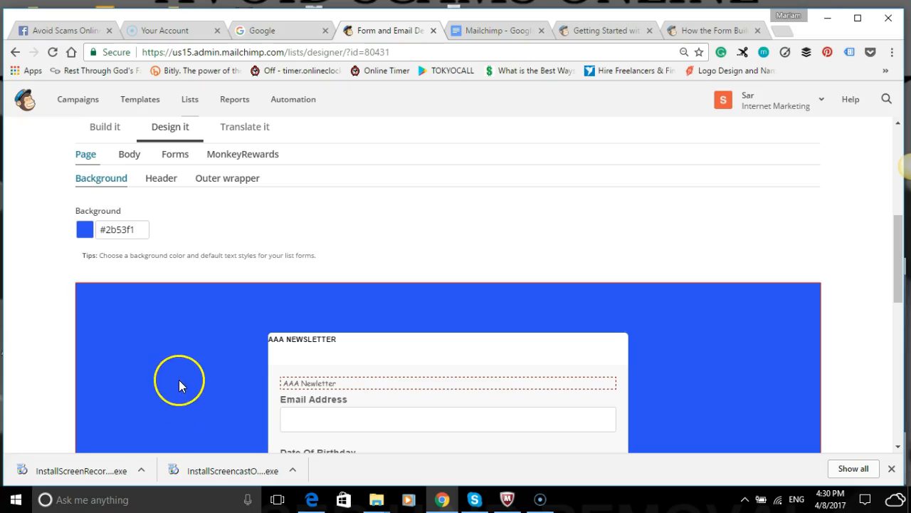
Step: Compare page header font sizes of 18px, 22px and 12px in the preview, and set the font size to 24px
{"action": "left_click", "coordinate": [163, 180]}
{"action": "mouse_move", "coordinate": [297, 347]}
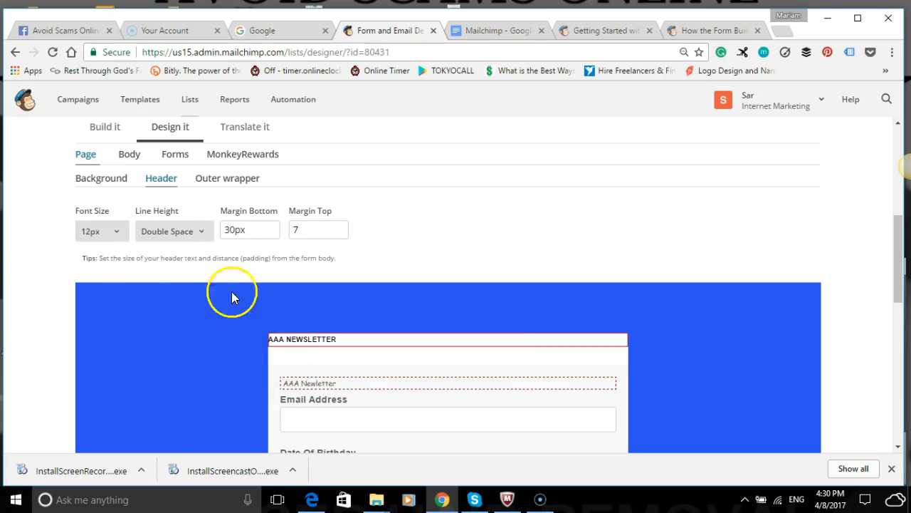
{"action": "left_click", "coordinate": [115, 229]}
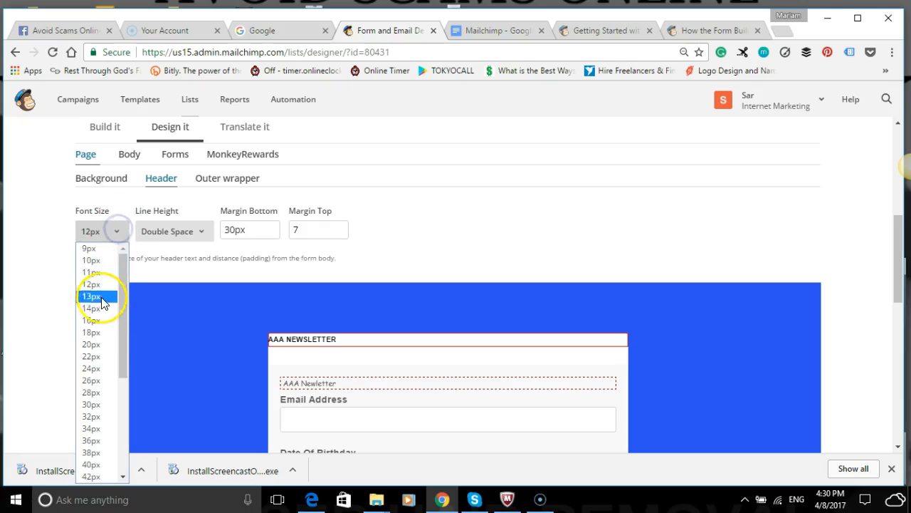
{"action": "left_click", "coordinate": [103, 339]}
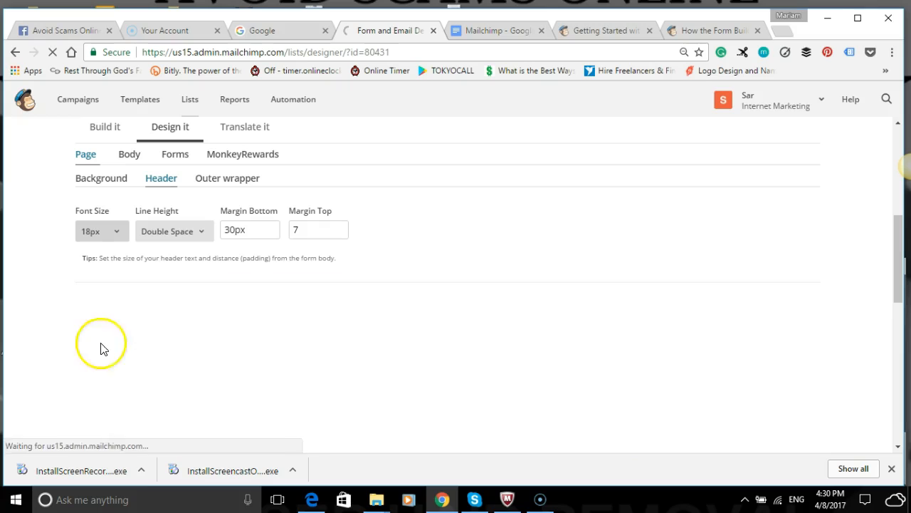
{"action": "left_click", "coordinate": [349, 343]}
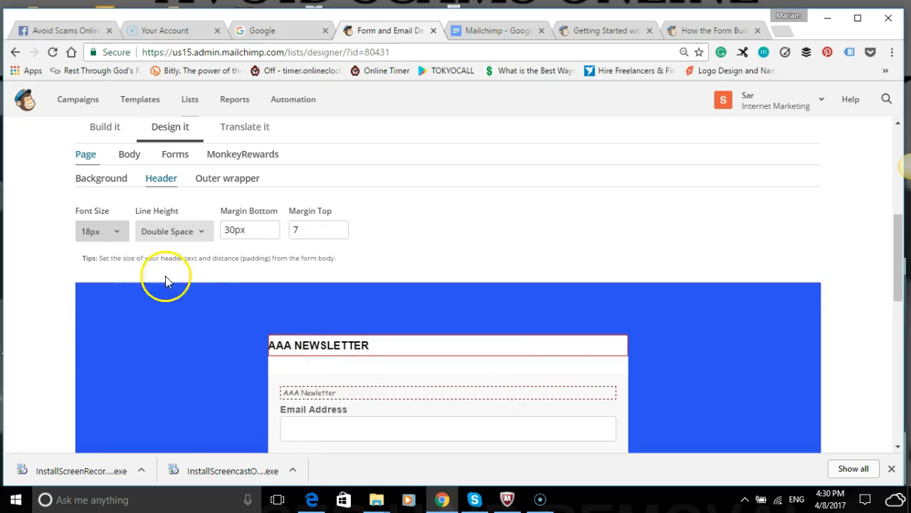
{"action": "left_click", "coordinate": [119, 232]}
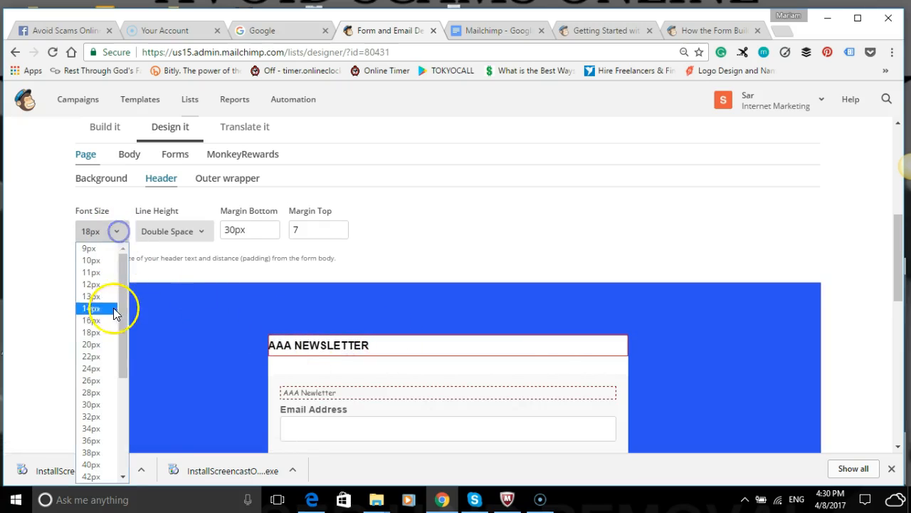
{"action": "left_click", "coordinate": [104, 356]}
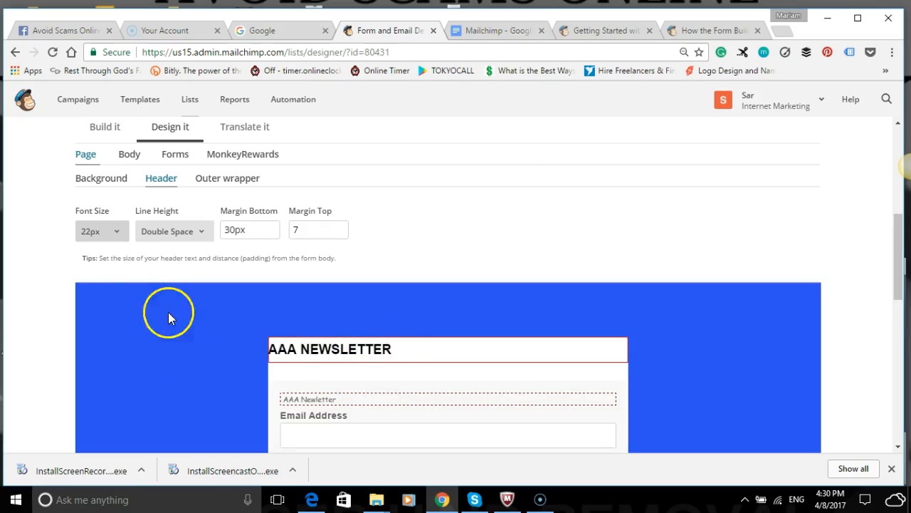
{"action": "left_click", "coordinate": [121, 233]}
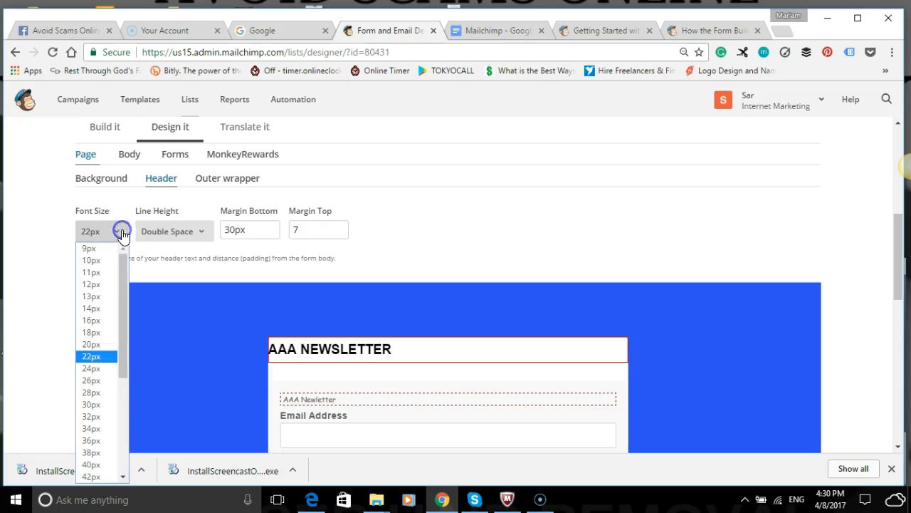
{"action": "left_click", "coordinate": [105, 286]}
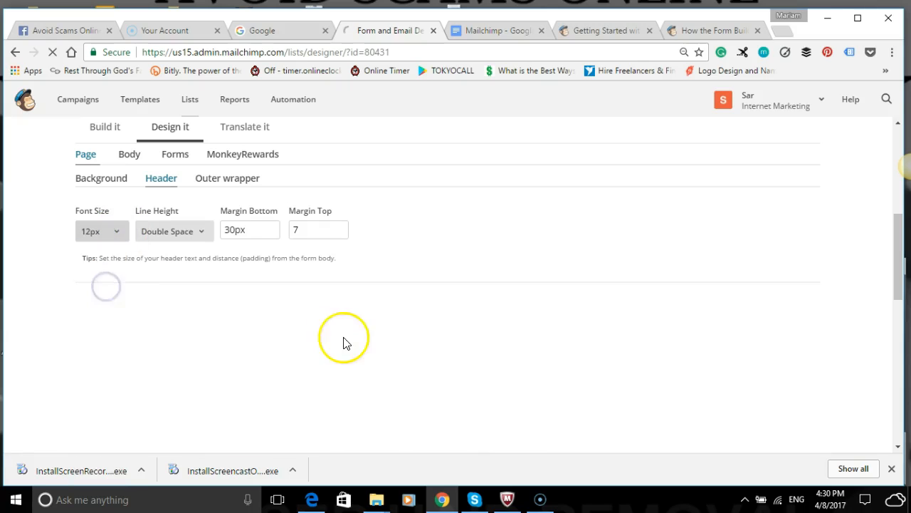
{"action": "left_click", "coordinate": [123, 232]}
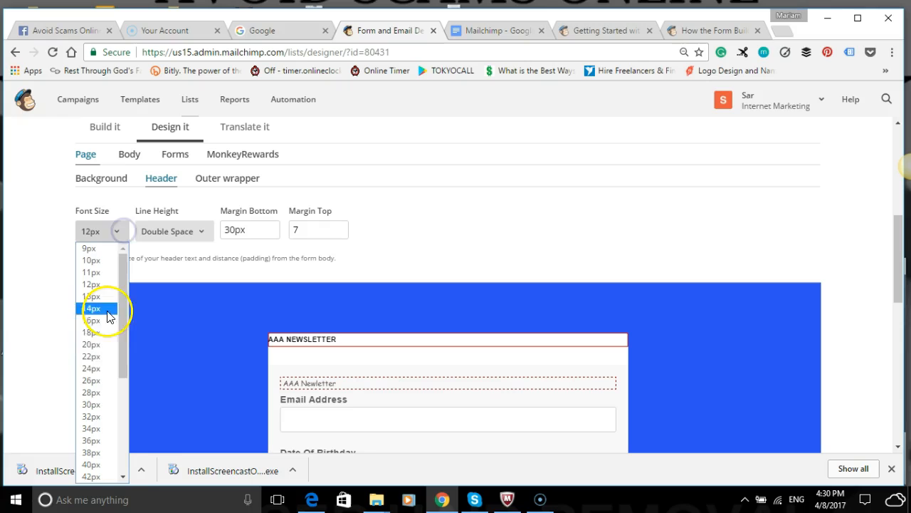
{"action": "left_click", "coordinate": [100, 368]}
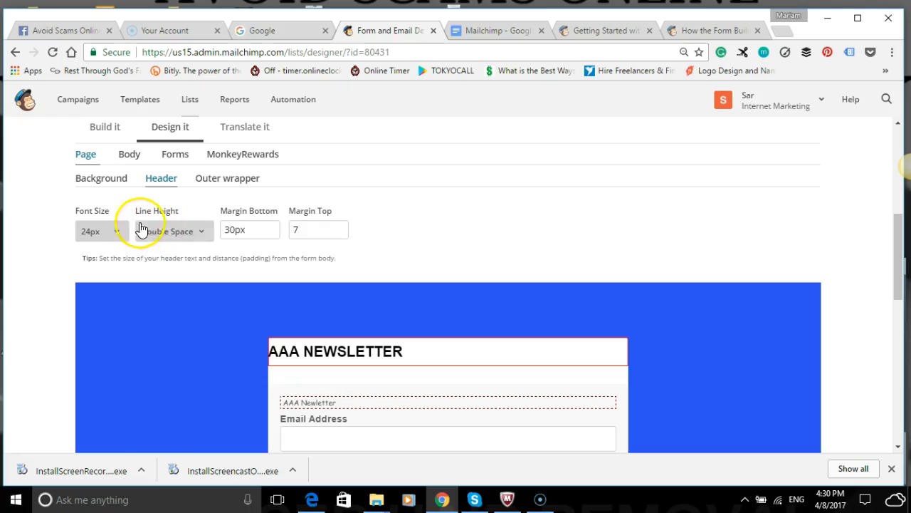
Step: Compare the header's Normal, Slight and 1 1/2 Spacing line heights in the preview, and set it back to Double Space
{"action": "left_click", "coordinate": [202, 235]}
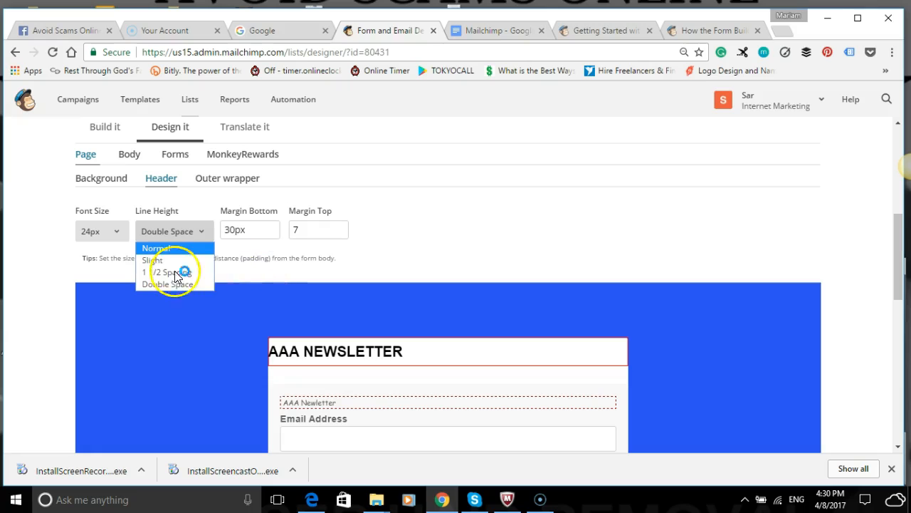
{"action": "left_click", "coordinate": [175, 248]}
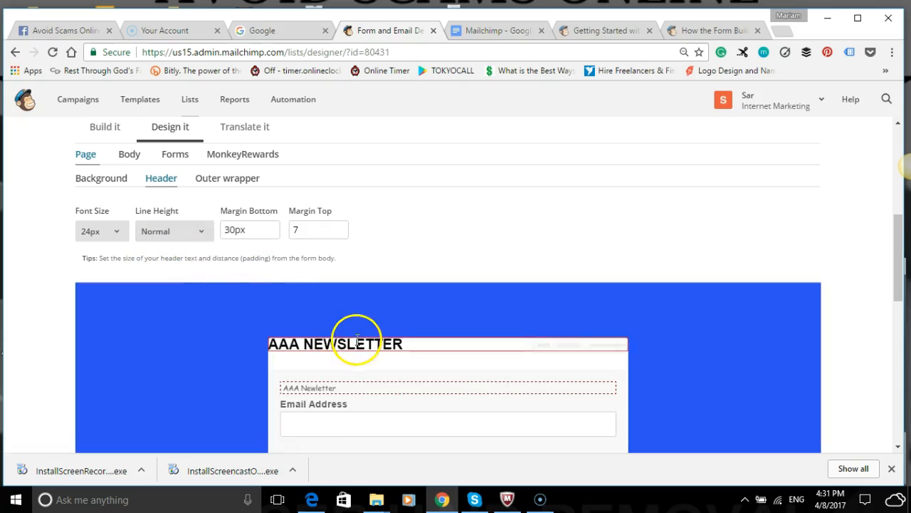
{"action": "left_click", "coordinate": [434, 356]}
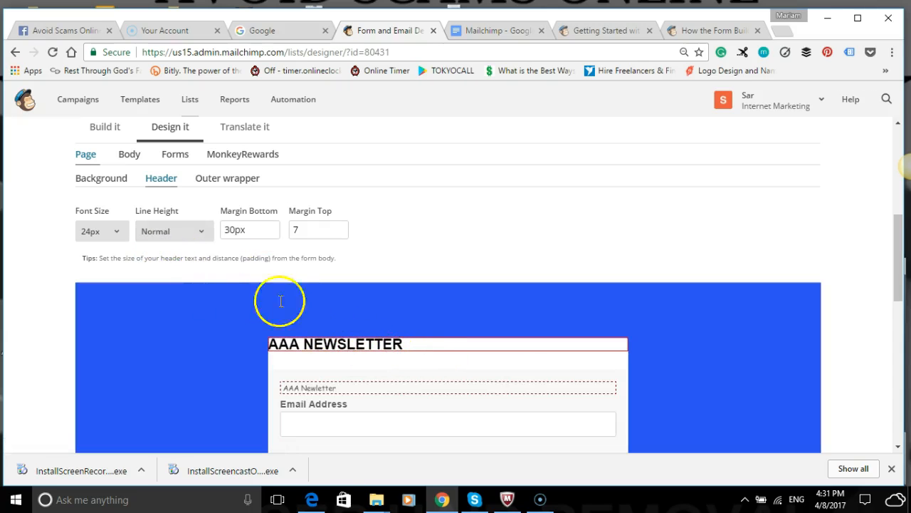
{"action": "left_click", "coordinate": [202, 233]}
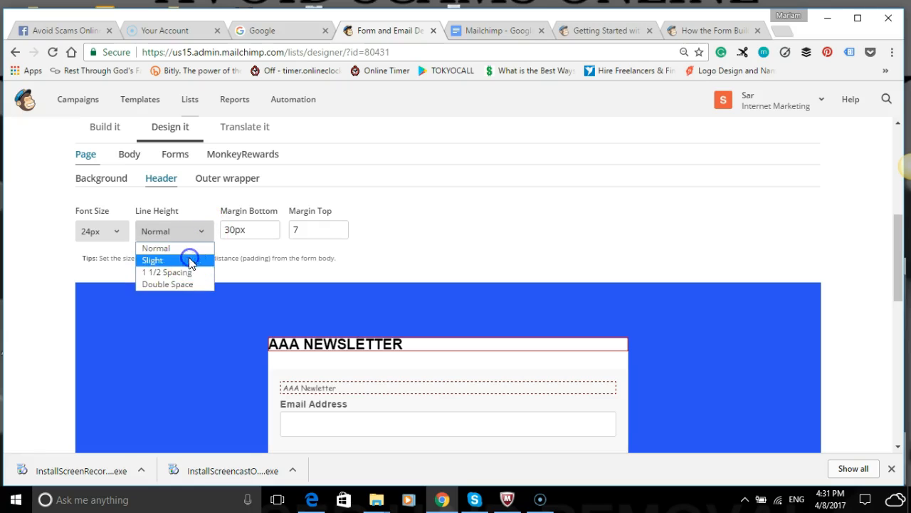
{"action": "left_click", "coordinate": [191, 260]}
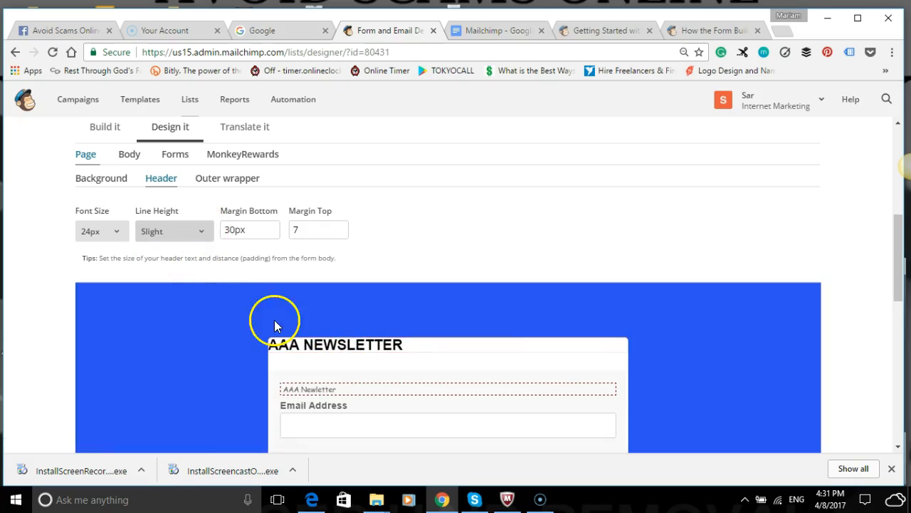
{"action": "left_click", "coordinate": [203, 229]}
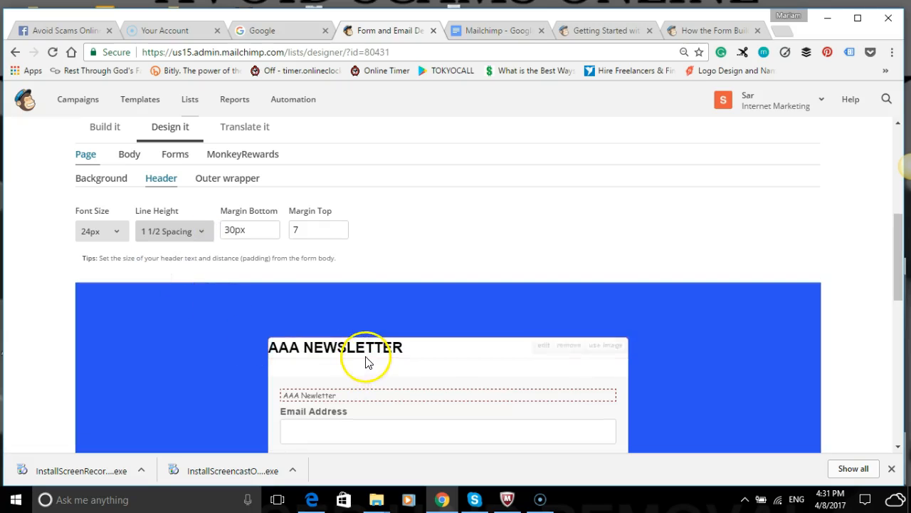
{"action": "left_click", "coordinate": [205, 232]}
{"action": "left_click", "coordinate": [183, 284]}
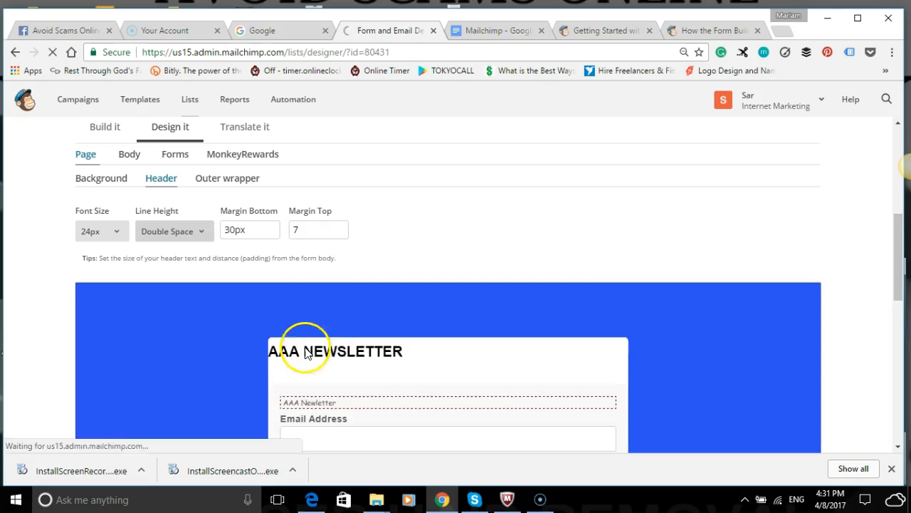
Step: Try larger and smaller bottom margins for the header in the preview, and restore the margin to 30px
{"action": "scroll", "coordinate": [336, 354], "scroll_direction": "down", "scroll_amount": 1}
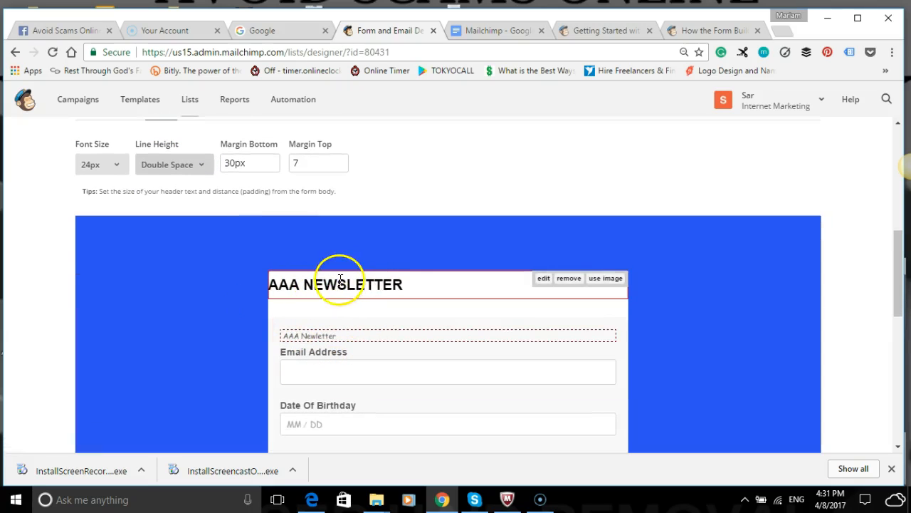
{"action": "left_click", "coordinate": [238, 163]}
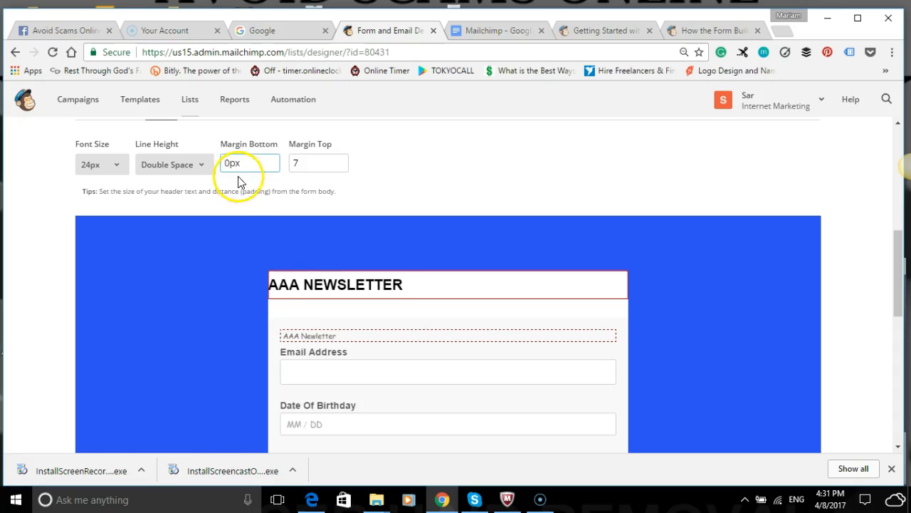
{"action": "mouse_move", "coordinate": [308, 299]}
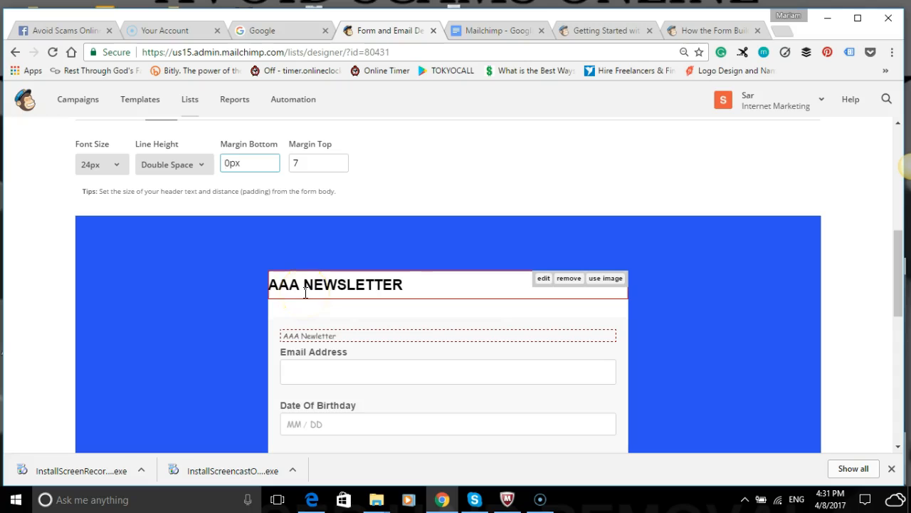
{"action": "left_click", "coordinate": [382, 186]}
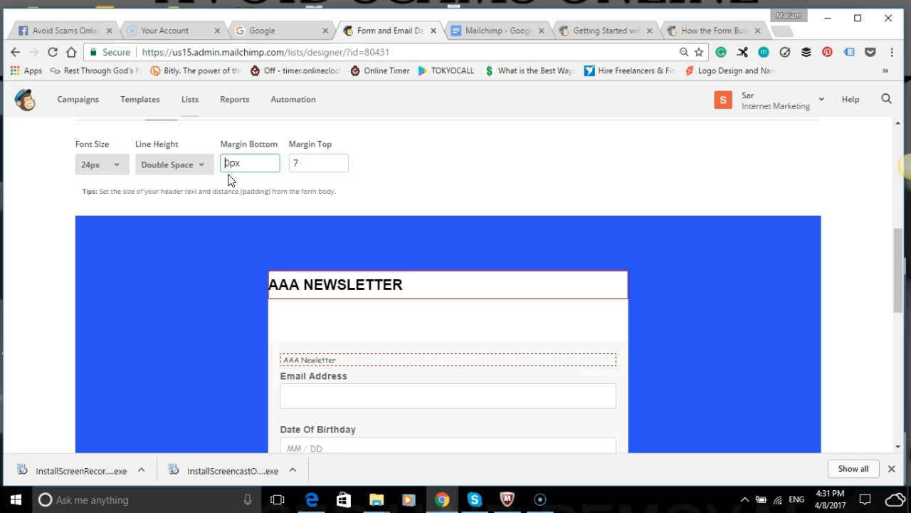
{"action": "left_click", "coordinate": [289, 241]}
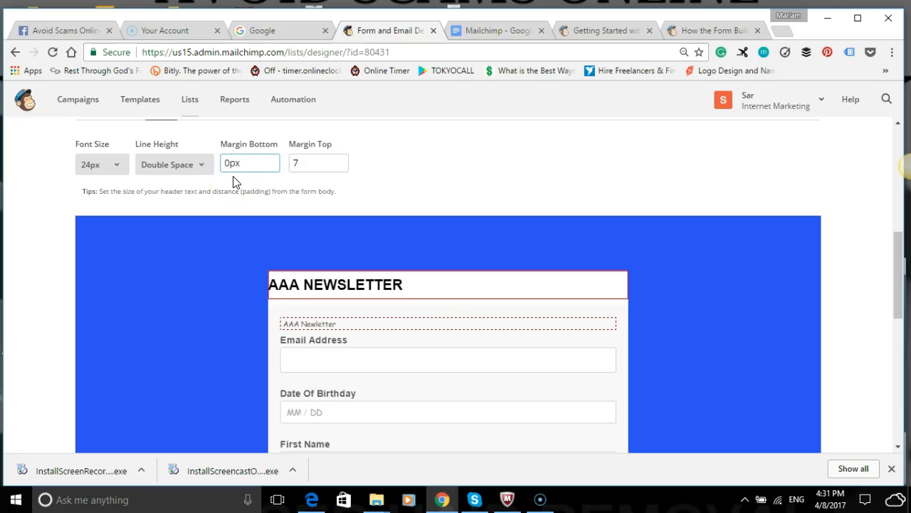
{"action": "left_click", "coordinate": [291, 226]}
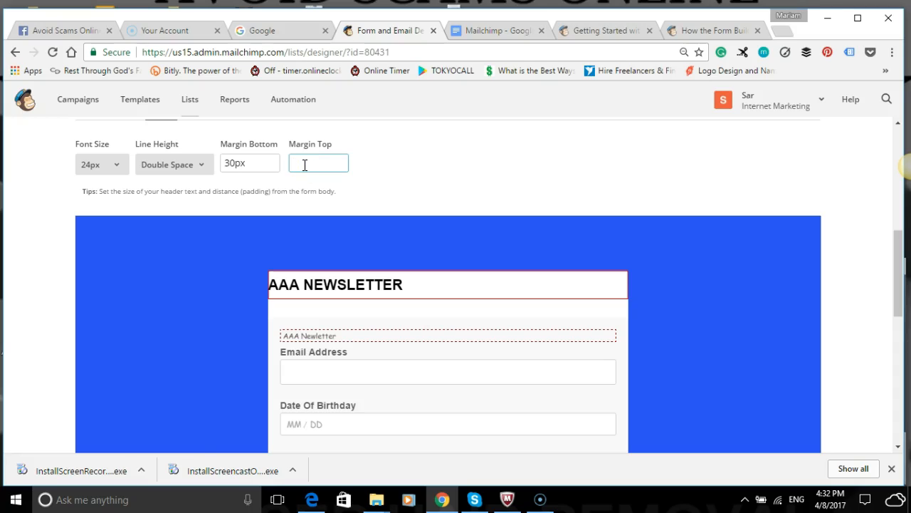
Step: Try another top margin for the header and restore it to 7, and test the bottom margin again before resetting it to 30px
{"action": "left_click", "coordinate": [378, 192]}
{"action": "left_click", "coordinate": [410, 176]}
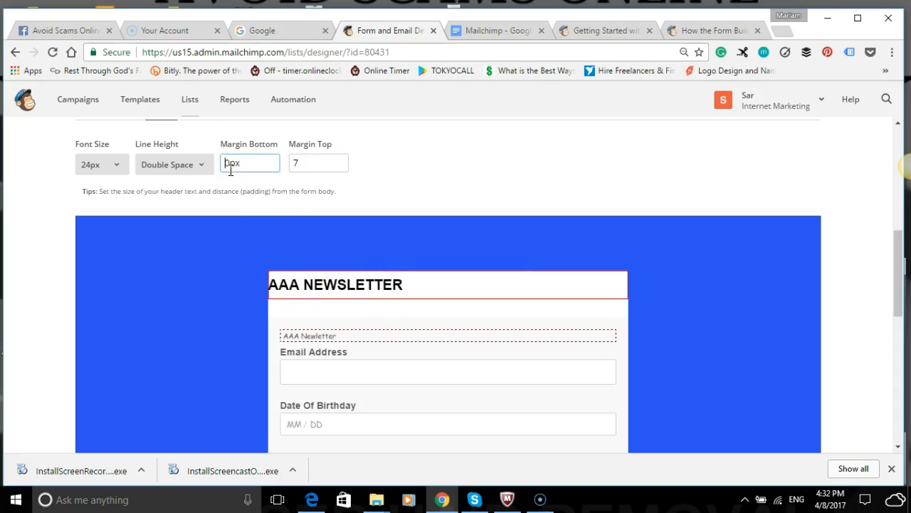
{"action": "left_click", "coordinate": [382, 187]}
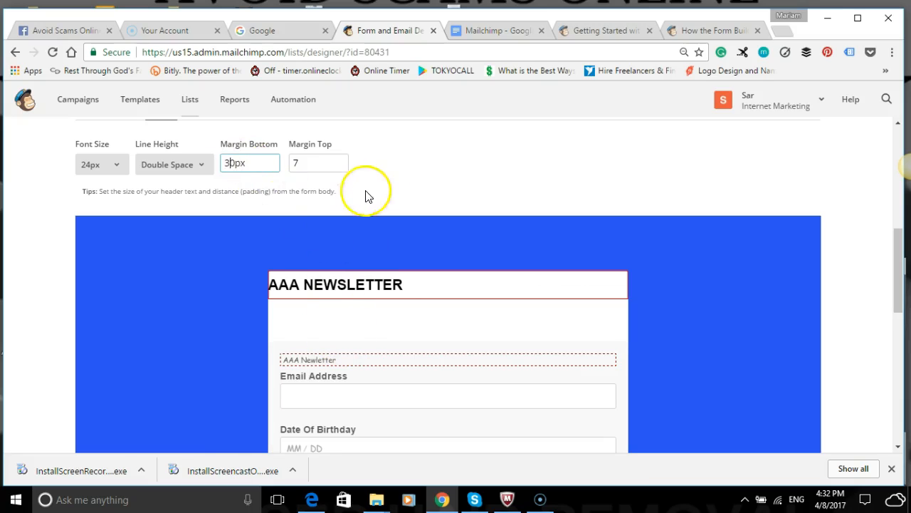
Step: Review the form preview from its fields back to the header, and show the page's Outer wrapper background settings
{"action": "scroll", "coordinate": [423, 350], "scroll_direction": "down", "scroll_amount": 6}
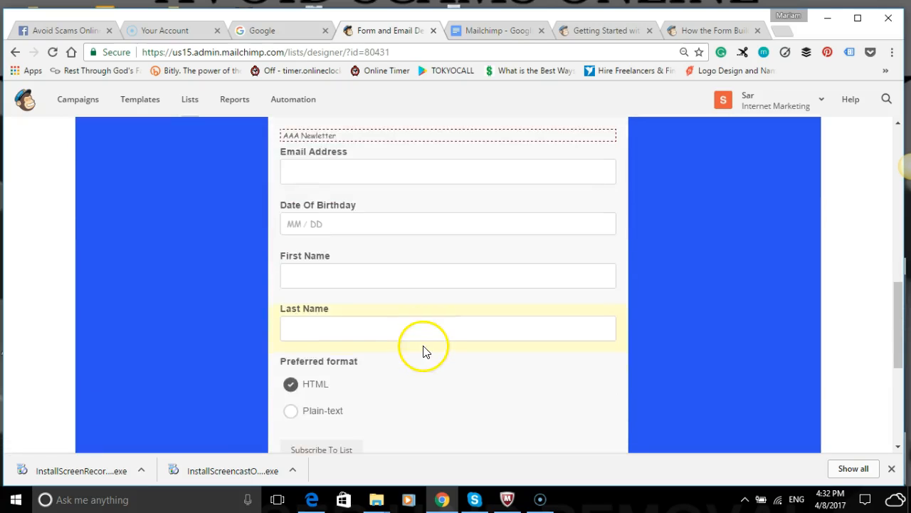
{"action": "scroll", "coordinate": [423, 349], "scroll_direction": "up", "scroll_amount": 6}
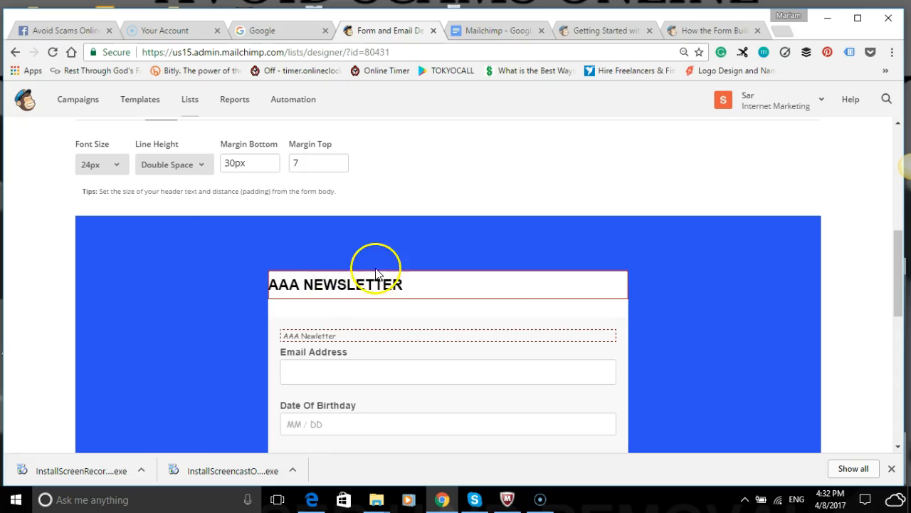
{"action": "mouse_move", "coordinate": [346, 291]}
{"action": "scroll", "coordinate": [366, 279], "scroll_direction": "up", "scroll_amount": 1}
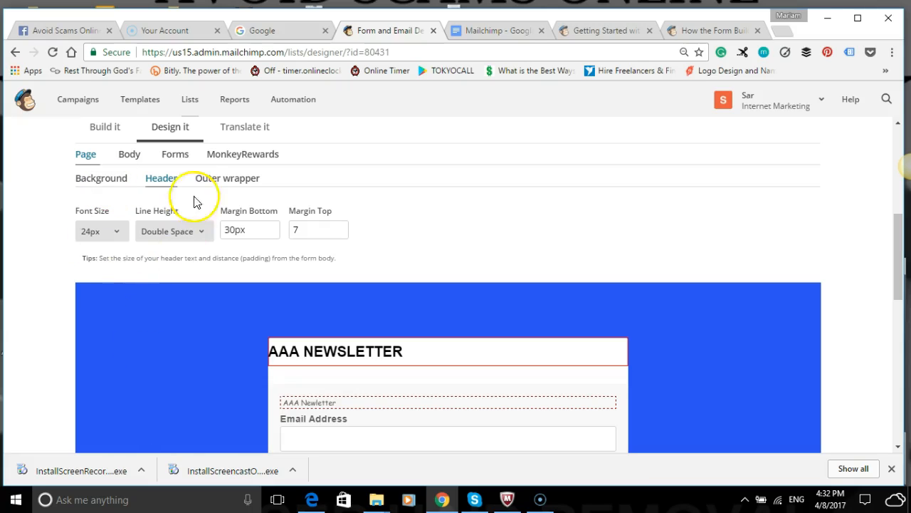
{"action": "left_click", "coordinate": [223, 181]}
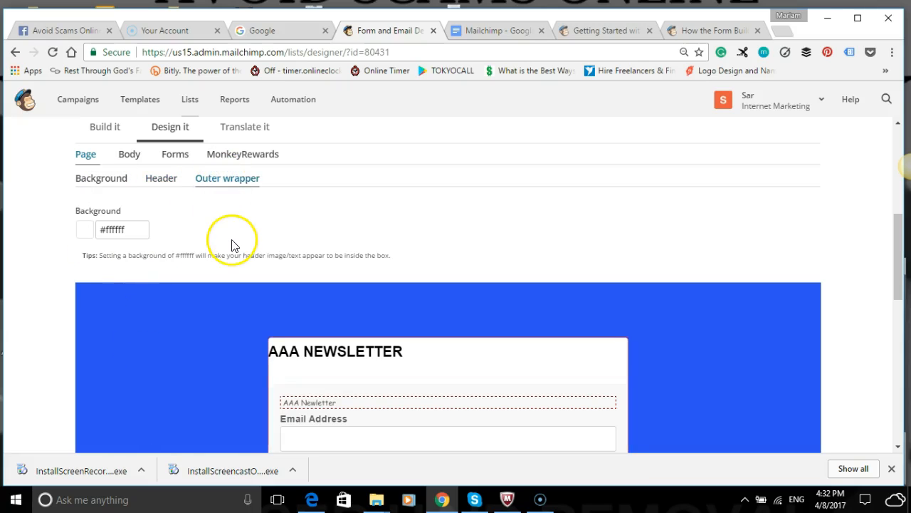
Step: Try yellow, green and pink hues for the outer wrapper's background colour and check the form preview
{"action": "scroll", "coordinate": [246, 249], "scroll_direction": "down", "scroll_amount": 2}
{"action": "scroll", "coordinate": [247, 255], "scroll_direction": "down", "scroll_amount": 3}
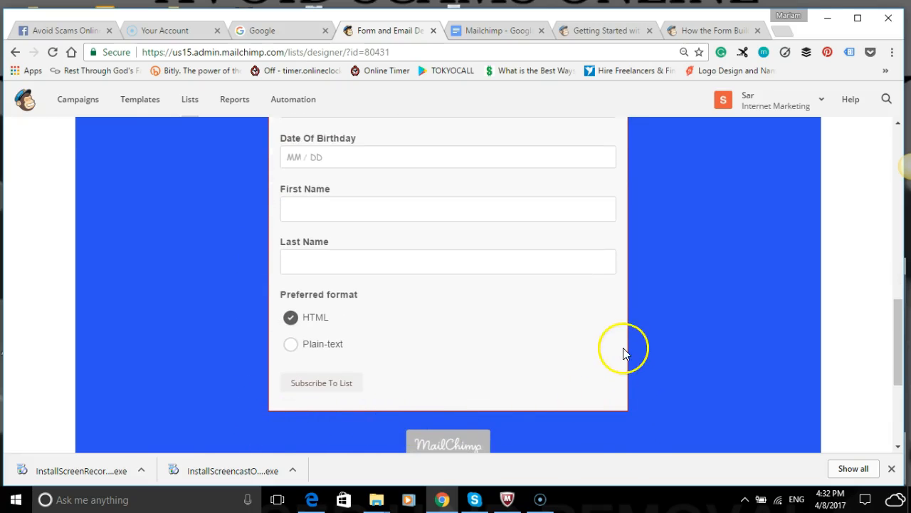
{"action": "scroll", "coordinate": [623, 348], "scroll_direction": "up", "scroll_amount": 3}
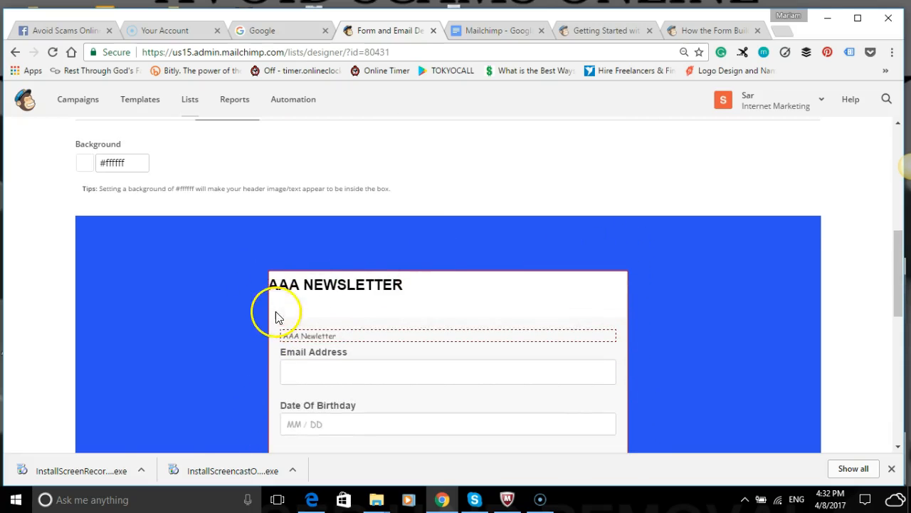
{"action": "left_click", "coordinate": [124, 163]}
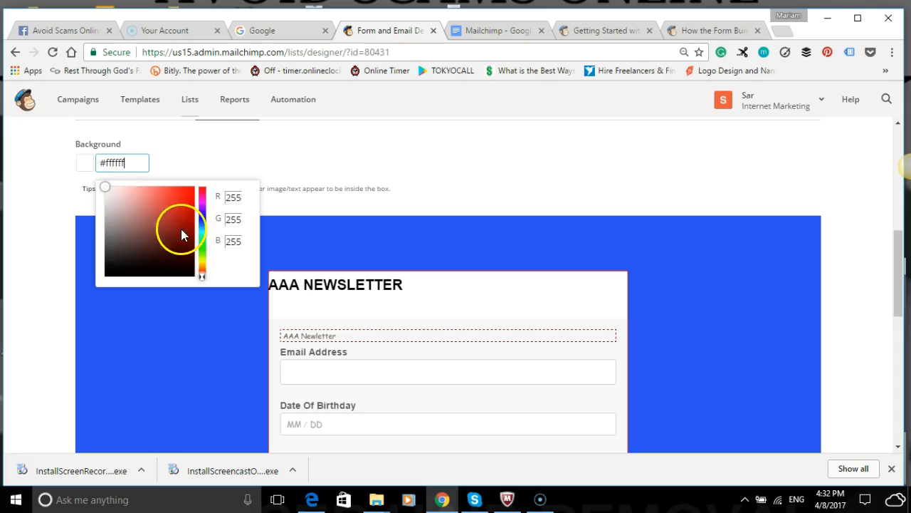
{"action": "left_click_drag", "start_coordinate": [203, 273], "coordinate": [205, 260]}
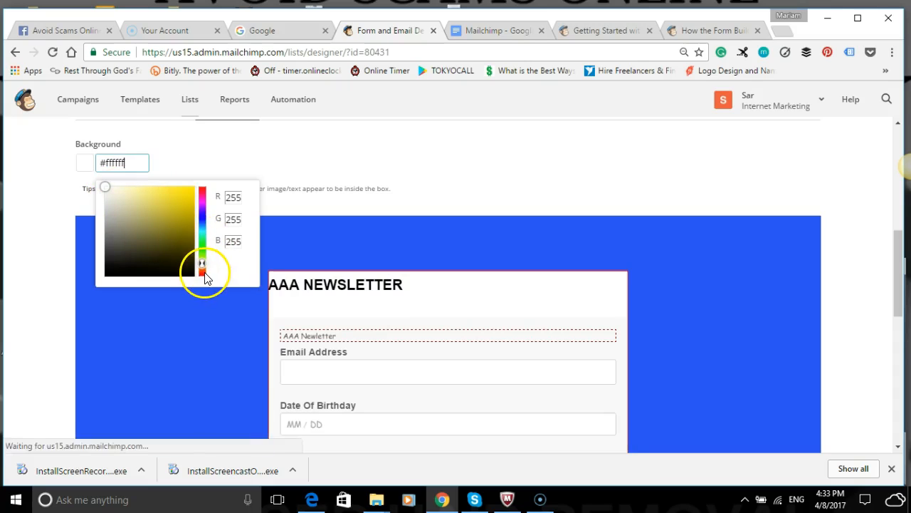
{"action": "left_click_drag", "start_coordinate": [200, 264], "coordinate": [203, 250]}
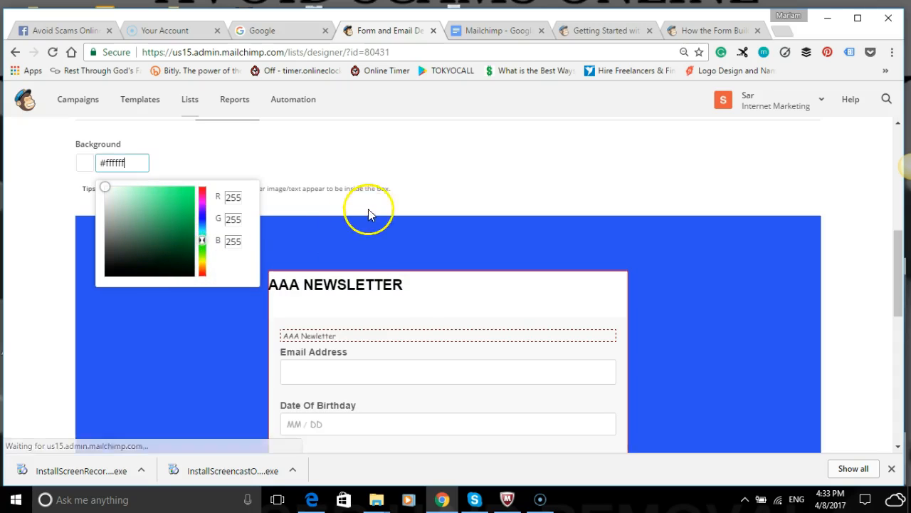
{"action": "scroll", "coordinate": [418, 196], "scroll_direction": "down", "scroll_amount": 1}
{"action": "scroll", "coordinate": [269, 313], "scroll_direction": "down", "scroll_amount": 1}
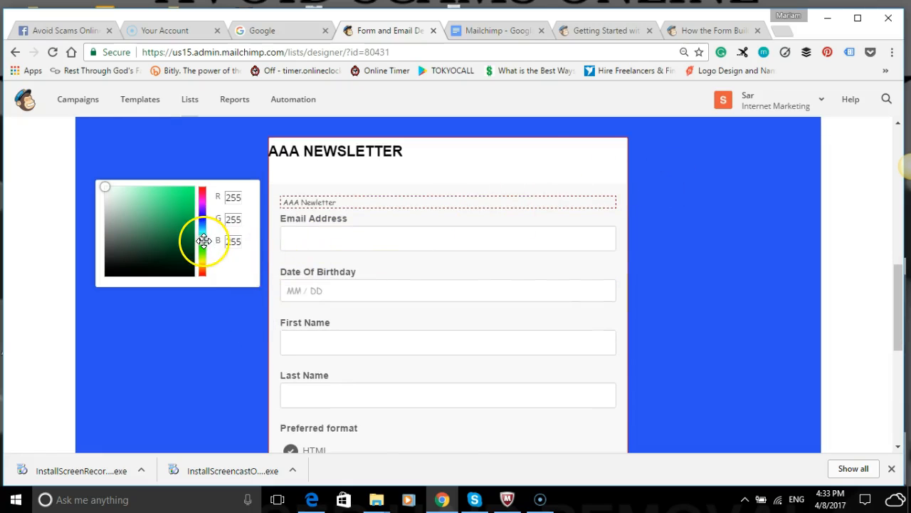
{"action": "scroll", "coordinate": [203, 245], "scroll_direction": "up", "scroll_amount": 2}
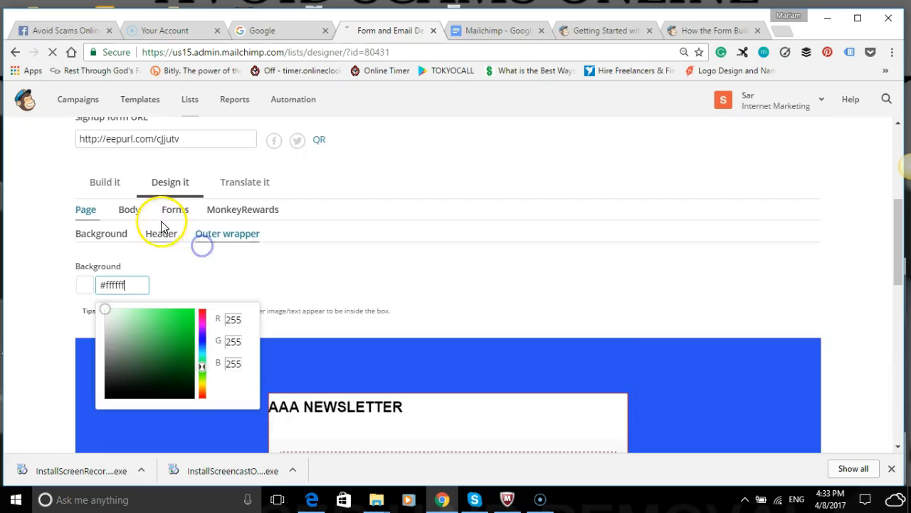
{"action": "left_click_drag", "start_coordinate": [202, 365], "coordinate": [204, 322]}
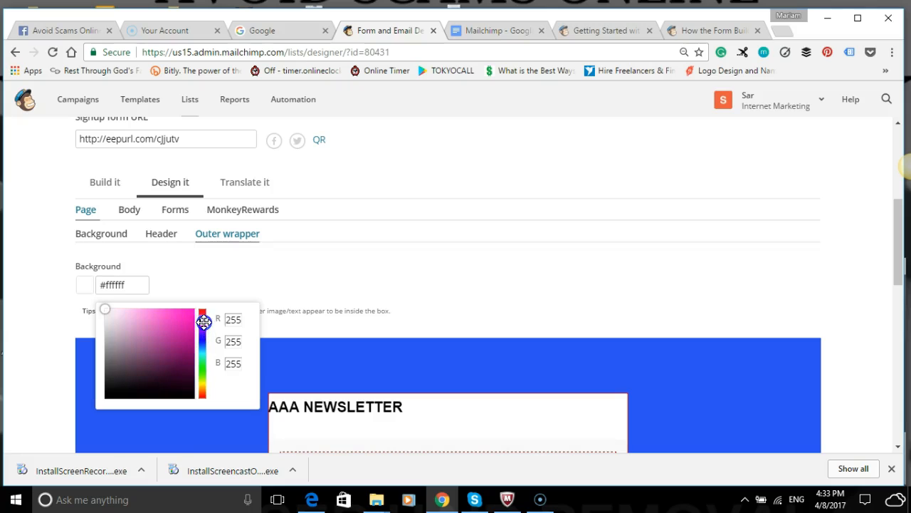
{"action": "left_click", "coordinate": [505, 256]}
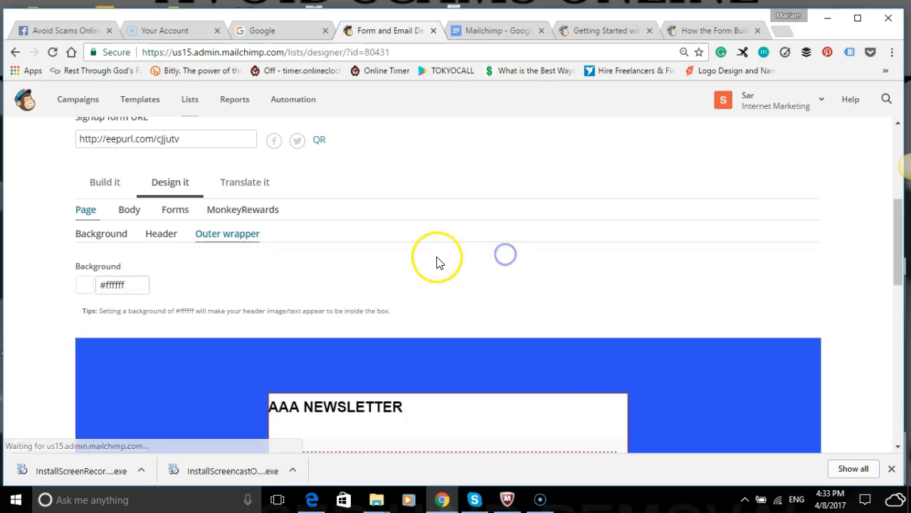
{"action": "scroll", "coordinate": [433, 264], "scroll_direction": "down", "scroll_amount": 3}
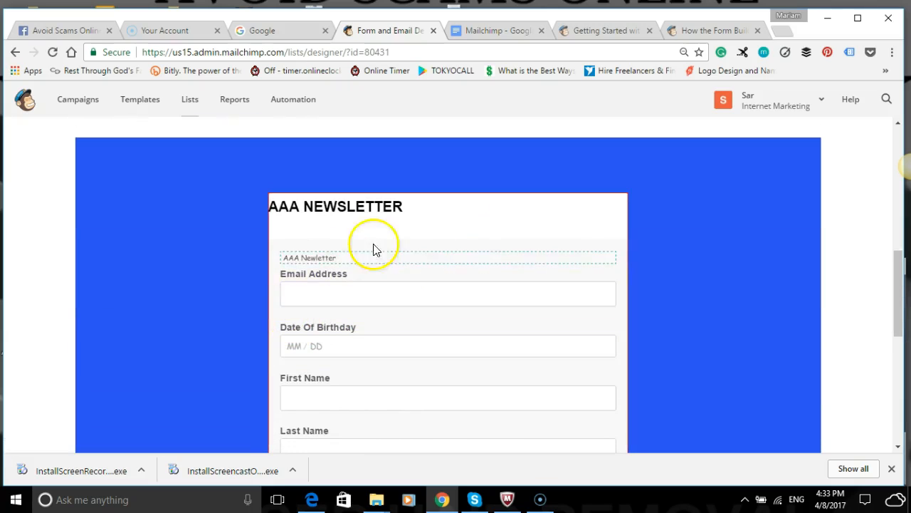
{"action": "scroll", "coordinate": [237, 221], "scroll_direction": "up", "scroll_amount": 2}
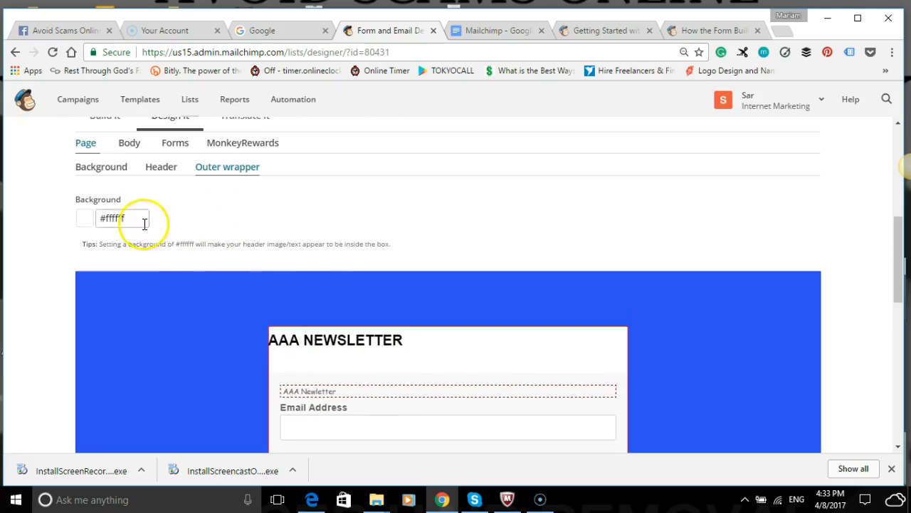
Step: Set the outer wrapper's background to the dark purple #482050 and check it in the form preview
{"action": "left_click", "coordinate": [105, 219]}
{"action": "left_click", "coordinate": [118, 256]}
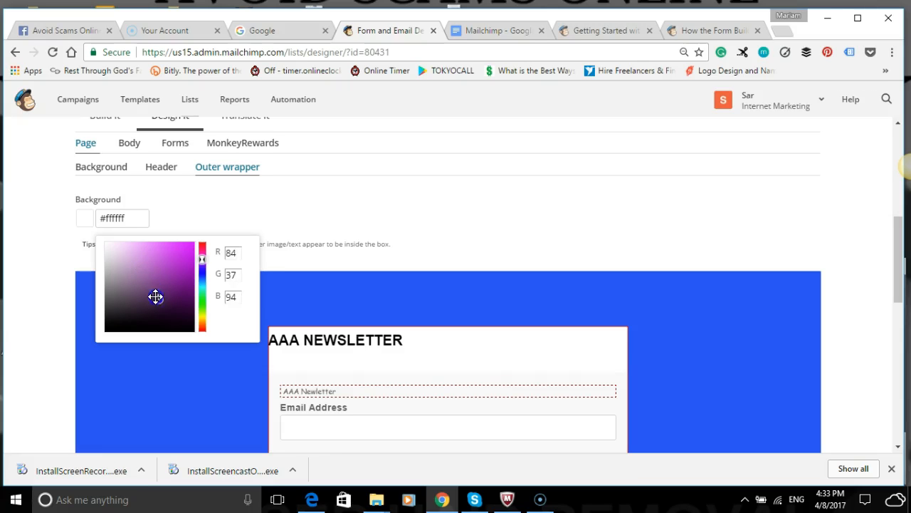
{"action": "scroll", "coordinate": [403, 265], "scroll_direction": "down", "scroll_amount": 2}
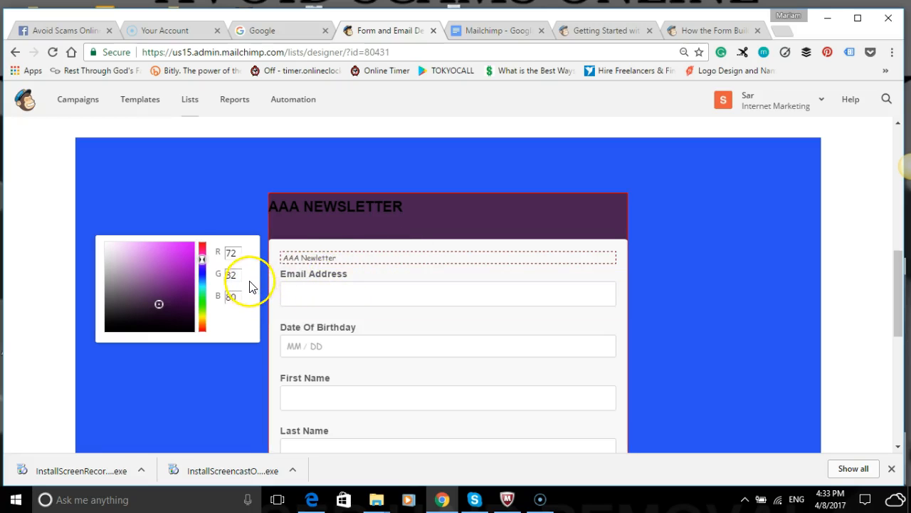
{"action": "scroll", "coordinate": [323, 228], "scroll_direction": "up", "scroll_amount": 2}
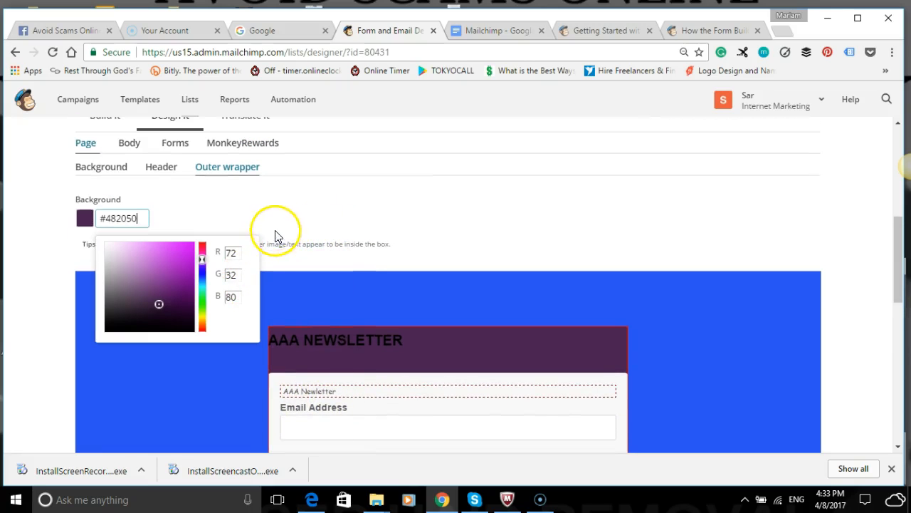
{"action": "mouse_move", "coordinate": [318, 353]}
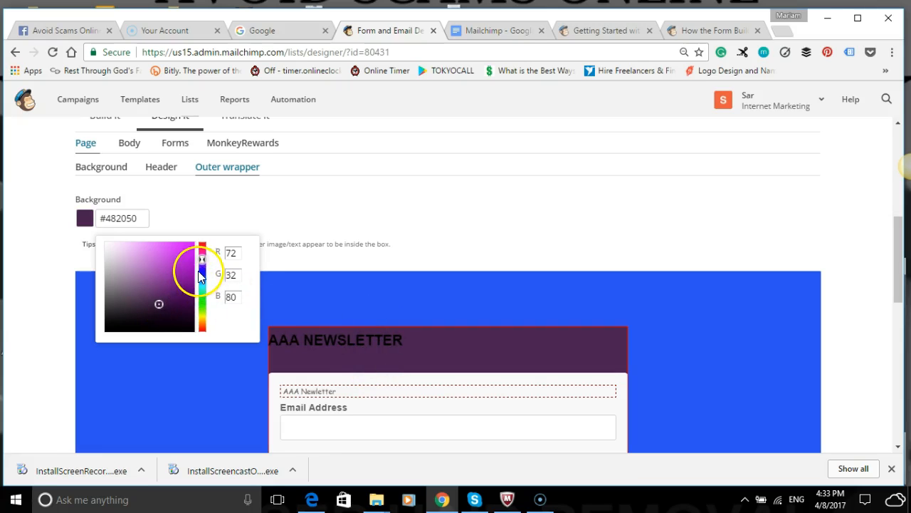
Step: Shift the outer wrapper's background hue to the dark green #325020 and check the header area in the preview
{"action": "left_click_drag", "start_coordinate": [201, 258], "coordinate": [207, 311]}
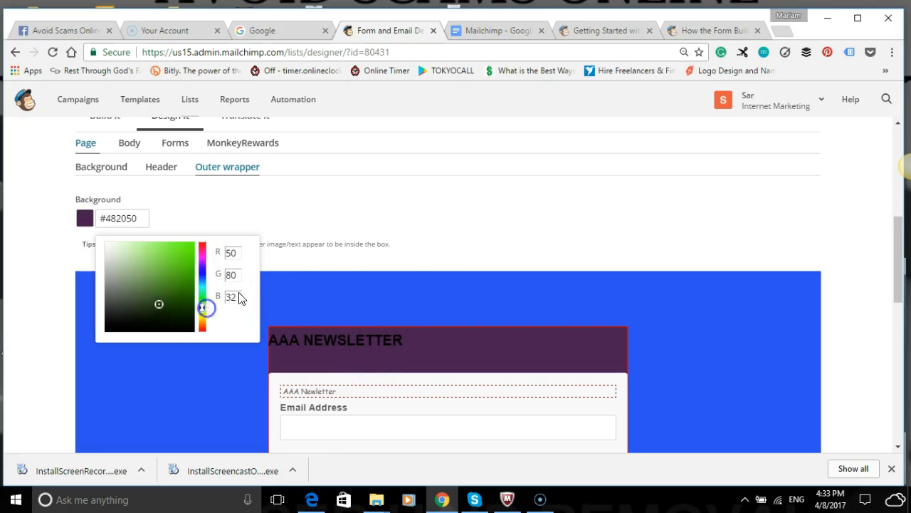
{"action": "left_click", "coordinate": [392, 264]}
{"action": "mouse_move", "coordinate": [367, 357]}
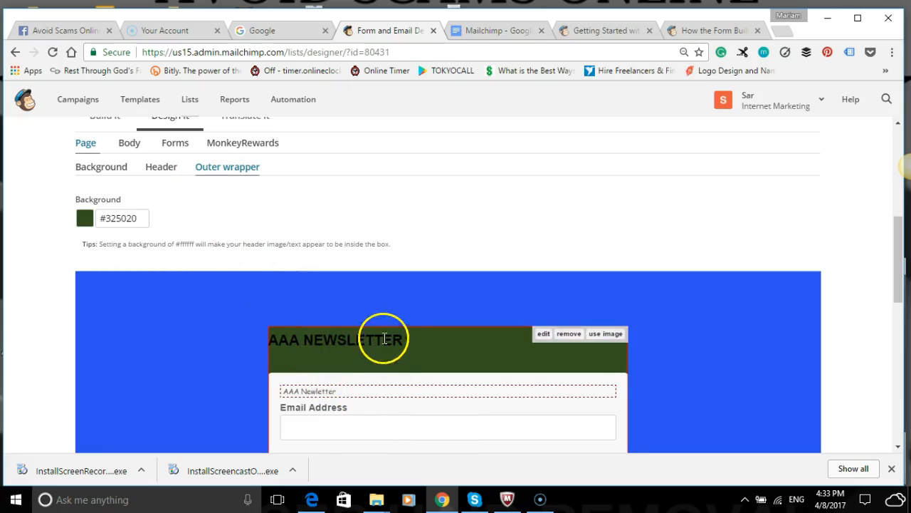
{"action": "scroll", "coordinate": [198, 389], "scroll_direction": "down", "scroll_amount": 2}
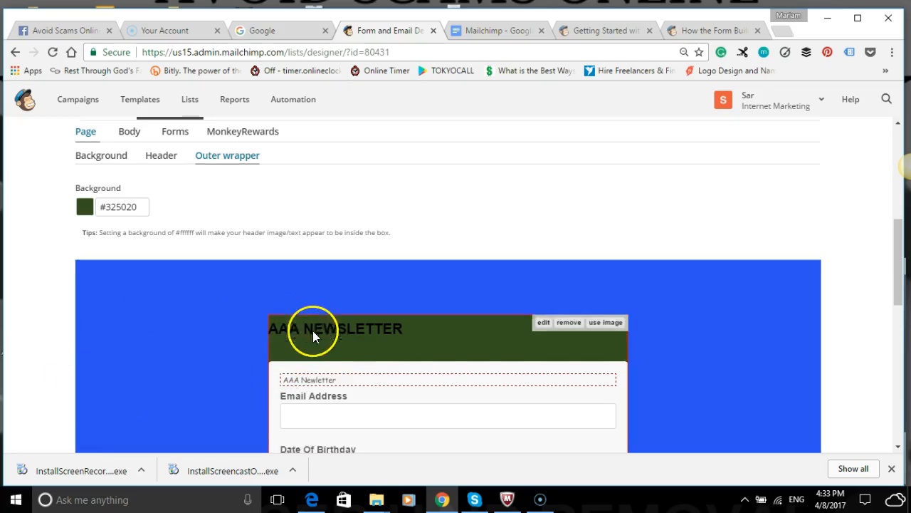
{"action": "scroll", "coordinate": [249, 295], "scroll_direction": "up", "scroll_amount": 3}
{"action": "scroll", "coordinate": [220, 285], "scroll_direction": "down", "scroll_amount": 1}
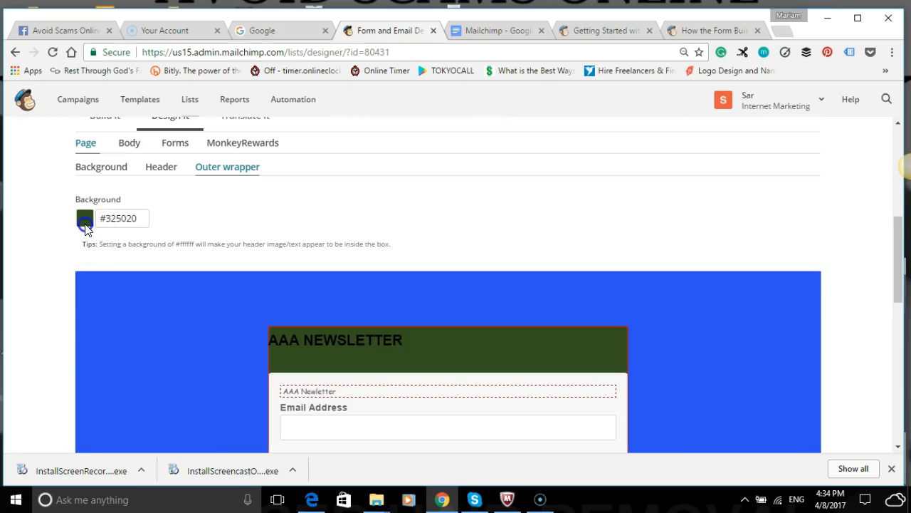
Step: Change the outer wrapper's background to the dark maroon #50203b
{"action": "left_click", "coordinate": [109, 221]}
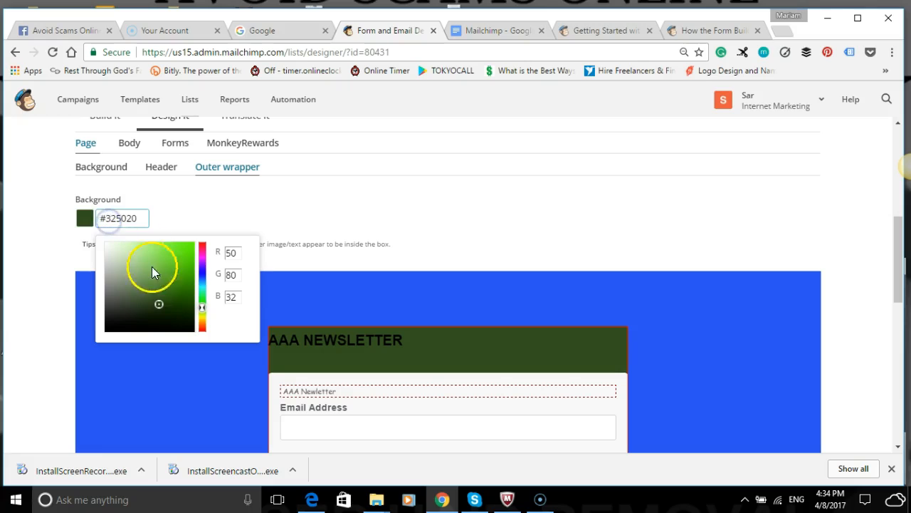
{"action": "left_click_drag", "start_coordinate": [203, 308], "coordinate": [208, 255]}
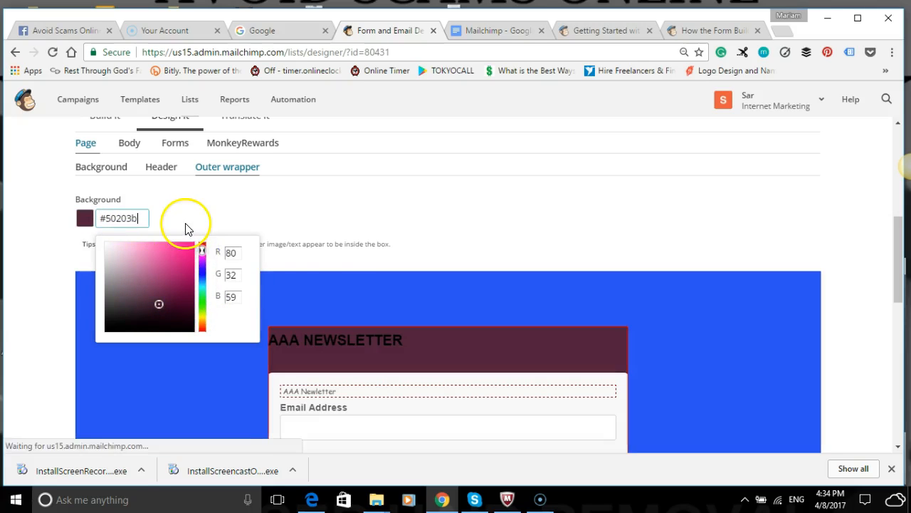
{"action": "left_click", "coordinate": [291, 198]}
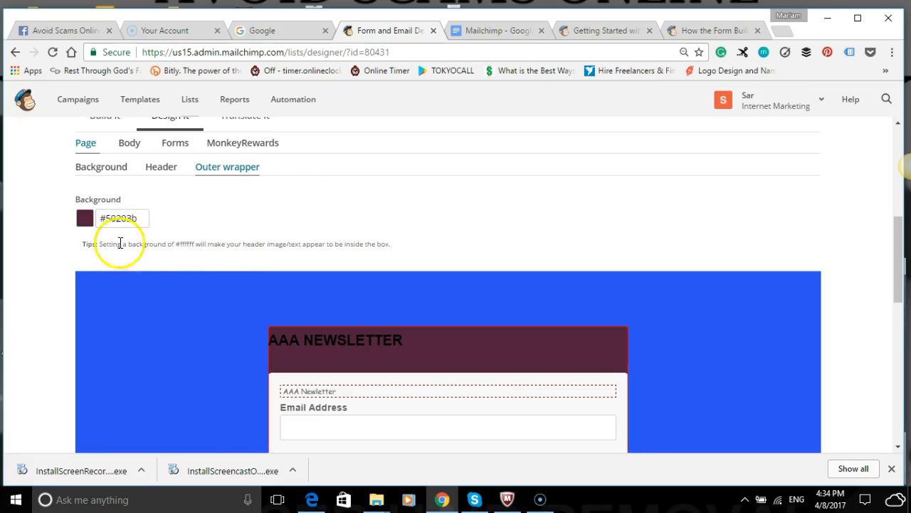
Step: Shift the outer wrapper's background hue to the brown #6d4723, and try brighter, more saturated shades such as #965417
{"action": "left_click", "coordinate": [102, 218]}
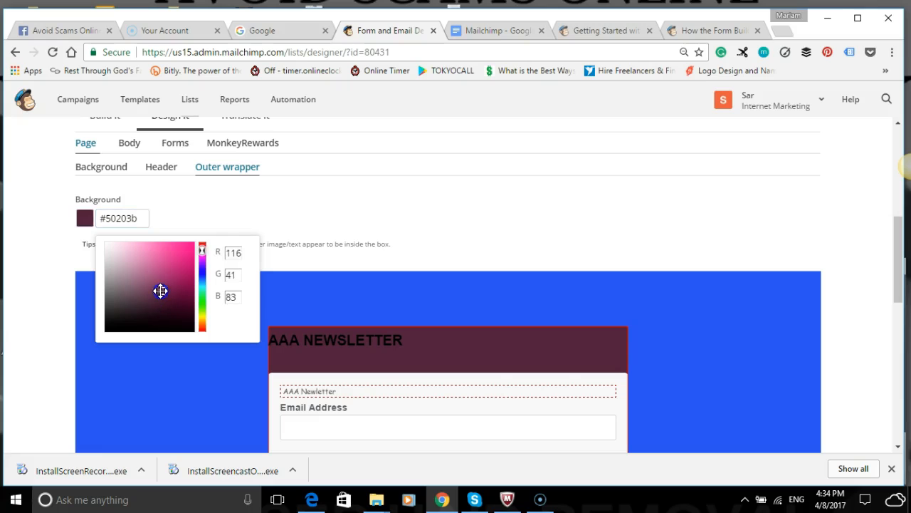
{"action": "left_click_drag", "start_coordinate": [202, 252], "coordinate": [206, 321]}
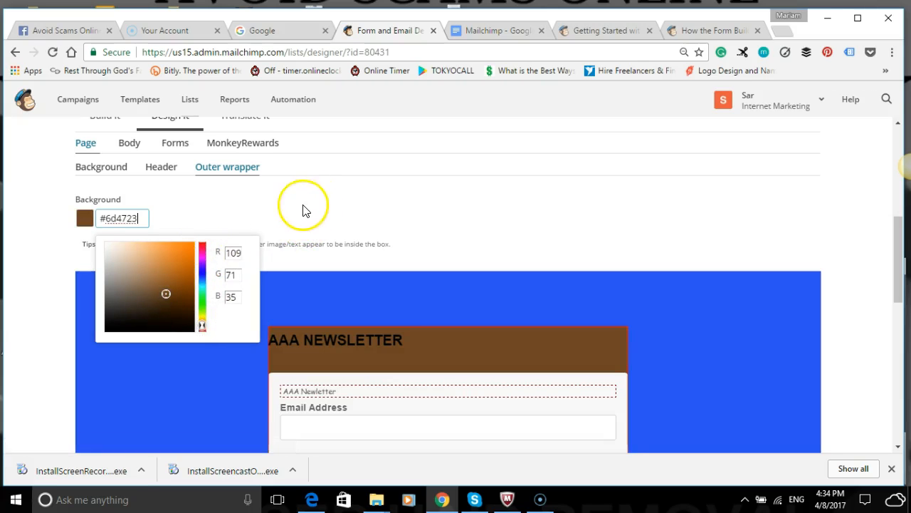
{"action": "left_click", "coordinate": [181, 278]}
{"action": "left_click", "coordinate": [176, 280]}
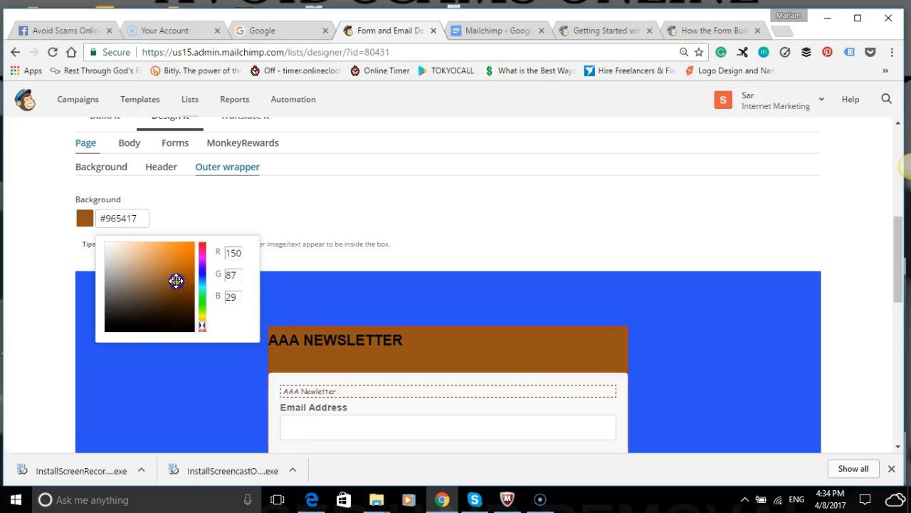
Step: Set the outer wrapper's background to the light beige #e0d9d3 and check the whole form preview
{"action": "left_click", "coordinate": [118, 256]}
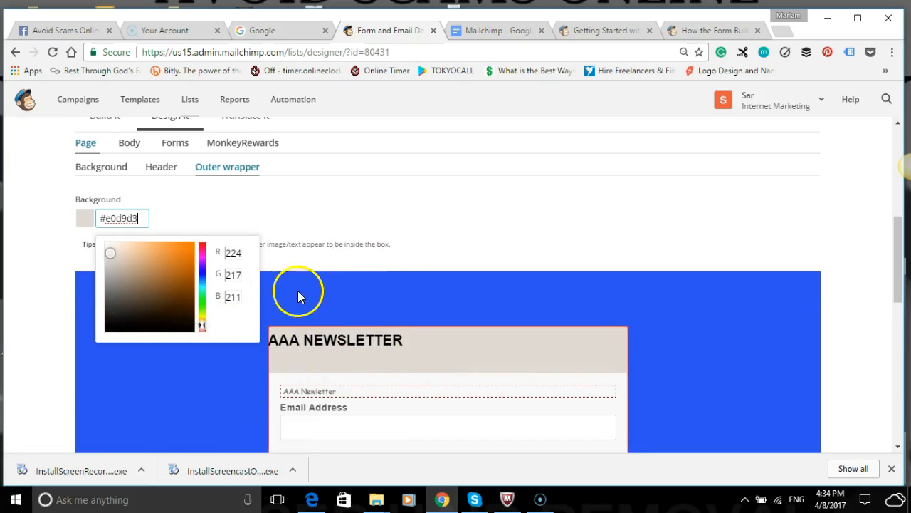
{"action": "scroll", "coordinate": [296, 288], "scroll_direction": "up", "scroll_amount": 3}
{"action": "left_click", "coordinate": [424, 270]}
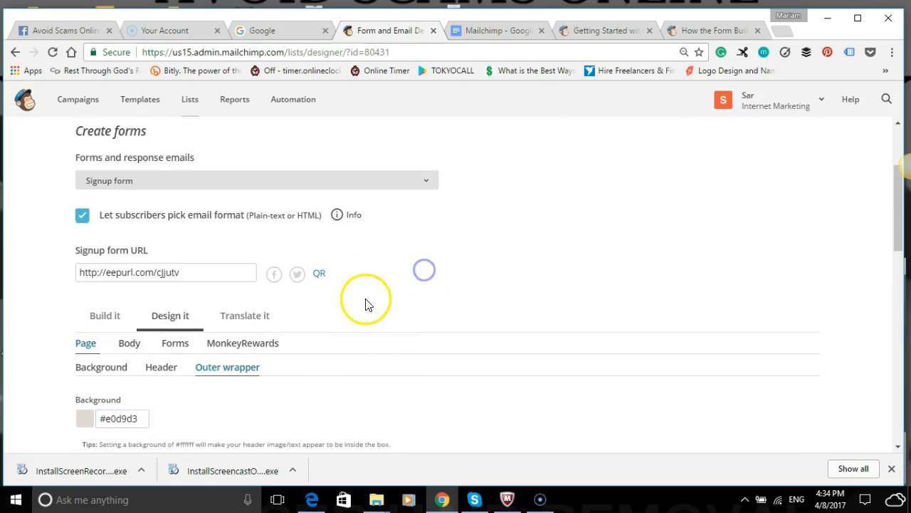
{"action": "scroll", "coordinate": [362, 342], "scroll_direction": "down", "scroll_amount": 1}
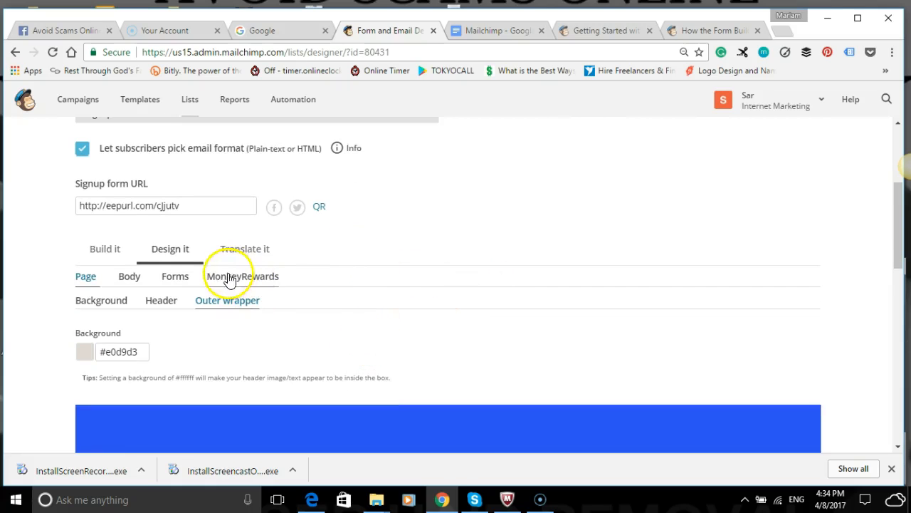
{"action": "scroll", "coordinate": [270, 271], "scroll_direction": "down", "scroll_amount": 3}
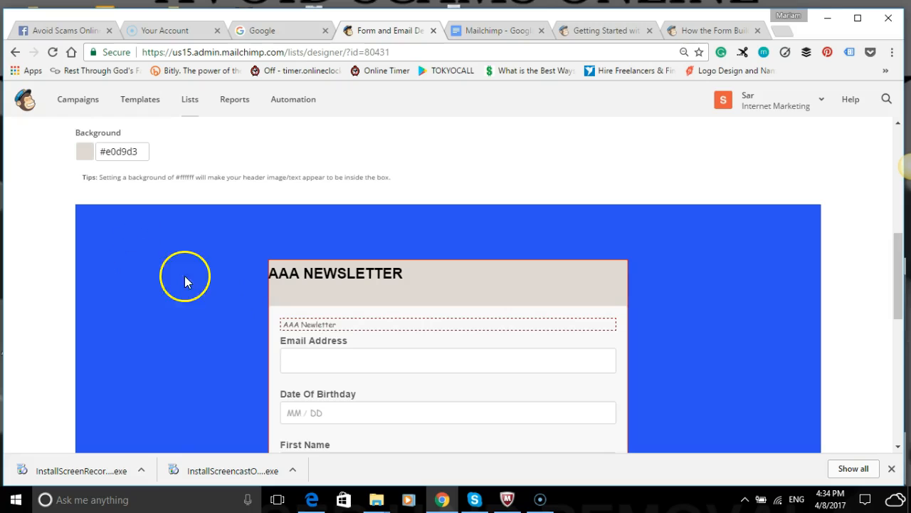
{"action": "scroll", "coordinate": [184, 281], "scroll_direction": "down", "scroll_amount": 7}
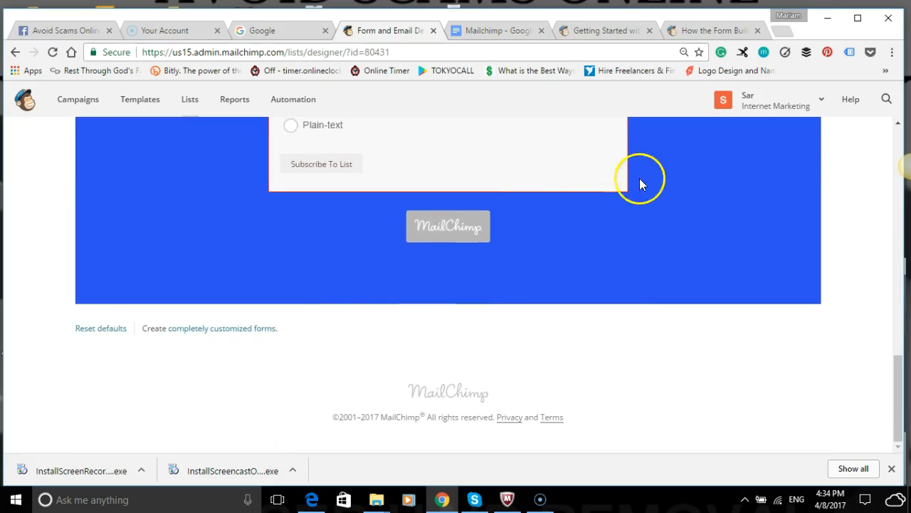
{"action": "scroll", "coordinate": [150, 136], "scroll_direction": "up", "scroll_amount": 8}
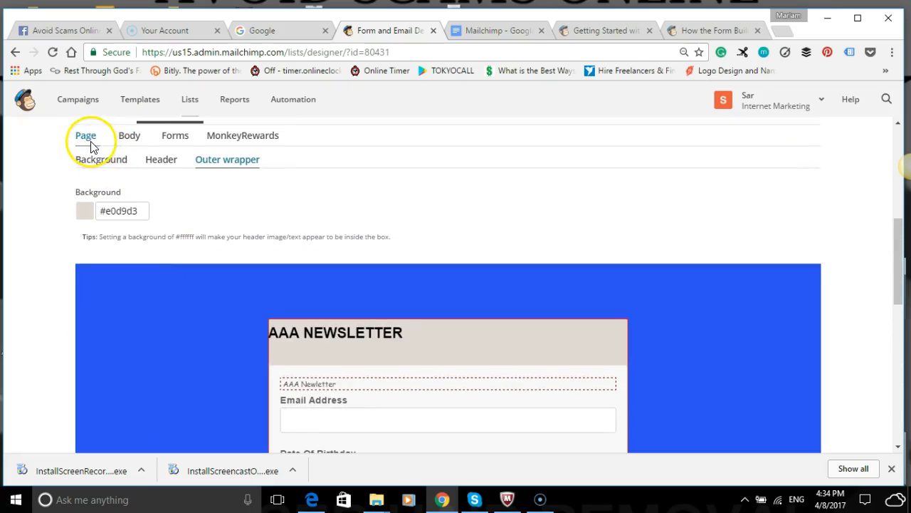
Step: Review the page's Background and Header settings, and return to the Outer wrapper settings
{"action": "left_click", "coordinate": [102, 160]}
{"action": "left_click", "coordinate": [161, 161]}
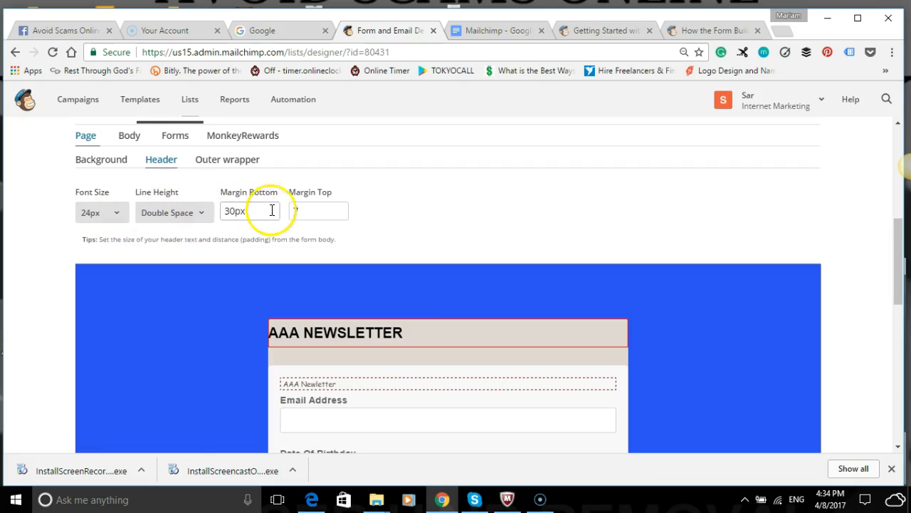
{"action": "left_click", "coordinate": [240, 160]}
{"action": "left_click", "coordinate": [162, 160]}
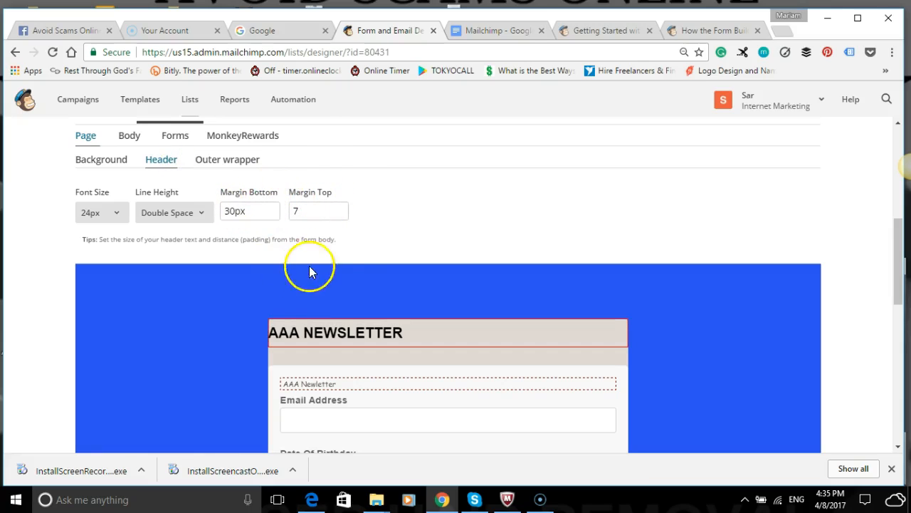
{"action": "left_click", "coordinate": [228, 161]}
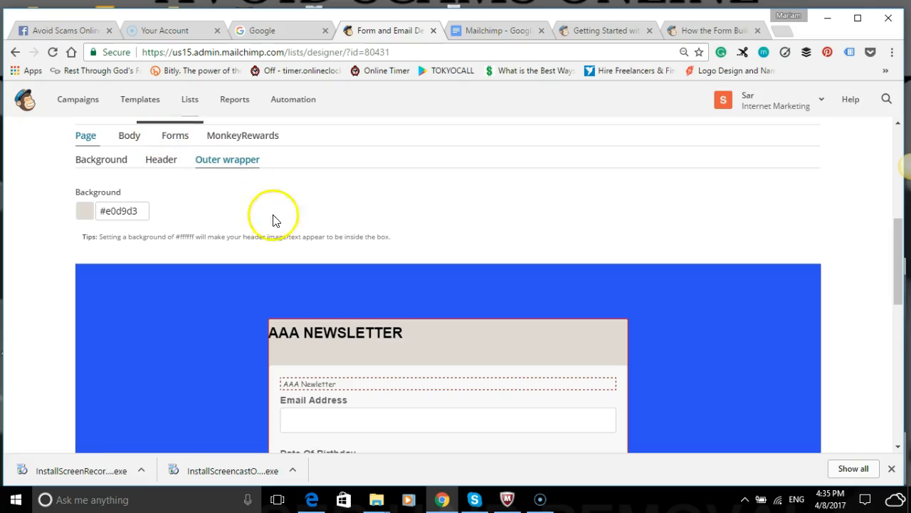
{"action": "scroll", "coordinate": [366, 235], "scroll_direction": "up", "scroll_amount": 1}
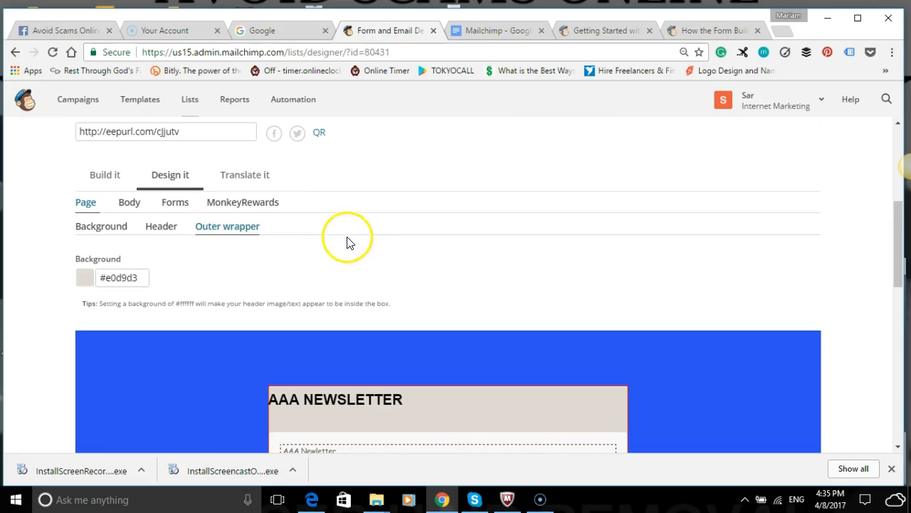
Step: Open the body's Foreground settings and examine the area of the form preview that its background covers
{"action": "left_click", "coordinate": [131, 203]}
{"action": "left_click", "coordinate": [149, 237]}
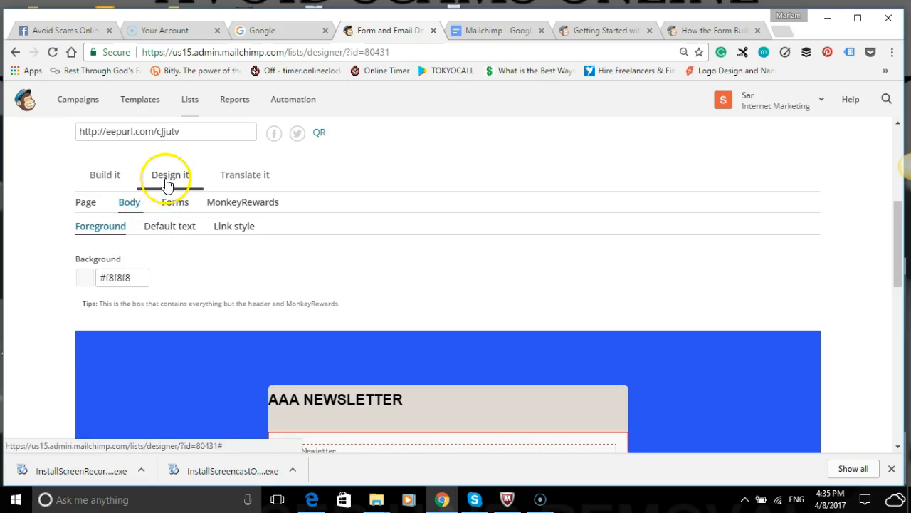
{"action": "scroll", "coordinate": [173, 255], "scroll_direction": "down", "scroll_amount": 2}
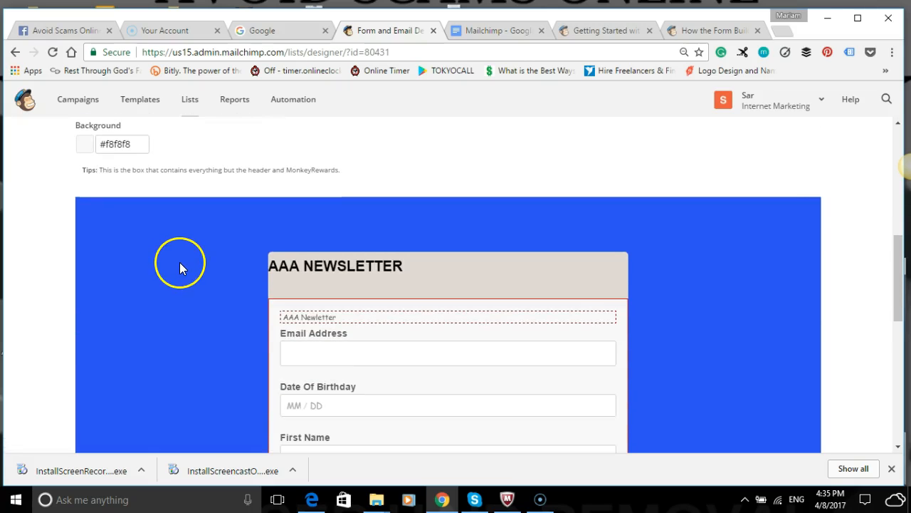
{"action": "scroll", "coordinate": [207, 276], "scroll_direction": "up", "scroll_amount": 1}
{"action": "scroll", "coordinate": [305, 295], "scroll_direction": "down", "scroll_amount": 2}
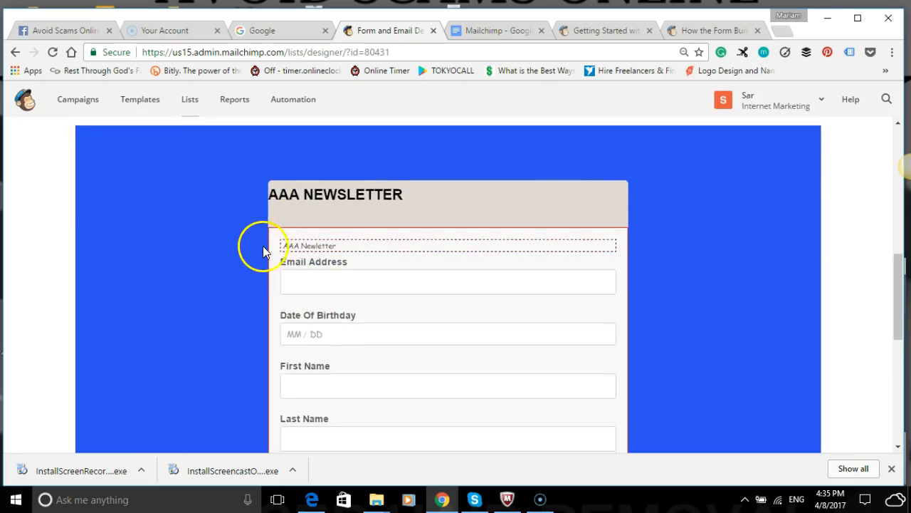
{"action": "scroll", "coordinate": [256, 299], "scroll_direction": "down", "scroll_amount": 2}
{"action": "scroll", "coordinate": [260, 363], "scroll_direction": "down", "scroll_amount": 2}
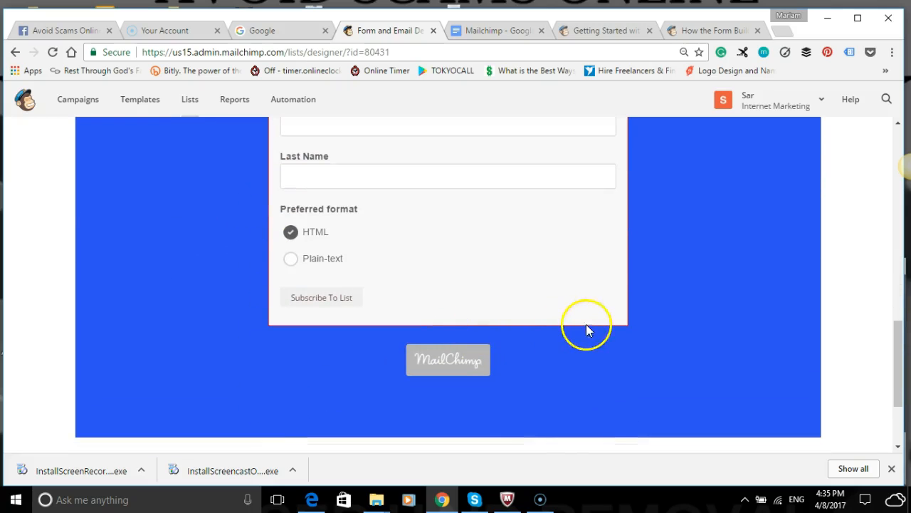
{"action": "scroll", "coordinate": [620, 301], "scroll_direction": "up", "scroll_amount": 4}
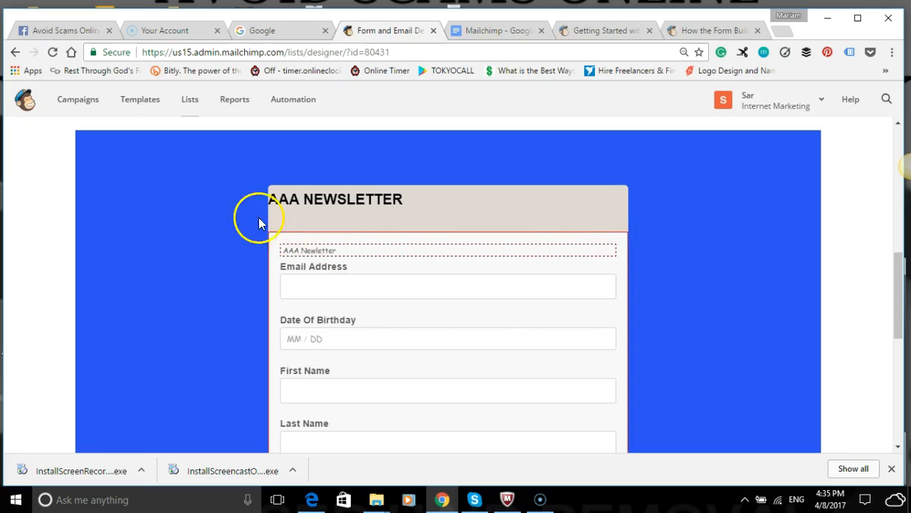
{"action": "scroll", "coordinate": [249, 299], "scroll_direction": "down", "scroll_amount": 5}
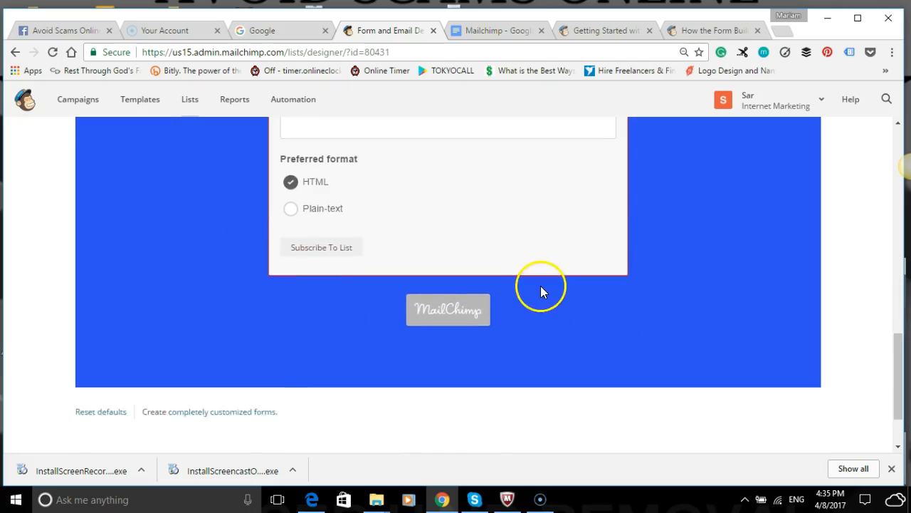
{"action": "scroll", "coordinate": [540, 285], "scroll_direction": "up", "scroll_amount": 6}
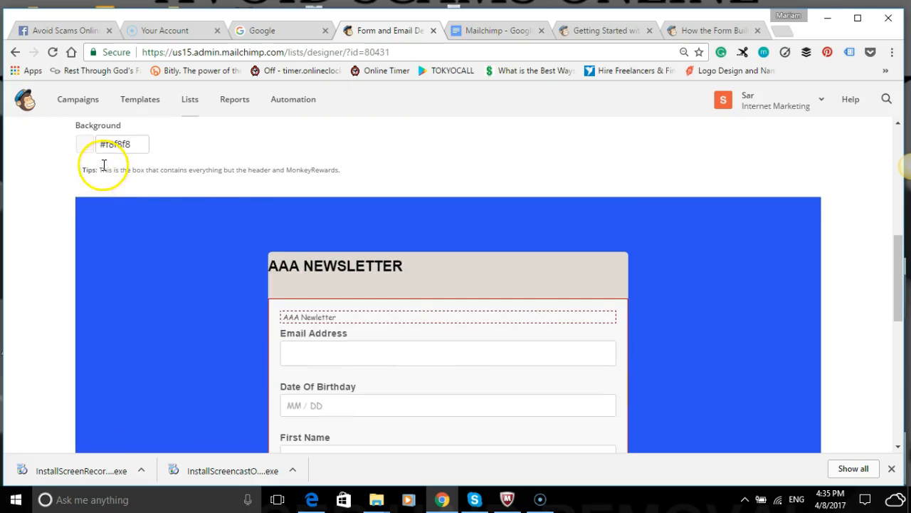
Step: Set the body foreground's background to the green #33aa31 and check the form preview
{"action": "left_click", "coordinate": [88, 142]}
{"action": "left_click", "coordinate": [135, 144]}
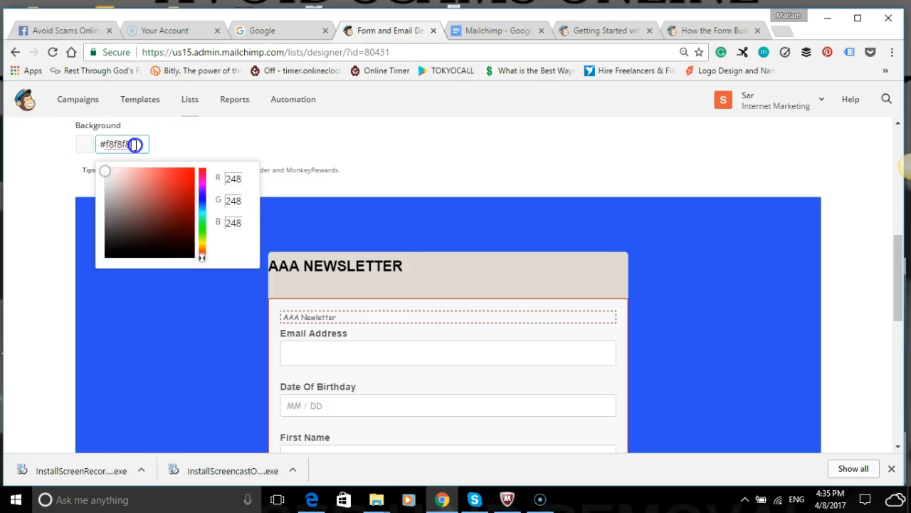
{"action": "scroll", "coordinate": [278, 290], "scroll_direction": "down", "scroll_amount": 1}
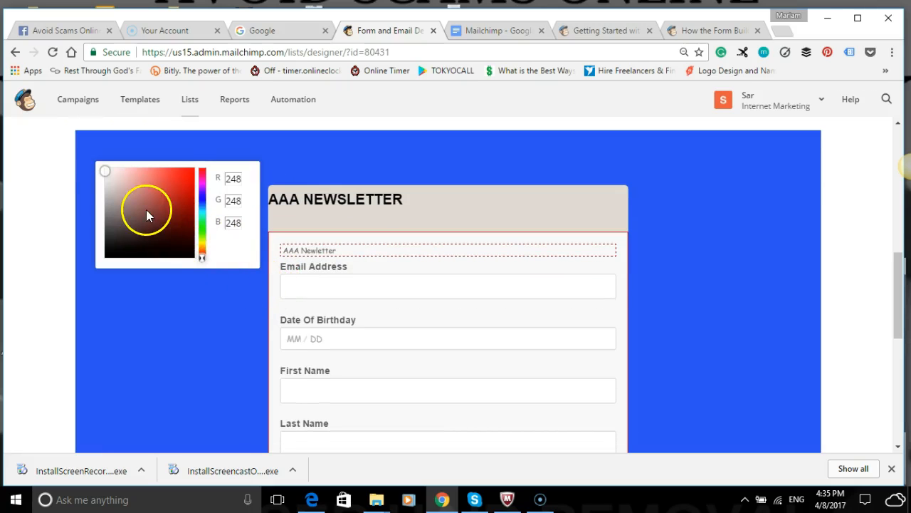
{"action": "left_click", "coordinate": [201, 227]}
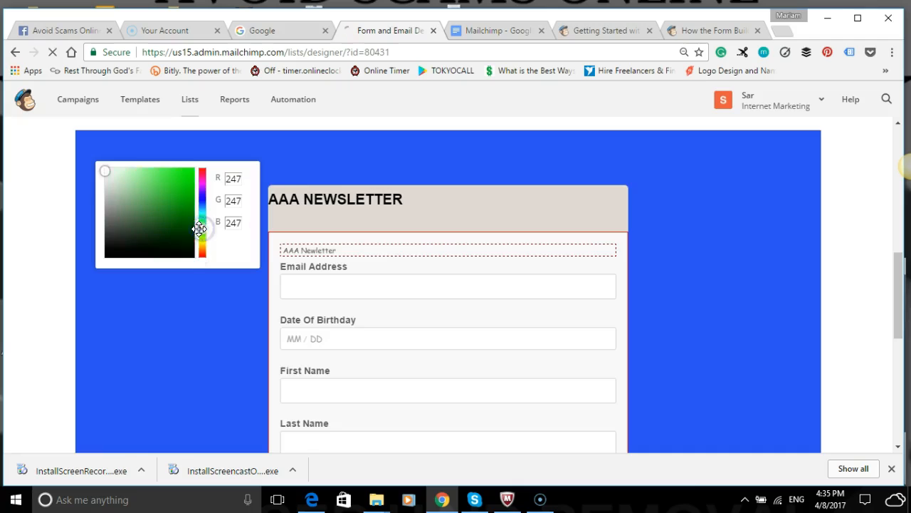
{"action": "left_click", "coordinate": [183, 198]}
{"action": "left_click_drag", "start_coordinate": [185, 198], "coordinate": [183, 201]}
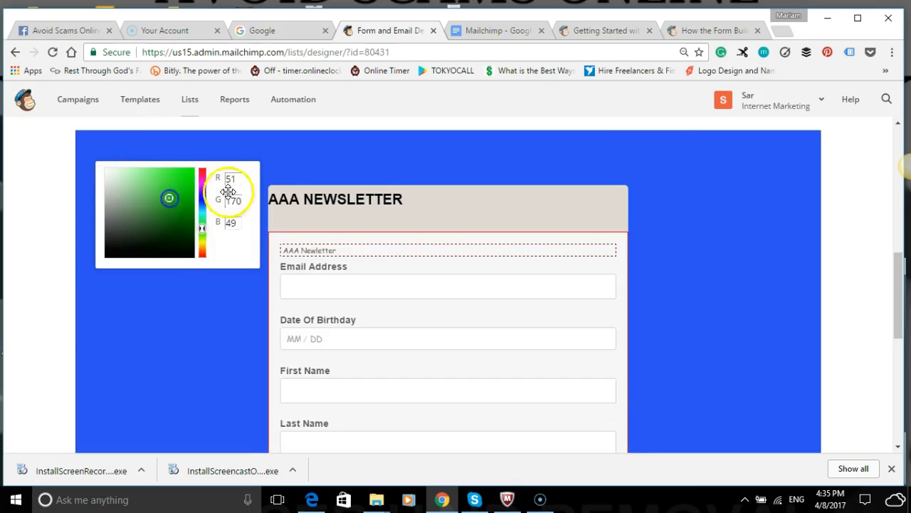
{"action": "scroll", "coordinate": [335, 183], "scroll_direction": "up", "scroll_amount": 3}
{"action": "scroll", "coordinate": [363, 285], "scroll_direction": "down", "scroll_amount": 4}
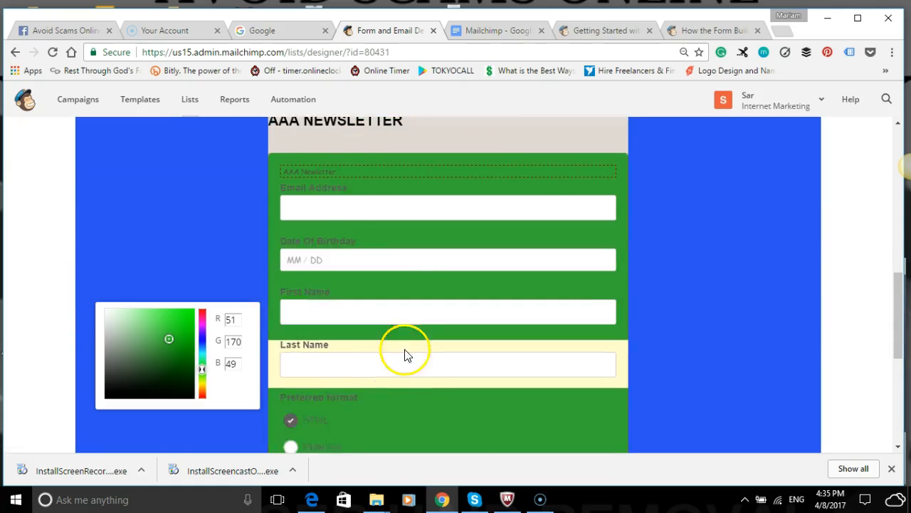
{"action": "scroll", "coordinate": [409, 339], "scroll_direction": "down", "scroll_amount": 3}
{"action": "scroll", "coordinate": [399, 299], "scroll_direction": "up", "scroll_amount": 1}
{"action": "scroll", "coordinate": [410, 278], "scroll_direction": "down", "scroll_amount": 1}
{"action": "scroll", "coordinate": [406, 256], "scroll_direction": "up", "scroll_amount": 3}
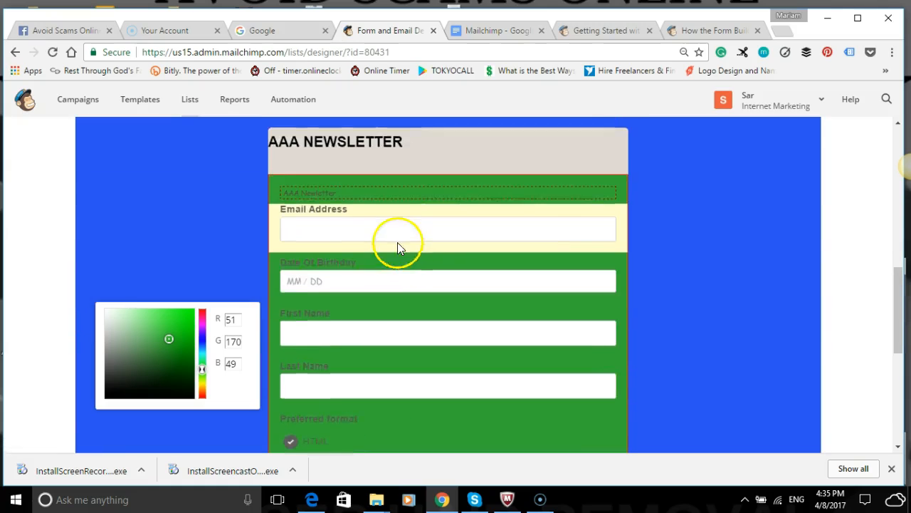
{"action": "scroll", "coordinate": [356, 238], "scroll_direction": "up", "scroll_amount": 4}
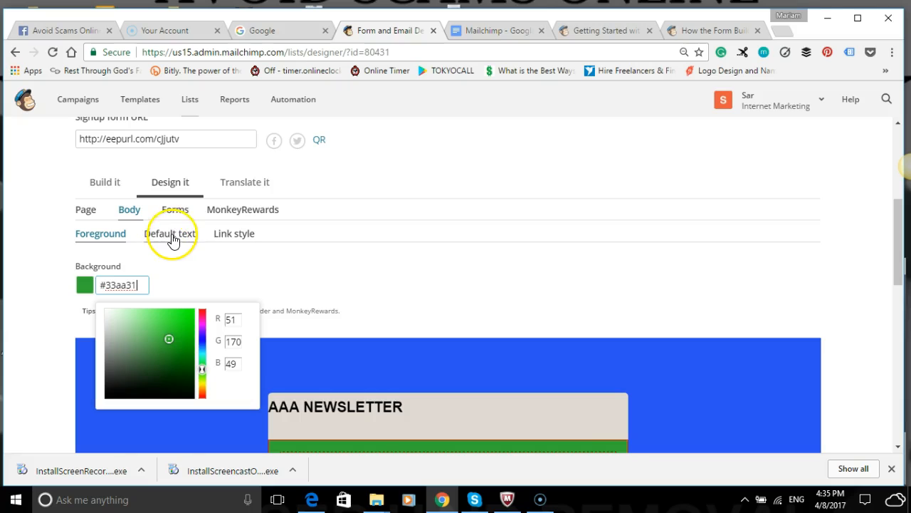
Step: Open the body's Default text settings and set the line height to Slight
{"action": "left_click", "coordinate": [171, 235]}
{"action": "scroll", "coordinate": [231, 271], "scroll_direction": "down", "scroll_amount": 2}
{"action": "scroll", "coordinate": [230, 264], "scroll_direction": "up", "scroll_amount": 1}
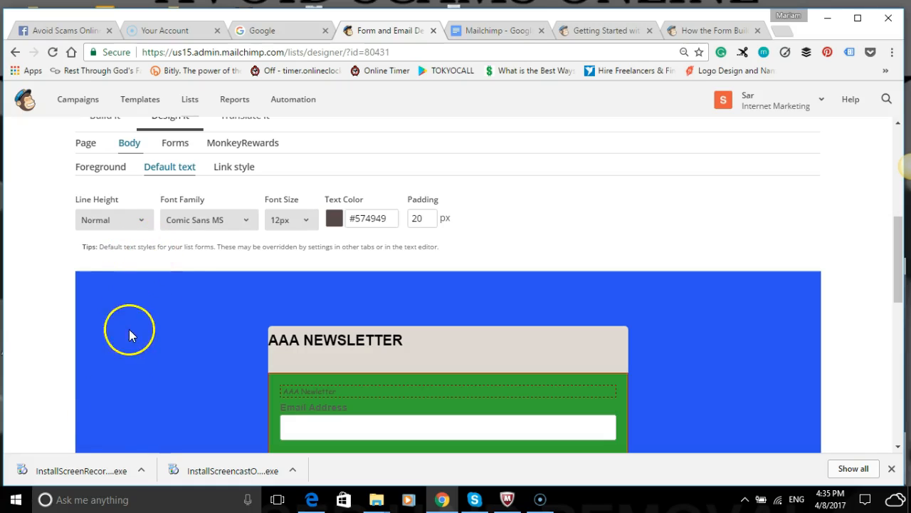
{"action": "scroll", "coordinate": [171, 272], "scroll_direction": "down", "scroll_amount": 1}
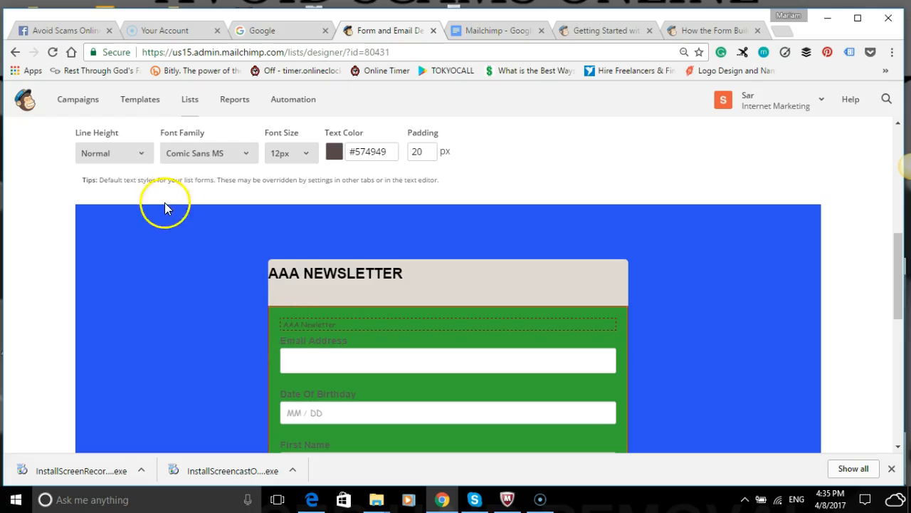
{"action": "left_click", "coordinate": [142, 161]}
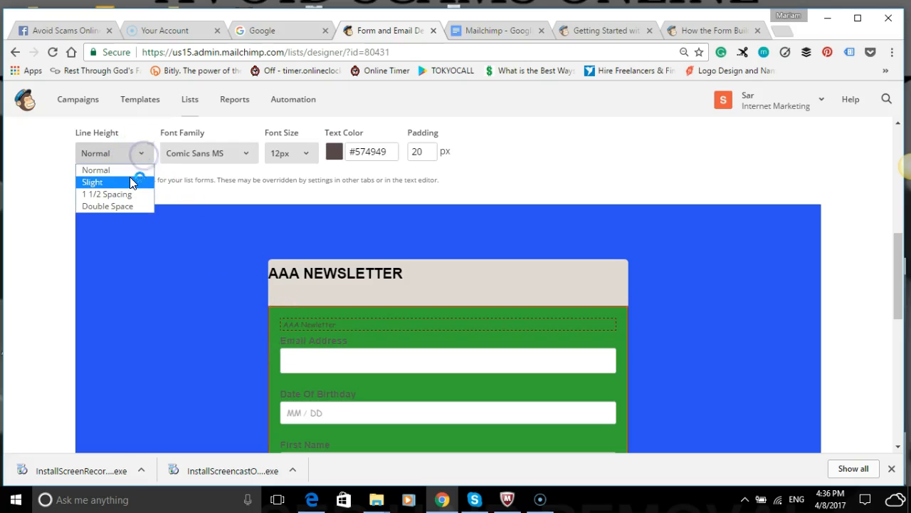
{"action": "left_click", "coordinate": [128, 182]}
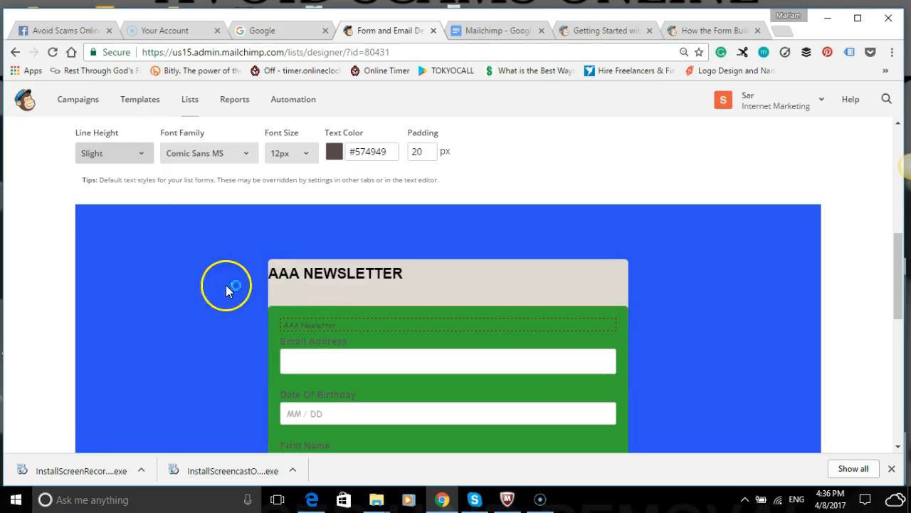
{"action": "left_click", "coordinate": [227, 291]}
Step: Try the 1 1/2 Spacing and Double Space line heights on the body's default text
{"action": "left_click", "coordinate": [143, 159]}
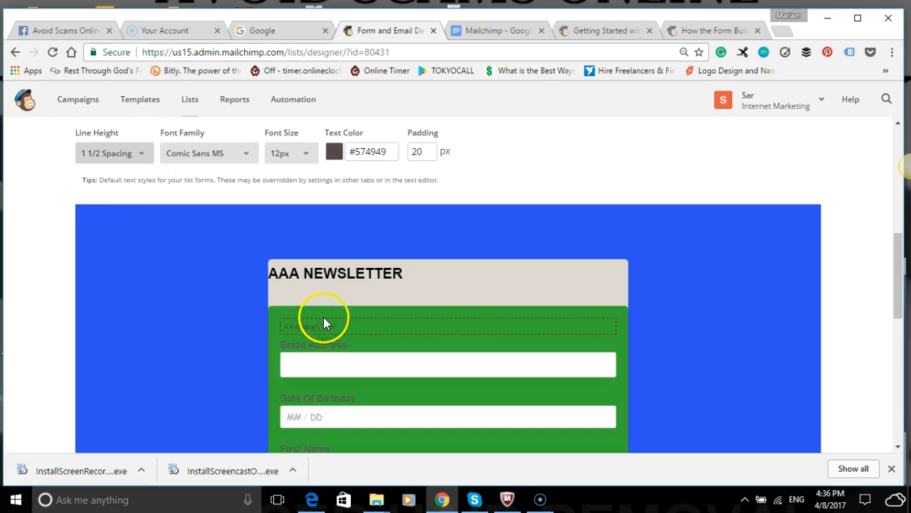
{"action": "left_click", "coordinate": [142, 158]}
{"action": "left_click", "coordinate": [135, 150]}
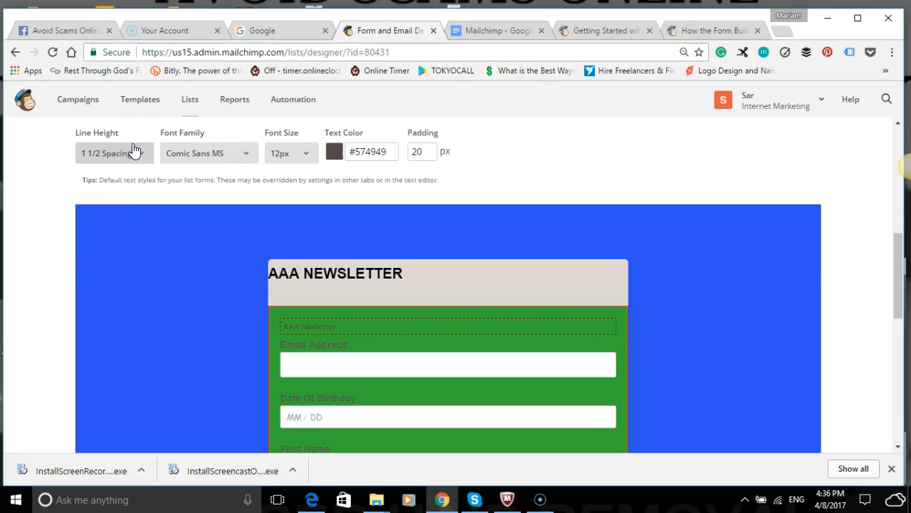
{"action": "scroll", "coordinate": [132, 182], "scroll_direction": "up", "scroll_amount": 1}
{"action": "scroll", "coordinate": [121, 210], "scroll_direction": "down", "scroll_amount": 1}
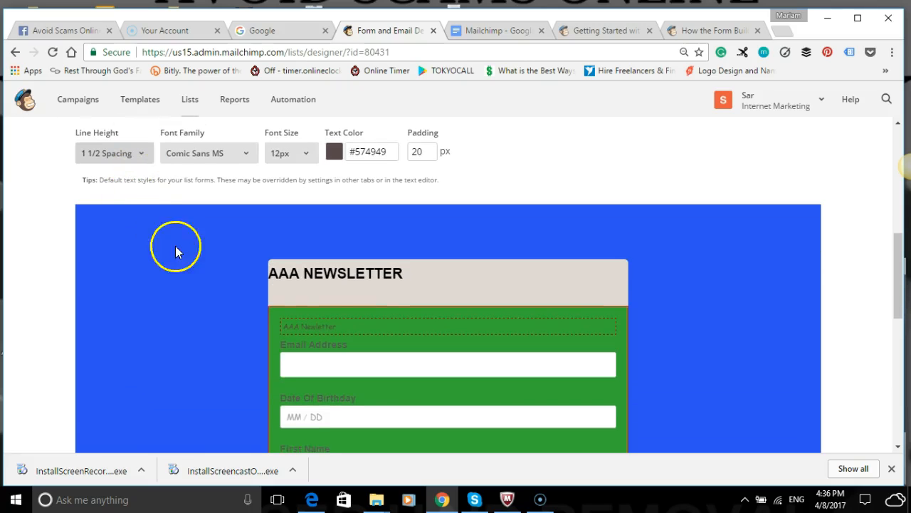
{"action": "left_click", "coordinate": [142, 160]}
{"action": "left_click", "coordinate": [128, 203]}
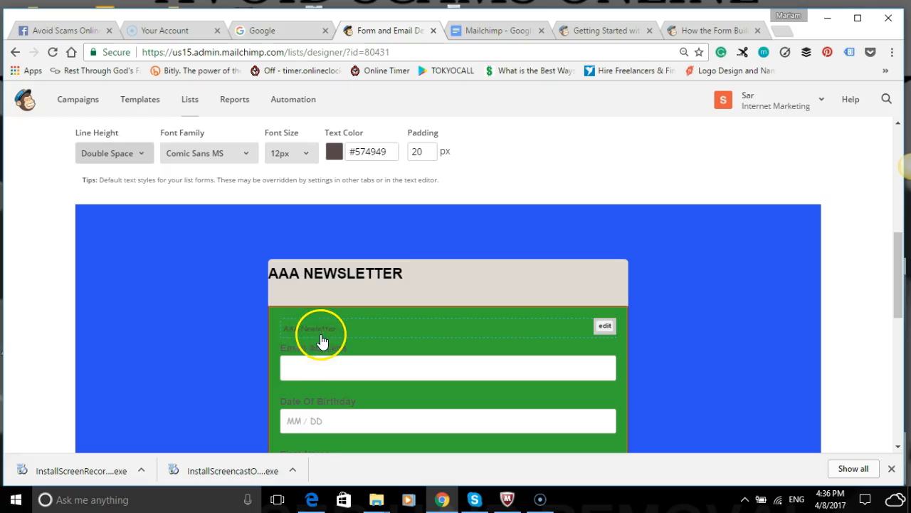
Step: Compare the Normal, Slight and 1 1/2 Spacing line heights on the body's default text
{"action": "left_click", "coordinate": [143, 158]}
{"action": "left_click", "coordinate": [132, 173]}
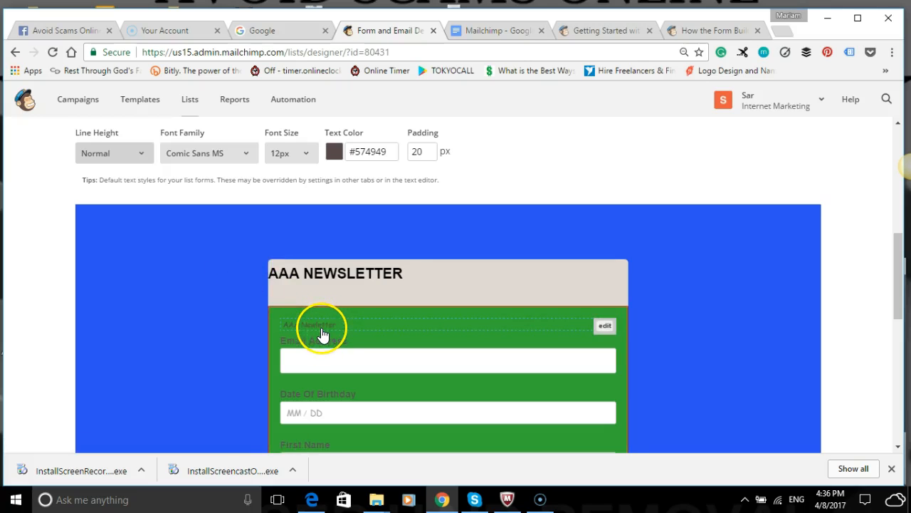
{"action": "left_click", "coordinate": [143, 158]}
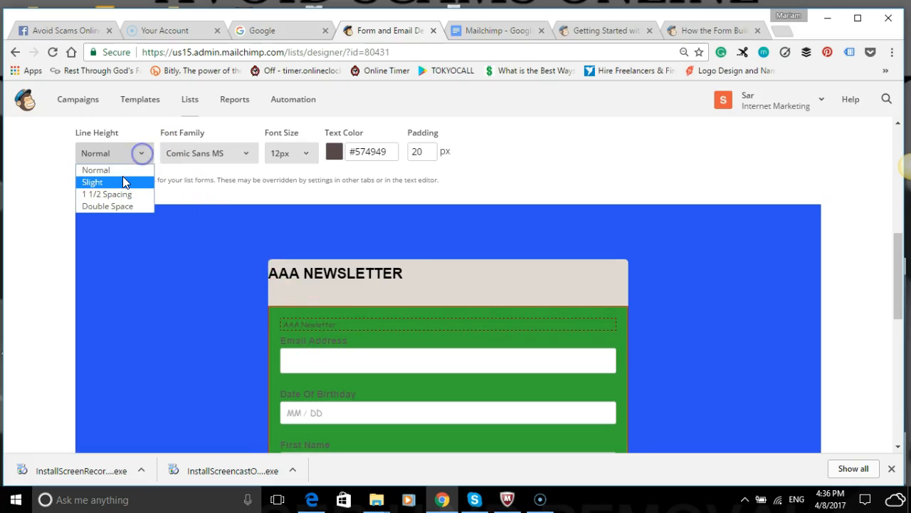
{"action": "left_click", "coordinate": [124, 176]}
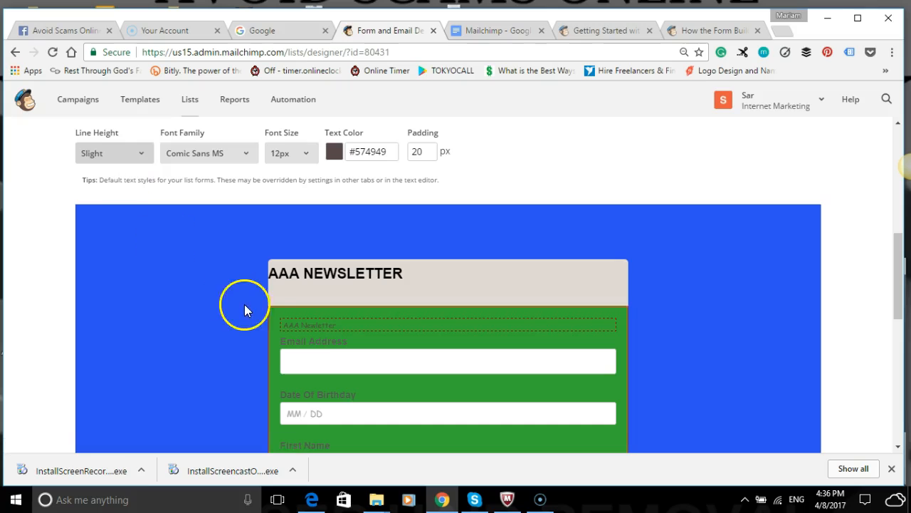
{"action": "left_click", "coordinate": [145, 153]}
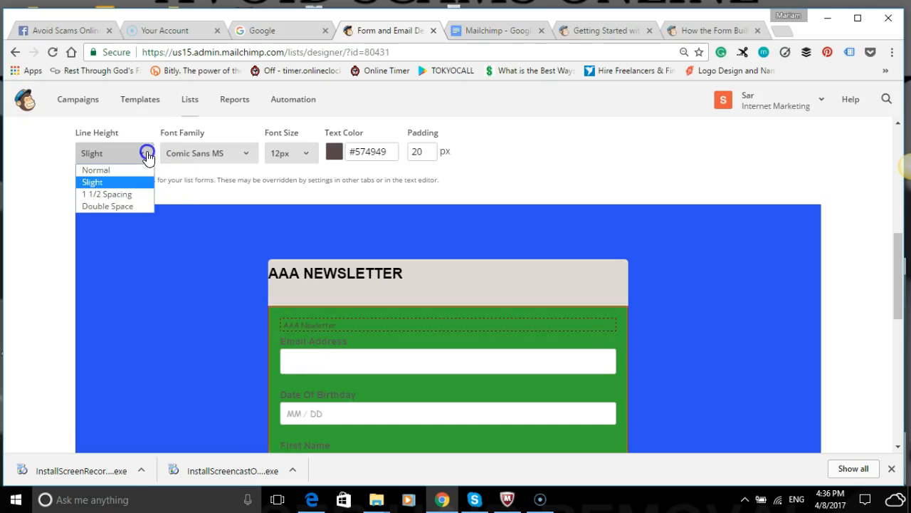
{"action": "left_click", "coordinate": [123, 195]}
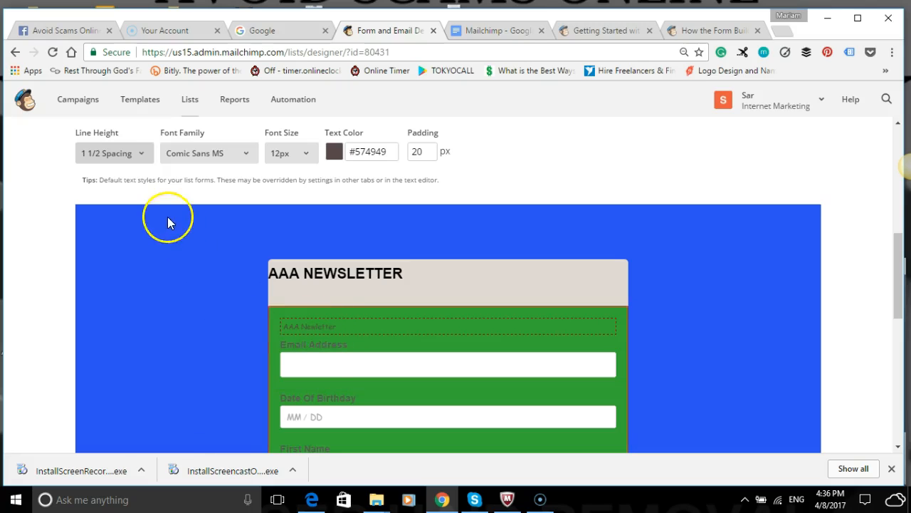
Step: Set the default text's line height to Double Space and check it in the form preview
{"action": "left_click", "coordinate": [145, 155]}
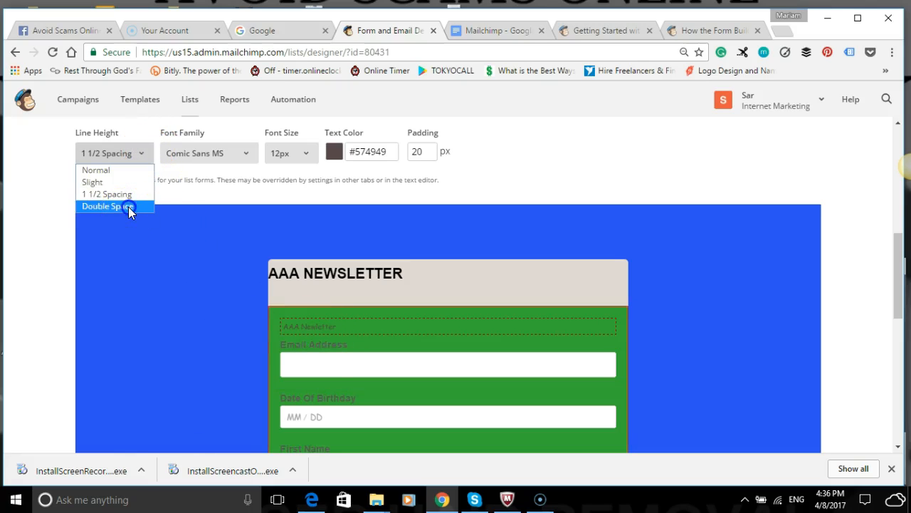
{"action": "left_click", "coordinate": [128, 207]}
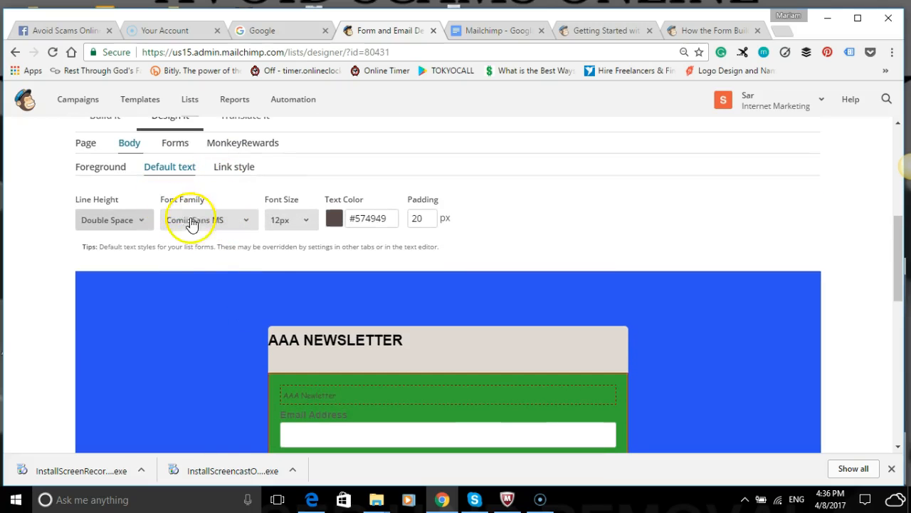
{"action": "scroll", "coordinate": [278, 356], "scroll_direction": "down", "scroll_amount": 2}
{"action": "scroll", "coordinate": [252, 315], "scroll_direction": "up", "scroll_amount": 1}
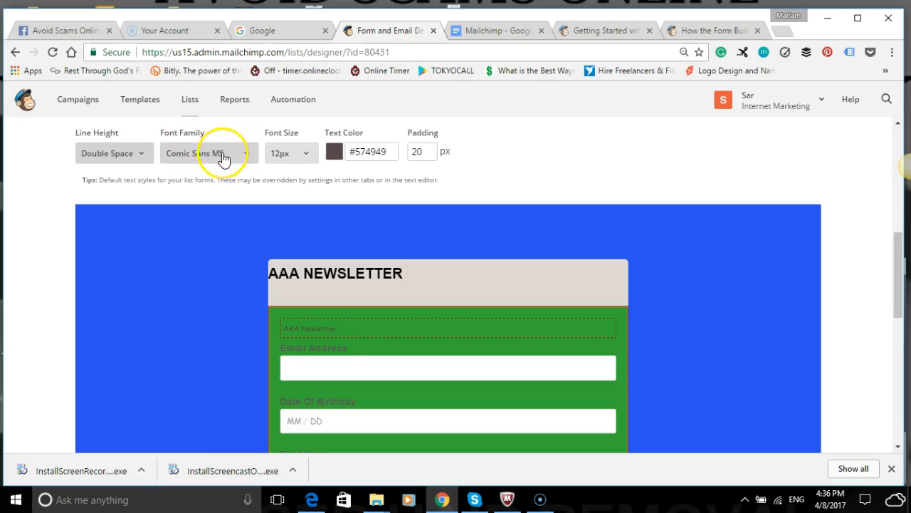
Step: Change the default text's font family to Courier New and check the description text in the form preview
{"action": "left_click", "coordinate": [252, 157]}
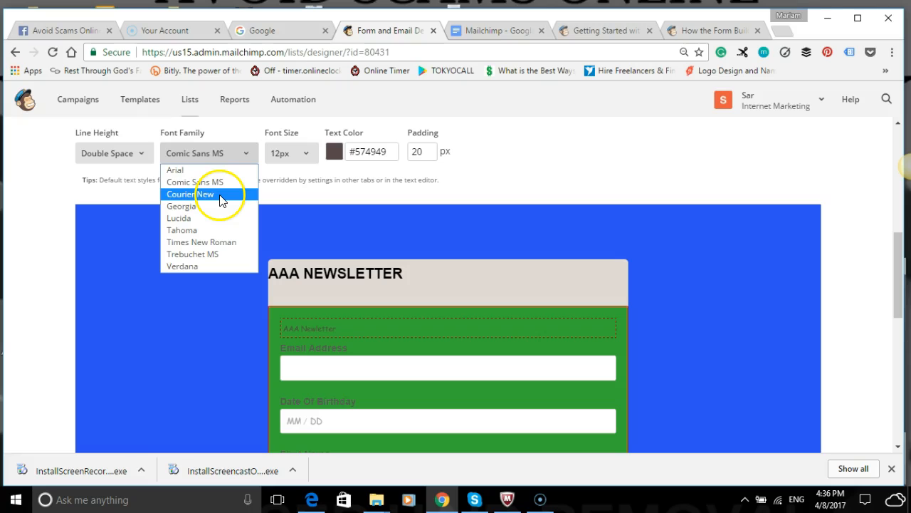
{"action": "left_click", "coordinate": [222, 182]}
{"action": "scroll", "coordinate": [235, 192], "scroll_direction": "up", "scroll_amount": 2}
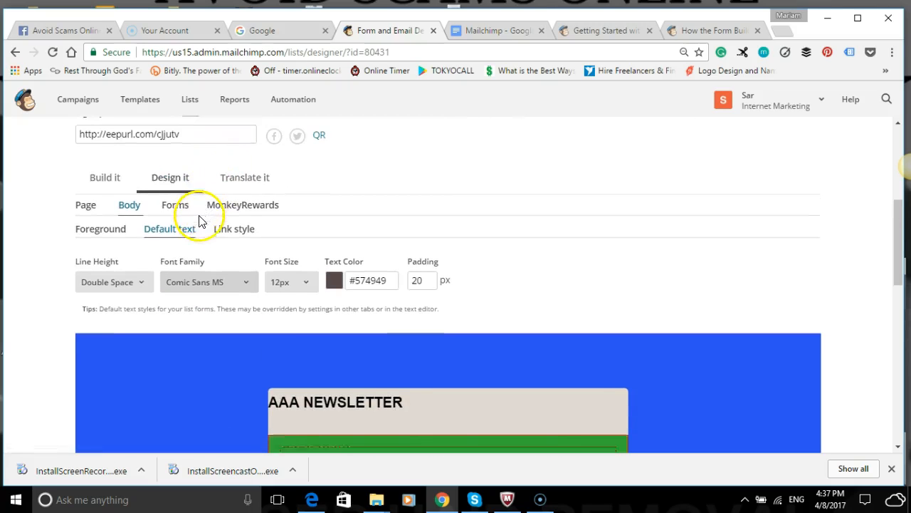
{"action": "scroll", "coordinate": [199, 221], "scroll_direction": "down", "scroll_amount": 1}
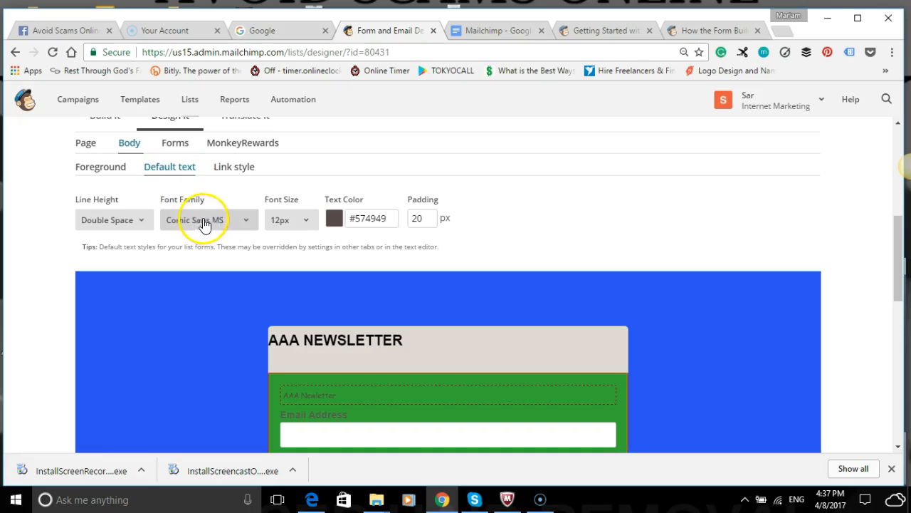
{"action": "left_click", "coordinate": [246, 222]}
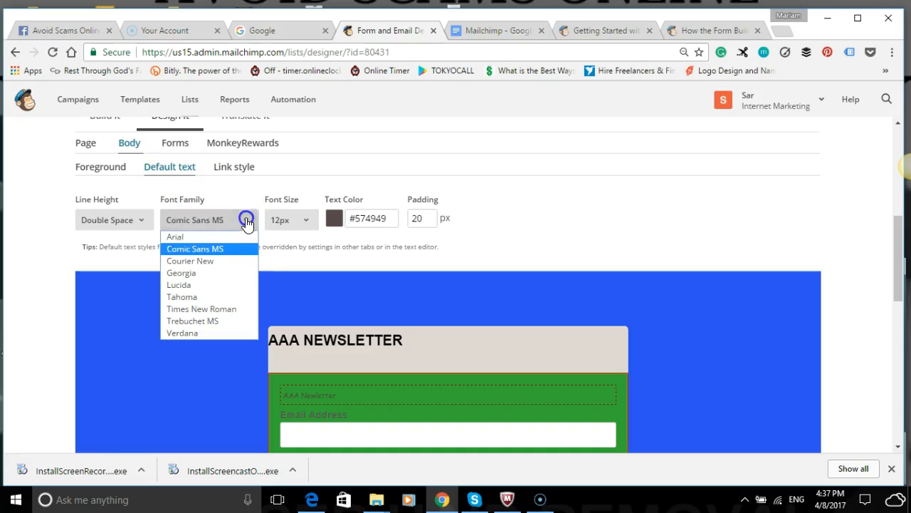
{"action": "left_click", "coordinate": [218, 262]}
{"action": "scroll", "coordinate": [306, 336], "scroll_direction": "down", "scroll_amount": 2}
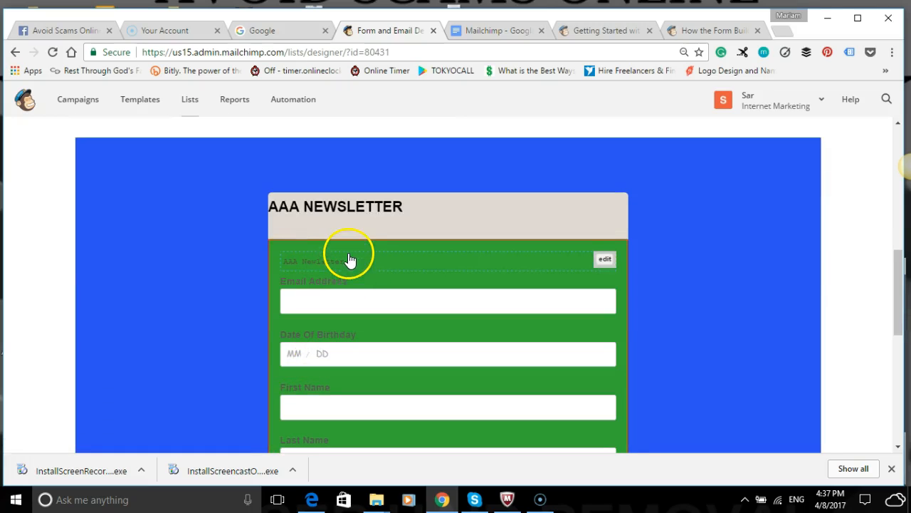
Step: Try the Arial font family on the body's default text and check the description in the form preview
{"action": "scroll", "coordinate": [197, 209], "scroll_direction": "up", "scroll_amount": 2}
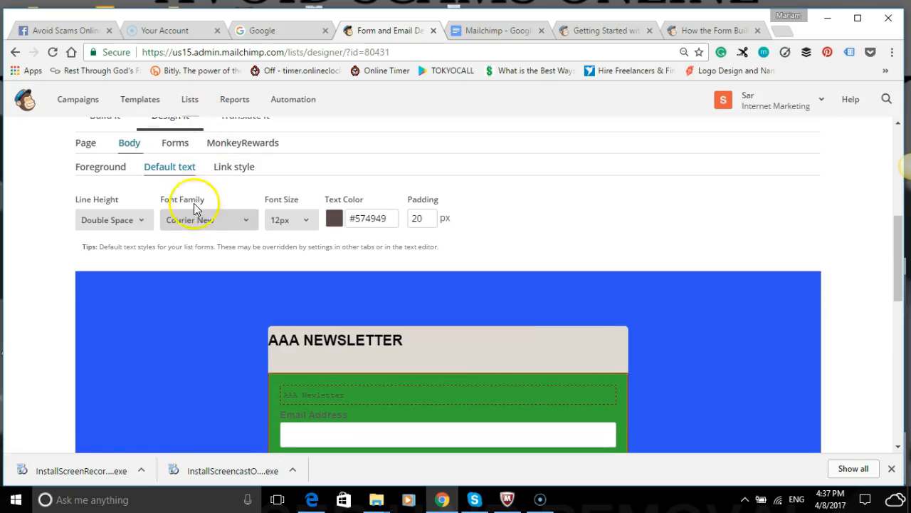
{"action": "left_click", "coordinate": [242, 219]}
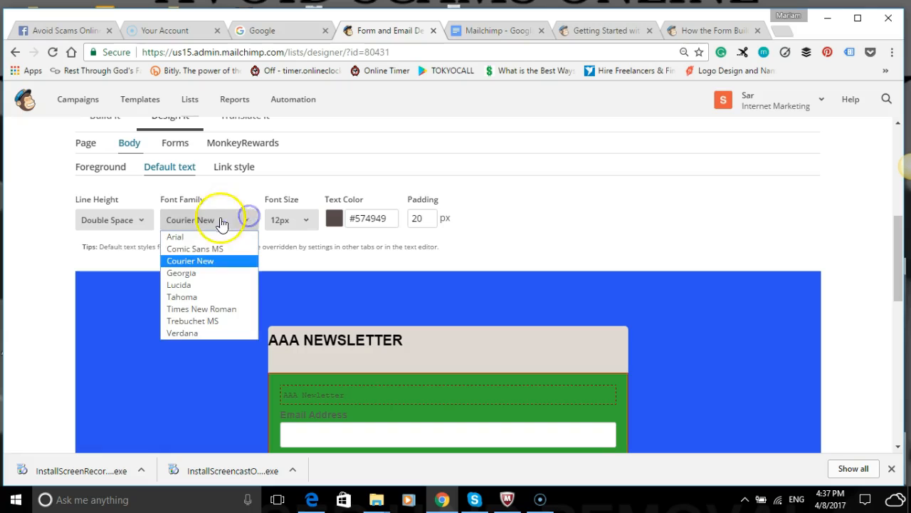
{"action": "left_click", "coordinate": [193, 237]}
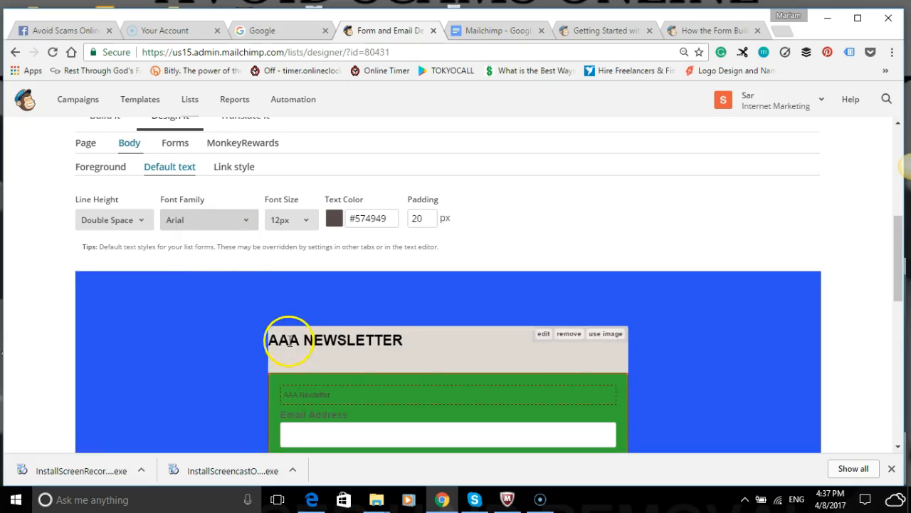
{"action": "scroll", "coordinate": [290, 347], "scroll_direction": "down", "scroll_amount": 2}
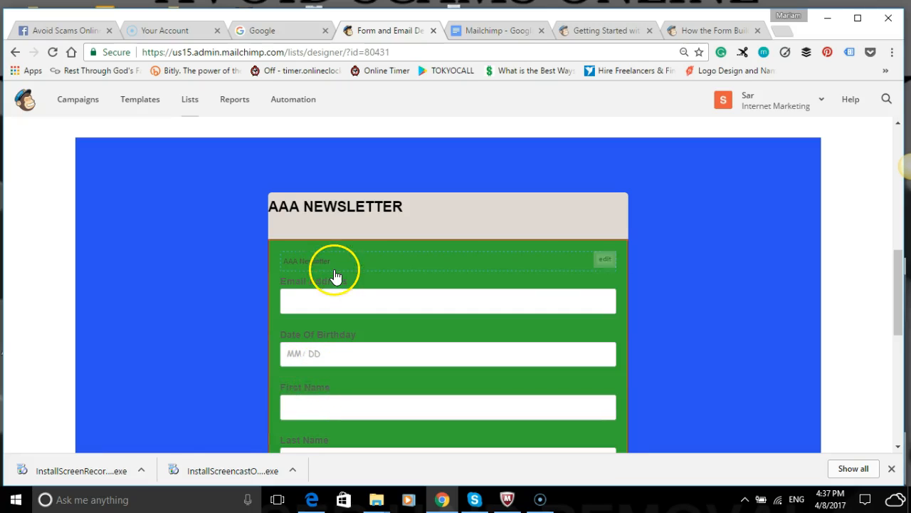
{"action": "left_click", "coordinate": [301, 261]}
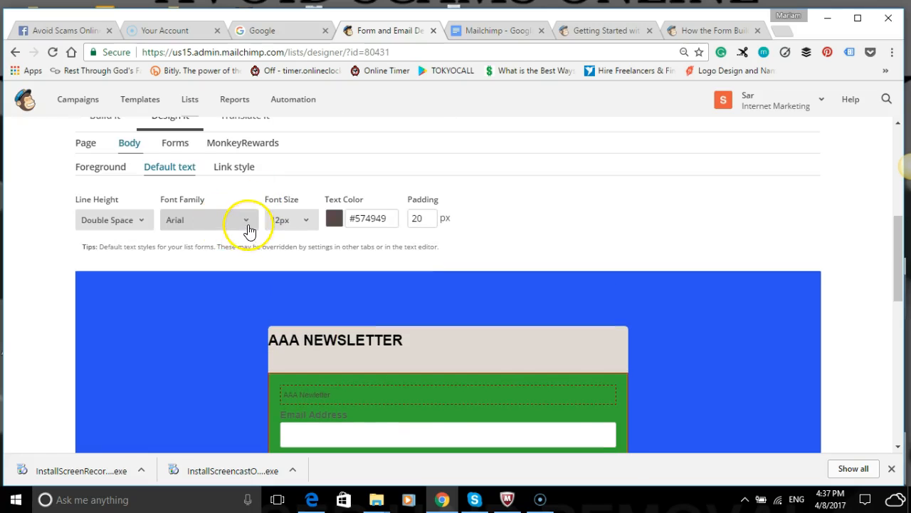
Step: Try the Verdana and Trebuchet MS font families on the default text, checking each in the form preview
{"action": "left_click", "coordinate": [246, 226]}
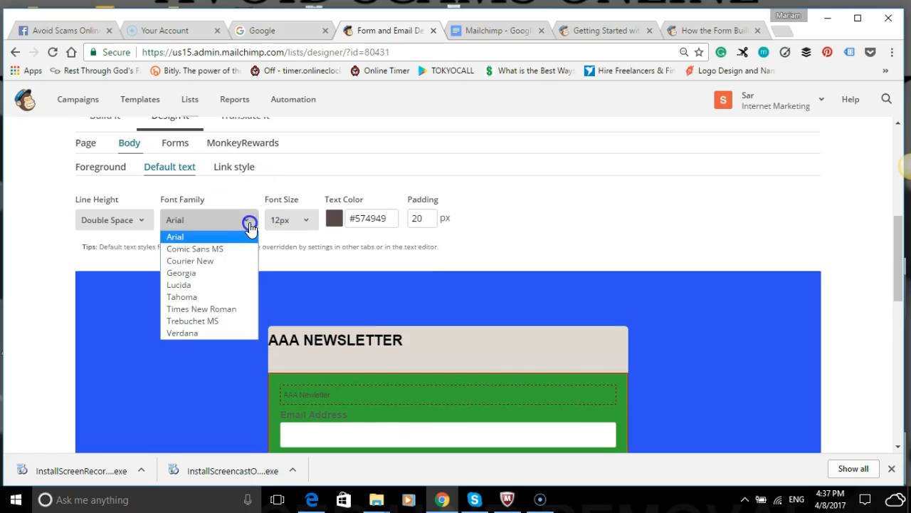
{"action": "left_click", "coordinate": [197, 332]}
{"action": "scroll", "coordinate": [189, 331], "scroll_direction": "down", "scroll_amount": 1}
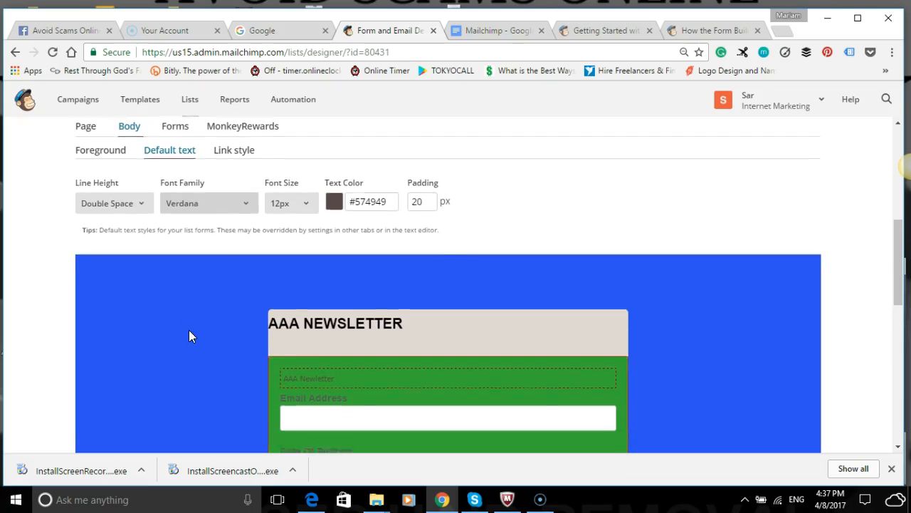
{"action": "scroll", "coordinate": [214, 331], "scroll_direction": "down", "scroll_amount": 3}
{"action": "scroll", "coordinate": [224, 222], "scroll_direction": "up", "scroll_amount": 2}
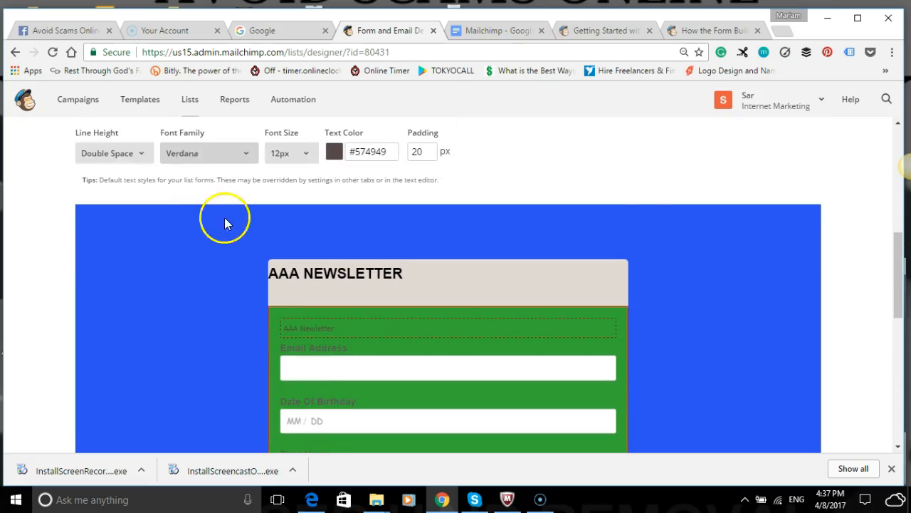
{"action": "left_click", "coordinate": [246, 160]}
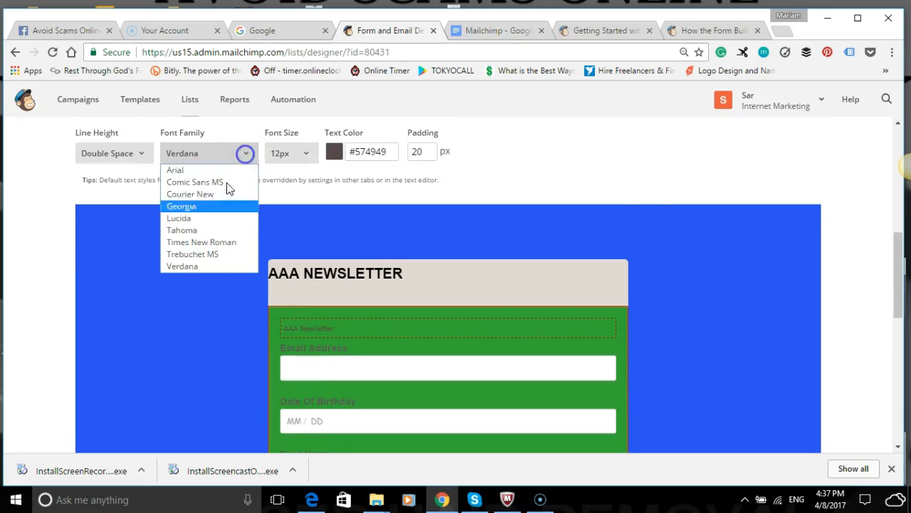
{"action": "left_click", "coordinate": [203, 255]}
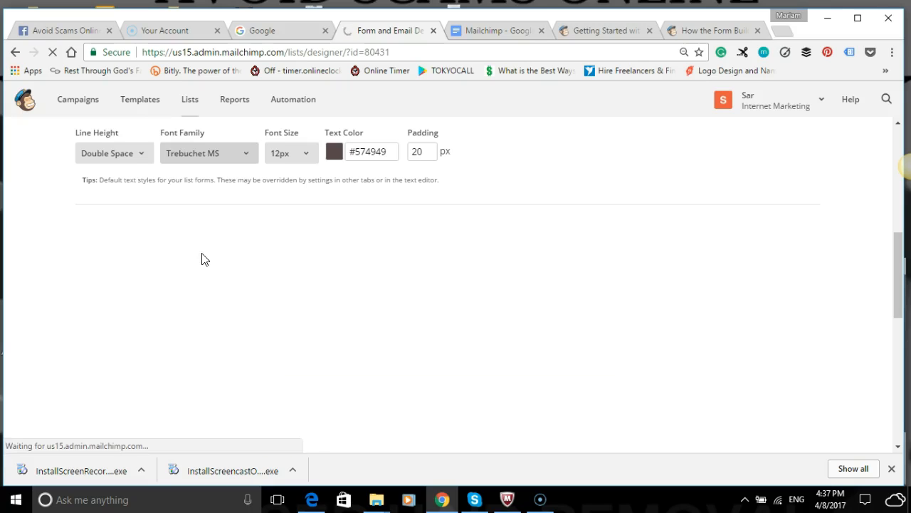
{"action": "scroll", "coordinate": [202, 259], "scroll_direction": "down", "scroll_amount": 4}
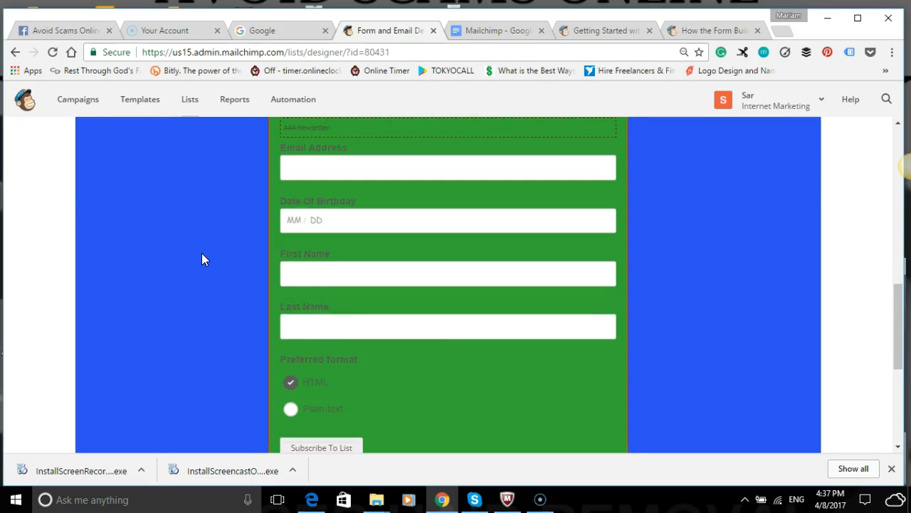
Step: Compare the Lucida and Trebuchet MS font families on the default text
{"action": "scroll", "coordinate": [207, 235], "scroll_direction": "up", "scroll_amount": 5}
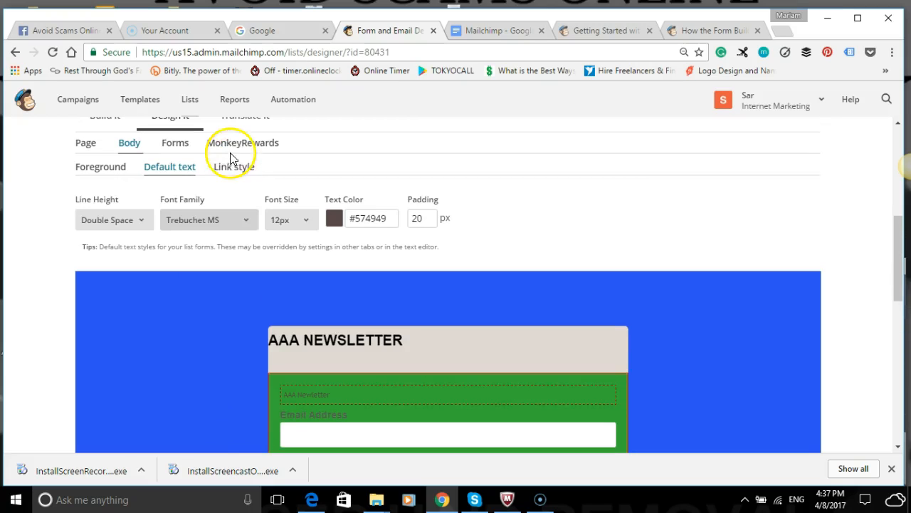
{"action": "left_click", "coordinate": [245, 222]}
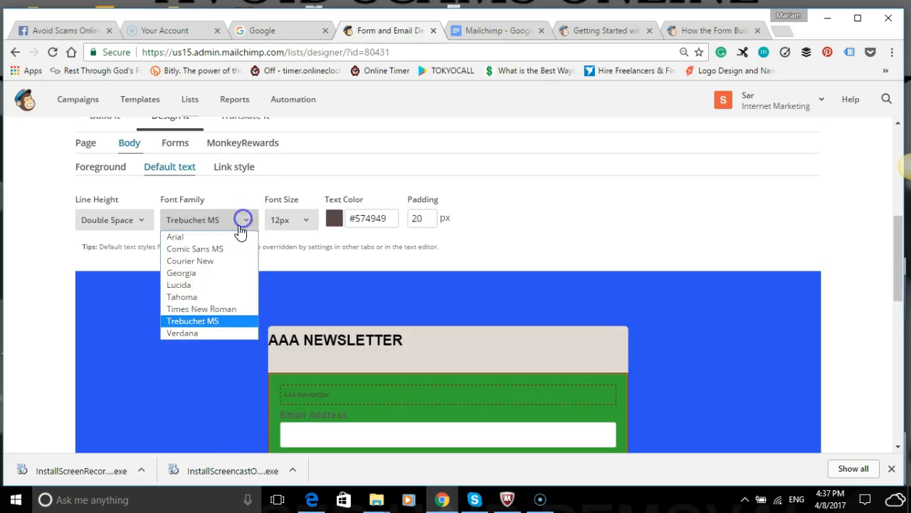
{"action": "left_click", "coordinate": [205, 285]}
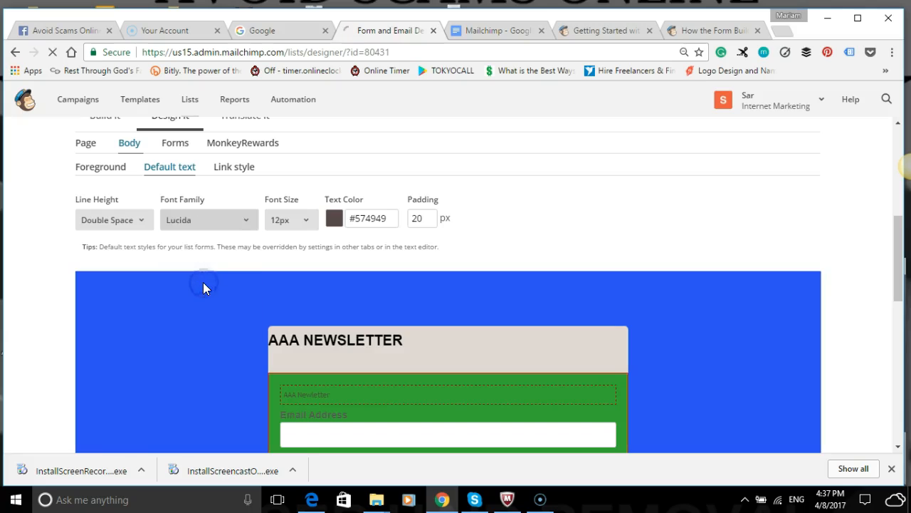
{"action": "left_click", "coordinate": [241, 223]}
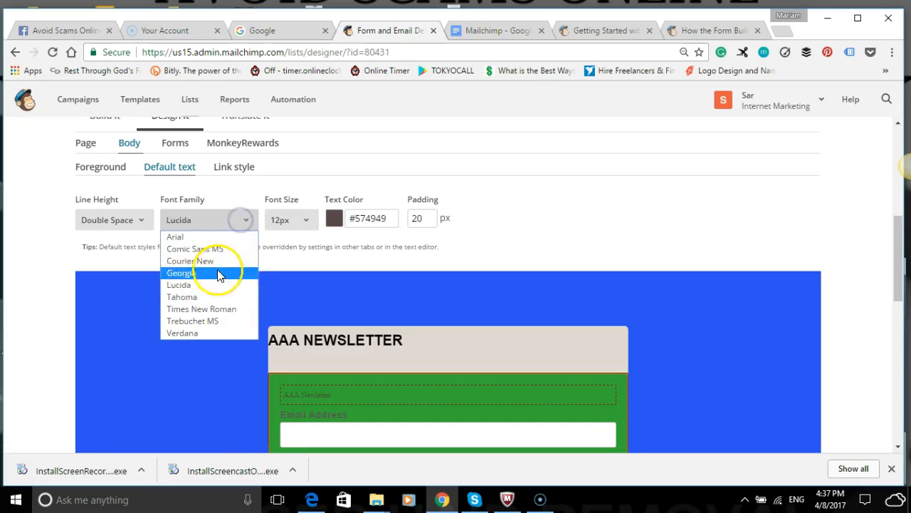
{"action": "left_click", "coordinate": [208, 321]}
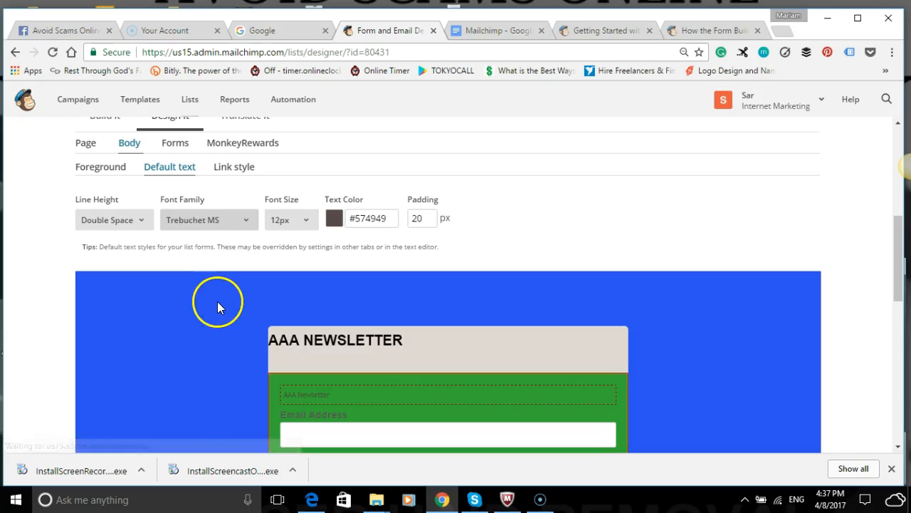
Step: Try the Comic Sans MS and Courier New font families on the default text and check them in the form preview
{"action": "left_click", "coordinate": [244, 229]}
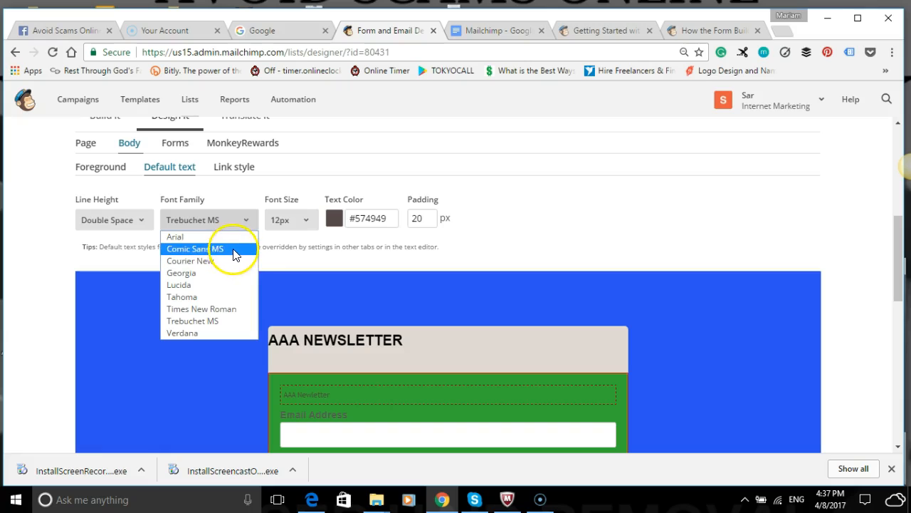
{"action": "left_click", "coordinate": [195, 248]}
{"action": "scroll", "coordinate": [253, 299], "scroll_direction": "down", "scroll_amount": 2}
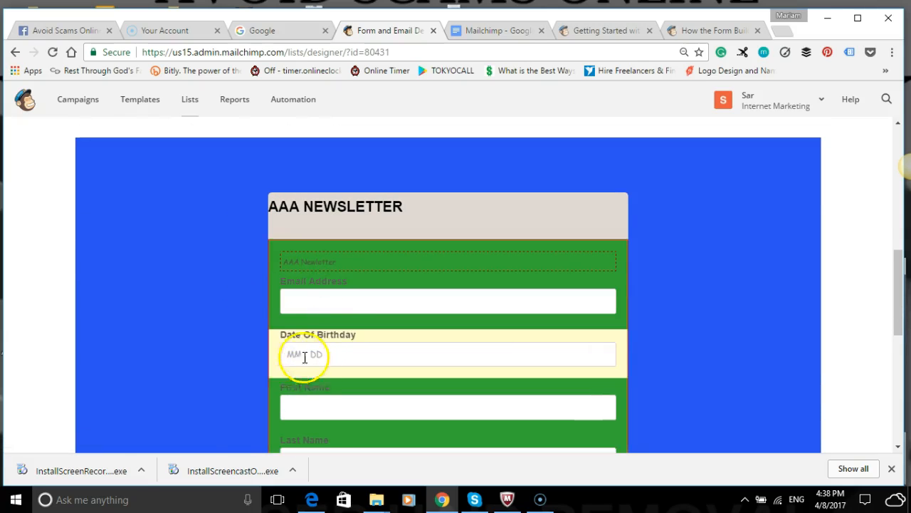
{"action": "scroll", "coordinate": [281, 191], "scroll_direction": "up", "scroll_amount": 2}
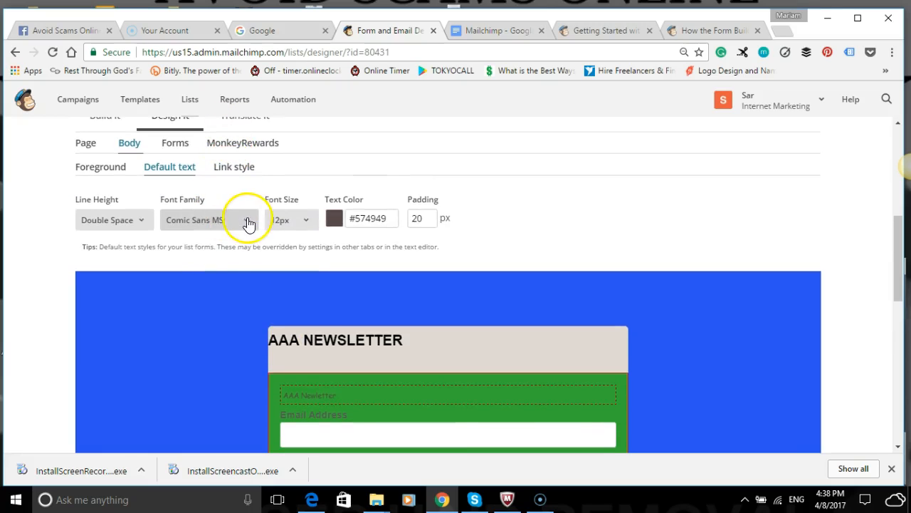
{"action": "left_click", "coordinate": [244, 222]}
{"action": "left_click", "coordinate": [213, 261]}
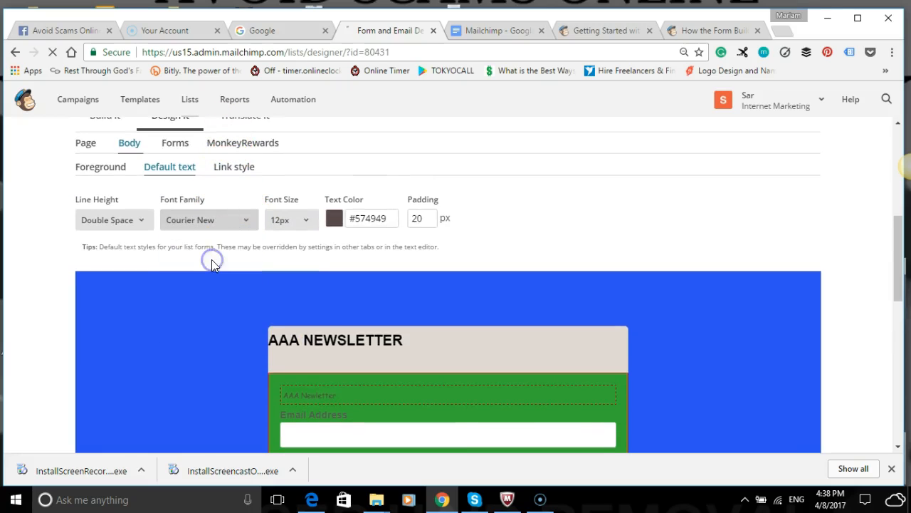
{"action": "scroll", "coordinate": [200, 293], "scroll_direction": "down", "scroll_amount": 2}
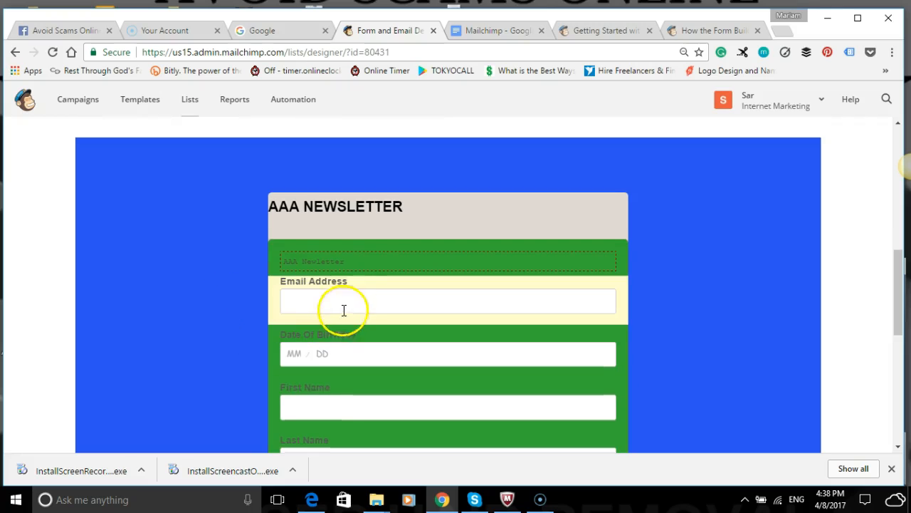
Step: Set the default text's font family to Arial and check the description text in the form preview
{"action": "scroll", "coordinate": [289, 286], "scroll_direction": "up", "scroll_amount": 2}
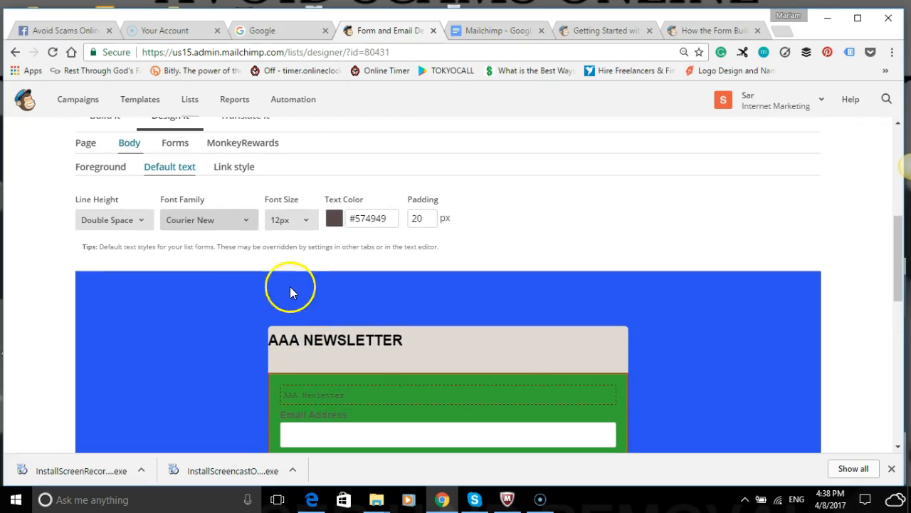
{"action": "left_click", "coordinate": [247, 225]}
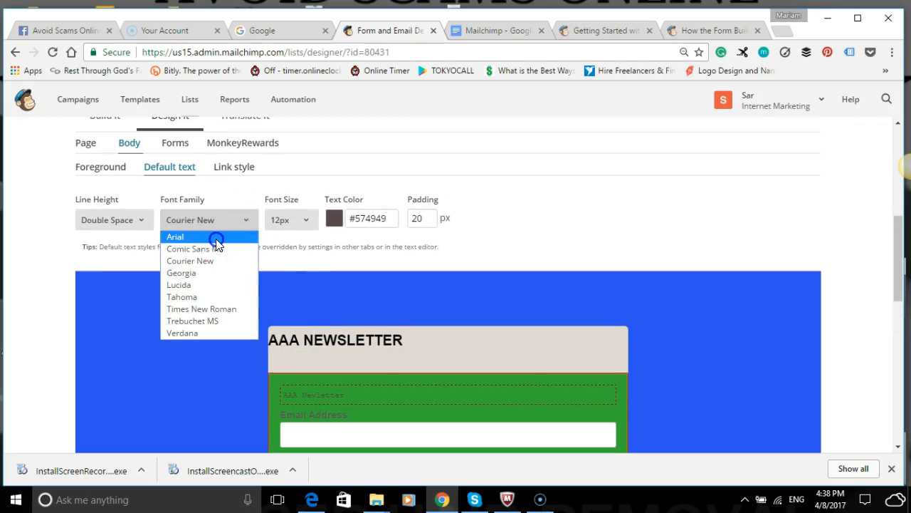
{"action": "left_click", "coordinate": [216, 238]}
{"action": "scroll", "coordinate": [283, 356], "scroll_direction": "down", "scroll_amount": 1}
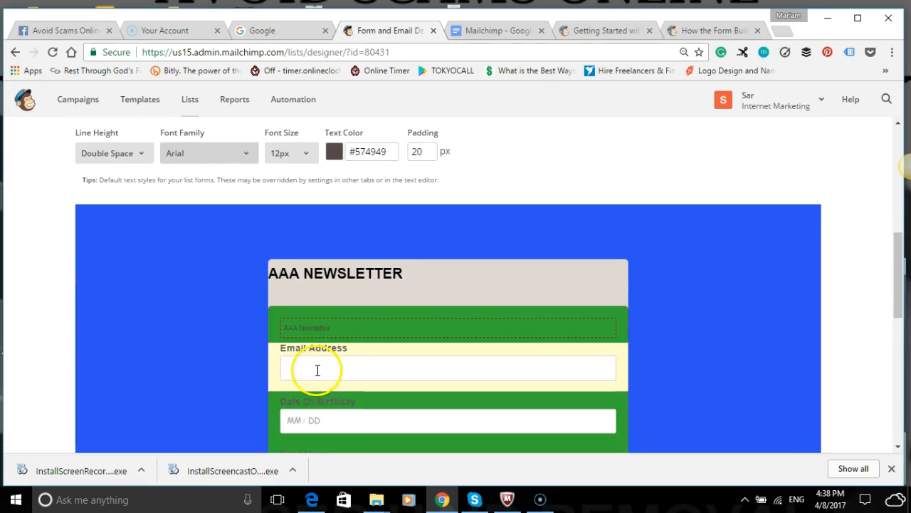
{"action": "left_click", "coordinate": [298, 339]}
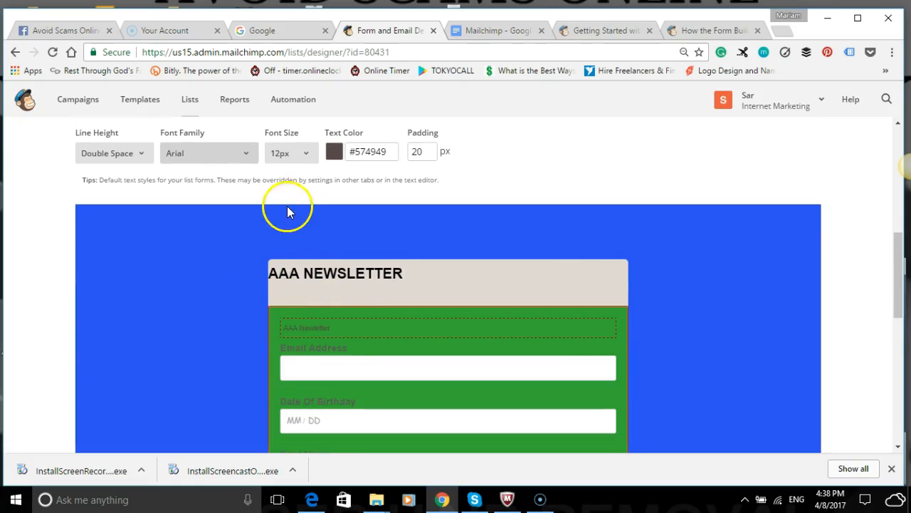
Step: Set the default text's font size to 24px and check its effect throughout the form preview
{"action": "left_click", "coordinate": [308, 158]}
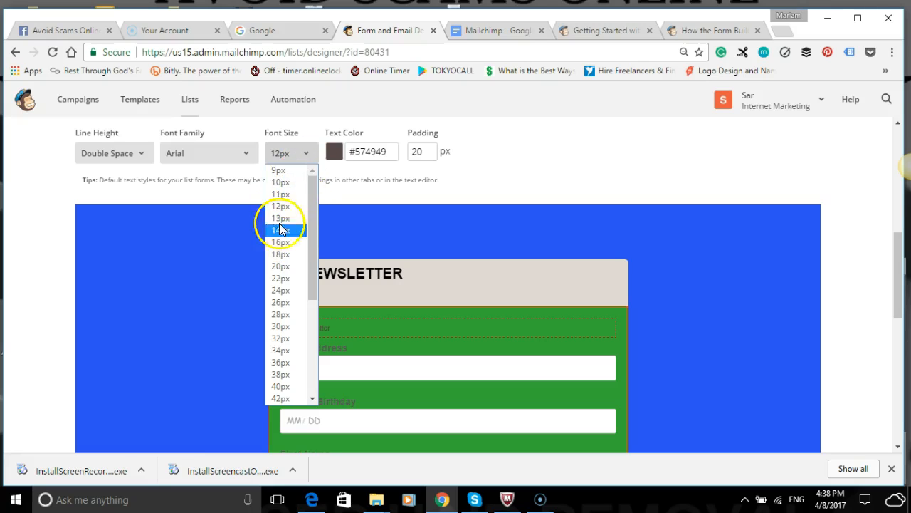
{"action": "left_click", "coordinate": [282, 298]}
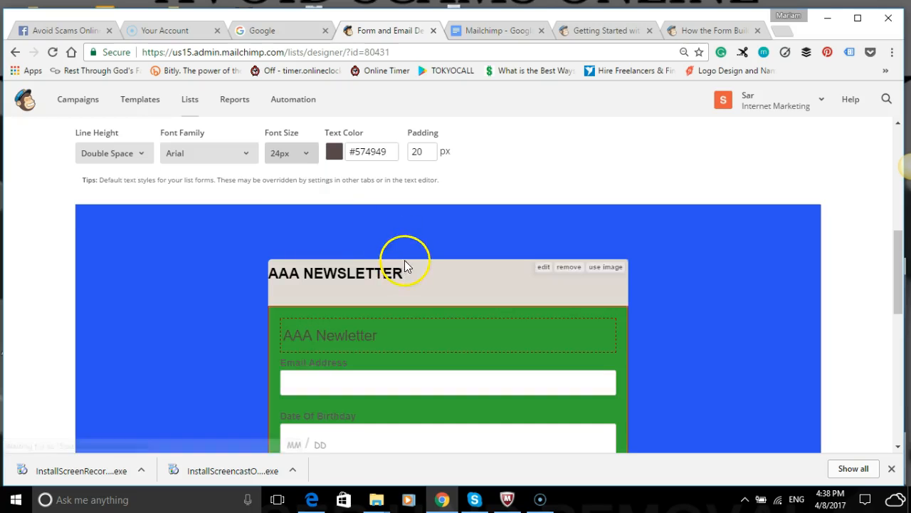
{"action": "scroll", "coordinate": [384, 285], "scroll_direction": "down", "scroll_amount": 1}
{"action": "scroll", "coordinate": [359, 313], "scroll_direction": "down", "scroll_amount": 1}
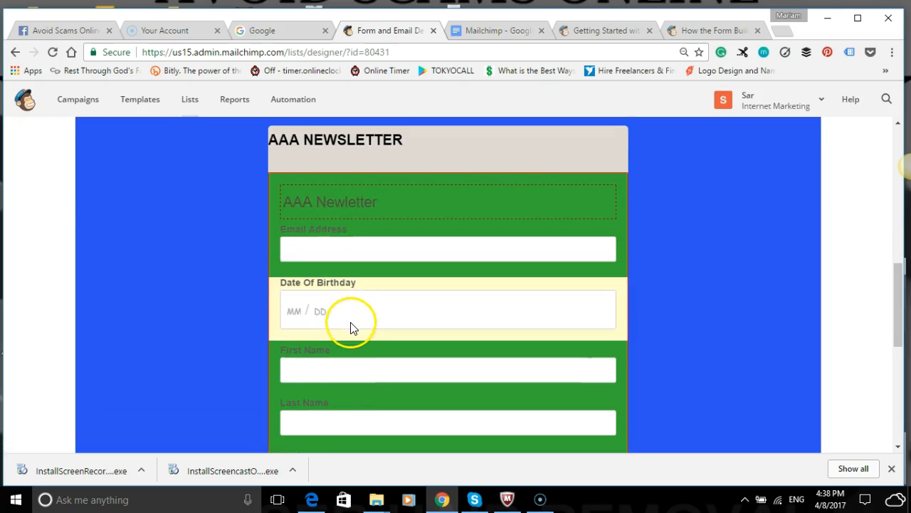
{"action": "scroll", "coordinate": [349, 326], "scroll_direction": "down", "scroll_amount": 3}
{"action": "scroll", "coordinate": [366, 321], "scroll_direction": "up", "scroll_amount": 4}
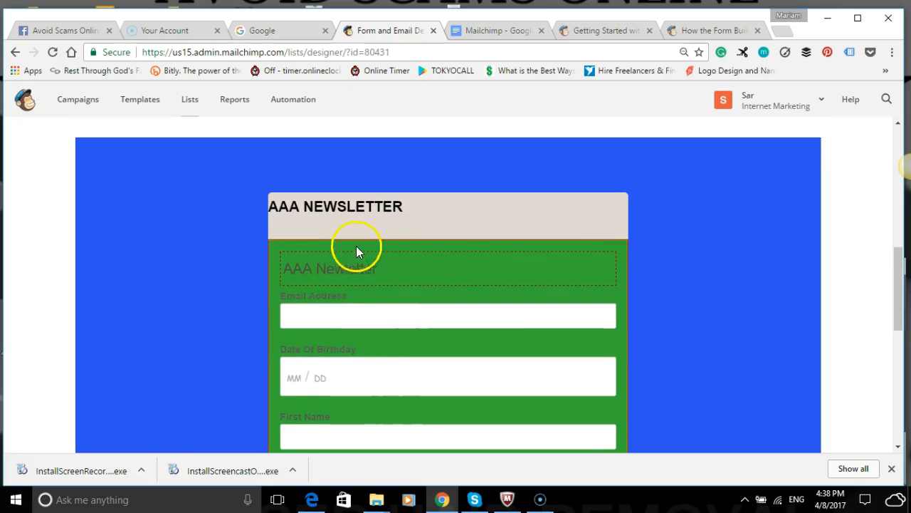
Step: Change the default text's color to near-black #080808 and check it in the form preview
{"action": "scroll", "coordinate": [346, 242], "scroll_direction": "up", "scroll_amount": 2}
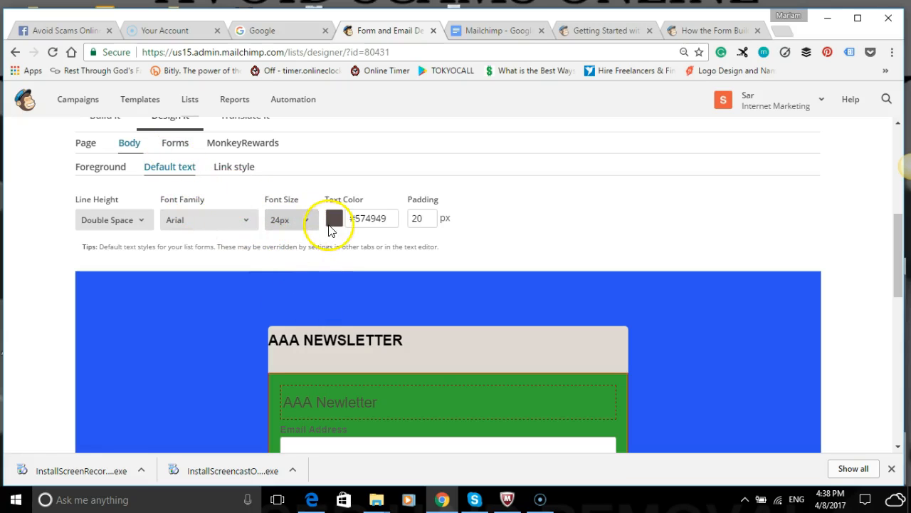
{"action": "left_click", "coordinate": [359, 218]}
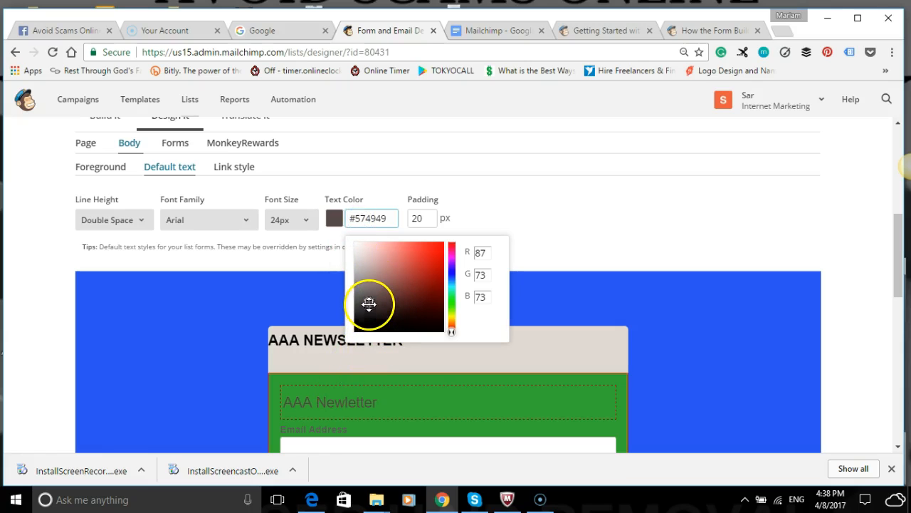
{"action": "left_click_drag", "start_coordinate": [371, 300], "coordinate": [363, 326]}
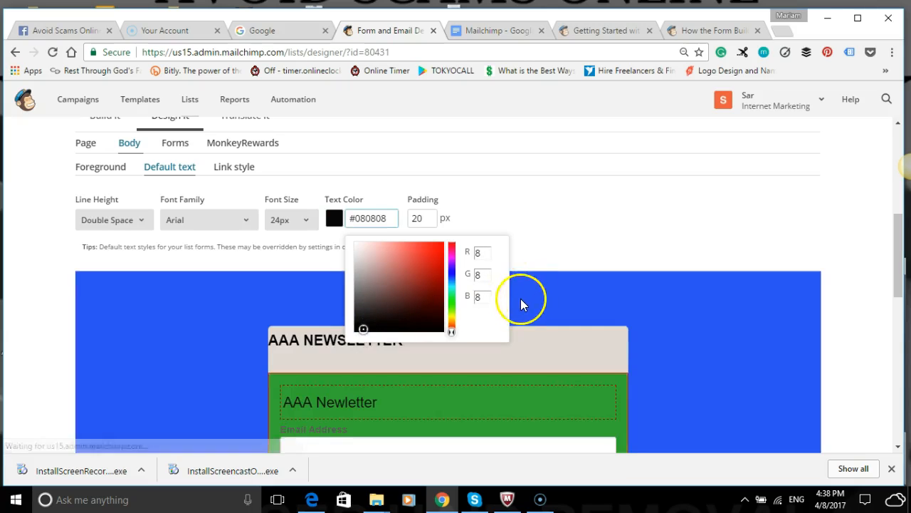
{"action": "scroll", "coordinate": [498, 313], "scroll_direction": "down", "scroll_amount": 3}
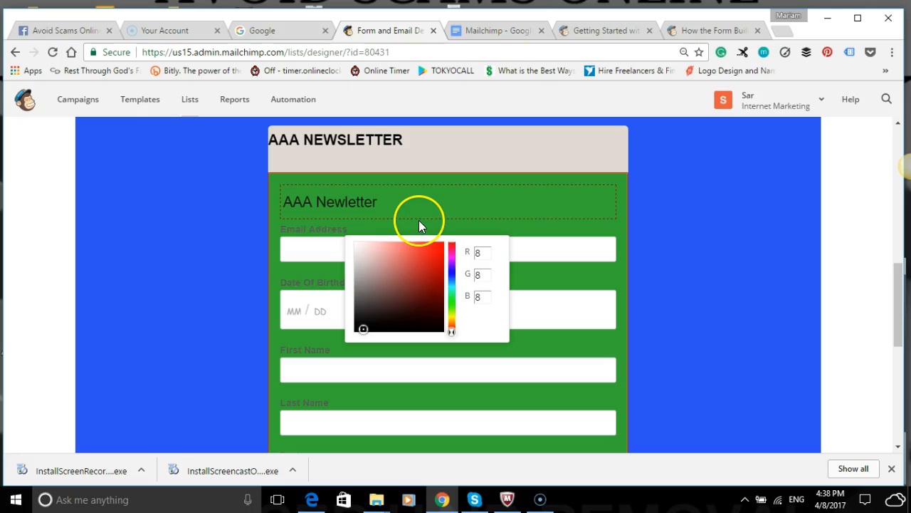
{"action": "scroll", "coordinate": [455, 199], "scroll_direction": "up", "scroll_amount": 3}
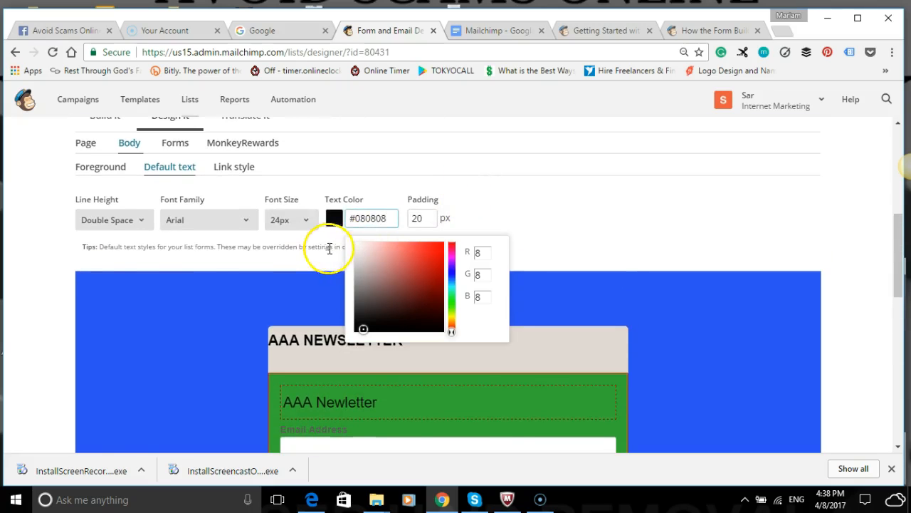
Step: Set the default text's padding to 40 px and check the spacing in the form preview
{"action": "left_click", "coordinate": [420, 213]}
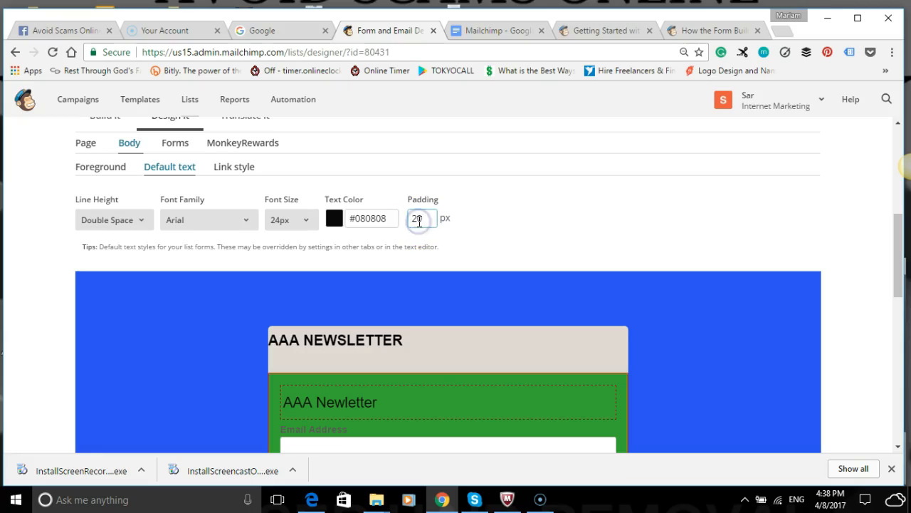
{"action": "left_click", "coordinate": [472, 226]}
{"action": "scroll", "coordinate": [463, 231], "scroll_direction": "down", "scroll_amount": 2}
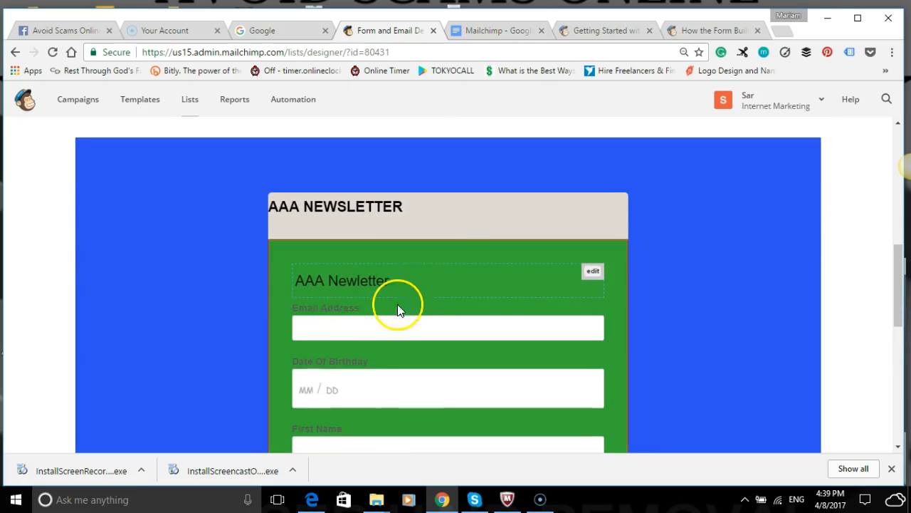
{"action": "scroll", "coordinate": [375, 315], "scroll_direction": "down", "scroll_amount": 1}
{"action": "scroll", "coordinate": [377, 319], "scroll_direction": "up", "scroll_amount": 4}
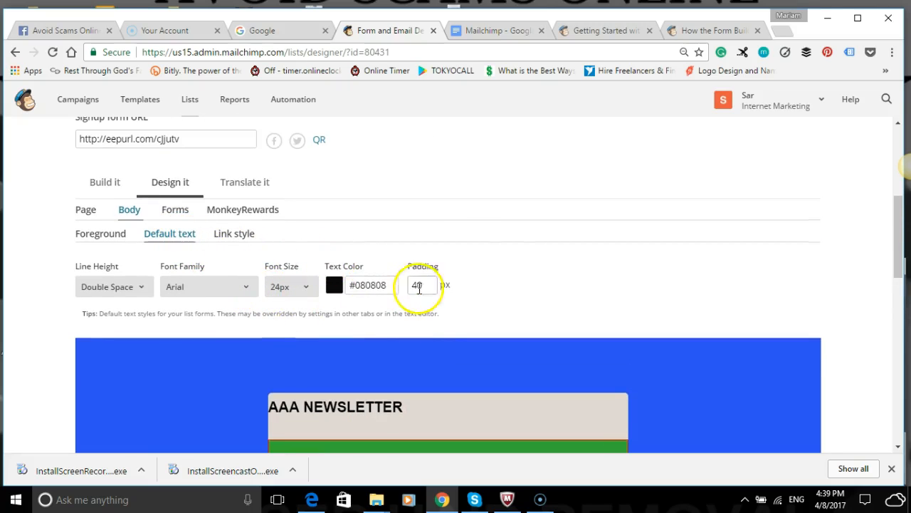
{"action": "scroll", "coordinate": [505, 264], "scroll_direction": "down", "scroll_amount": 2}
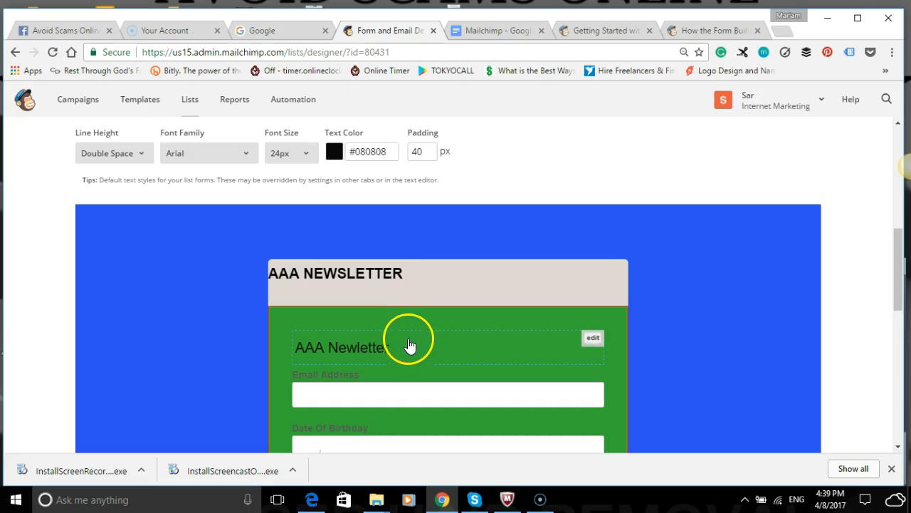
{"action": "scroll", "coordinate": [313, 285], "scroll_direction": "up", "scroll_amount": 2}
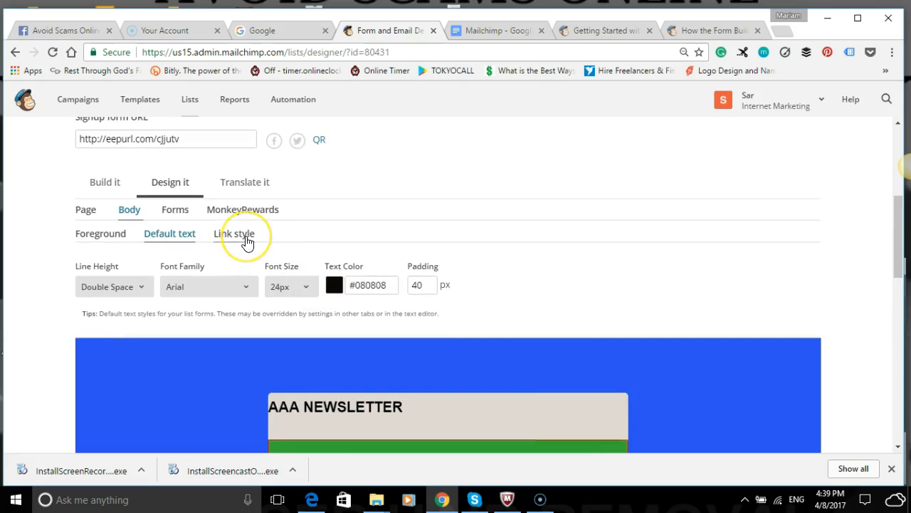
Step: Change the body's link style text color to muted purple #494788 and check the form preview
{"action": "left_click", "coordinate": [245, 238]}
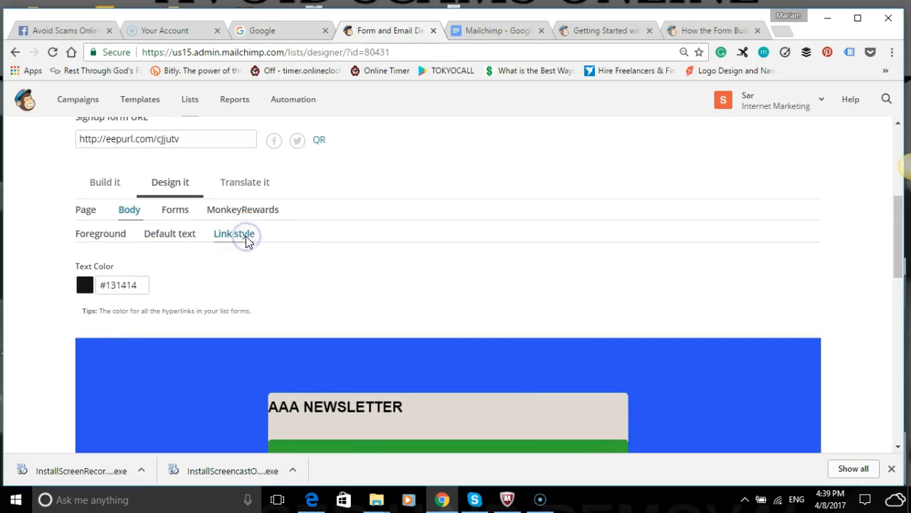
{"action": "scroll", "coordinate": [260, 277], "scroll_direction": "down", "scroll_amount": 2}
{"action": "scroll", "coordinate": [265, 280], "scroll_direction": "down", "scroll_amount": 1}
{"action": "scroll", "coordinate": [260, 274], "scroll_direction": "up", "scroll_amount": 2}
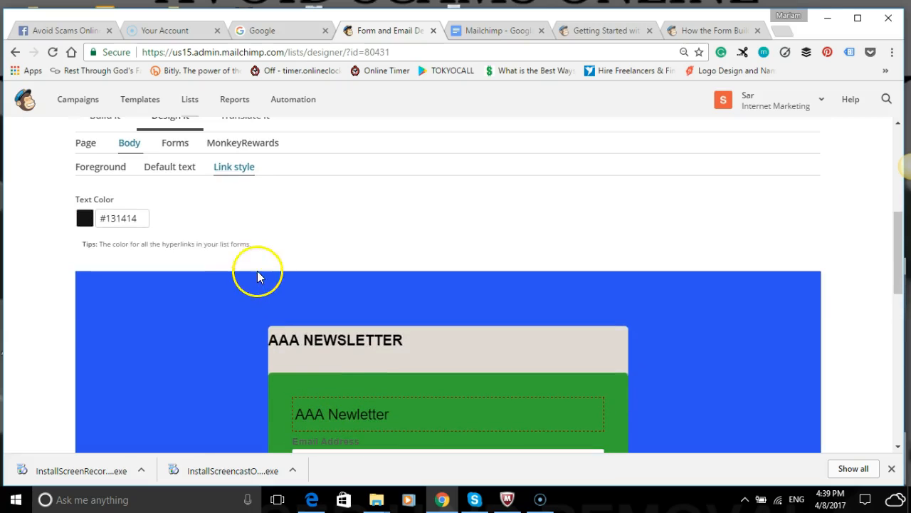
{"action": "left_click", "coordinate": [137, 217]}
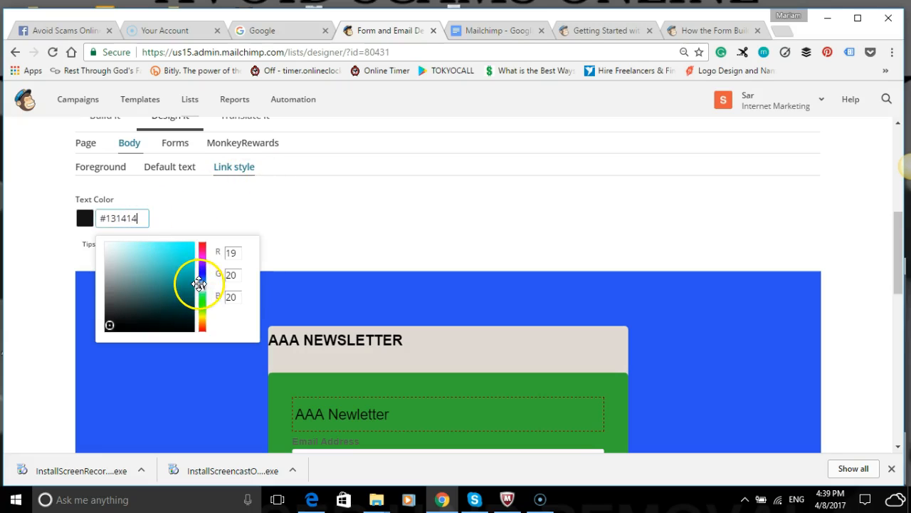
{"action": "mouse_move", "coordinate": [202, 286]}
{"action": "left_mouse_down"}
{"action": "mouse_move", "coordinate": [206, 261]}
{"action": "mouse_move", "coordinate": [203, 271]}
{"action": "left_mouse_up"}
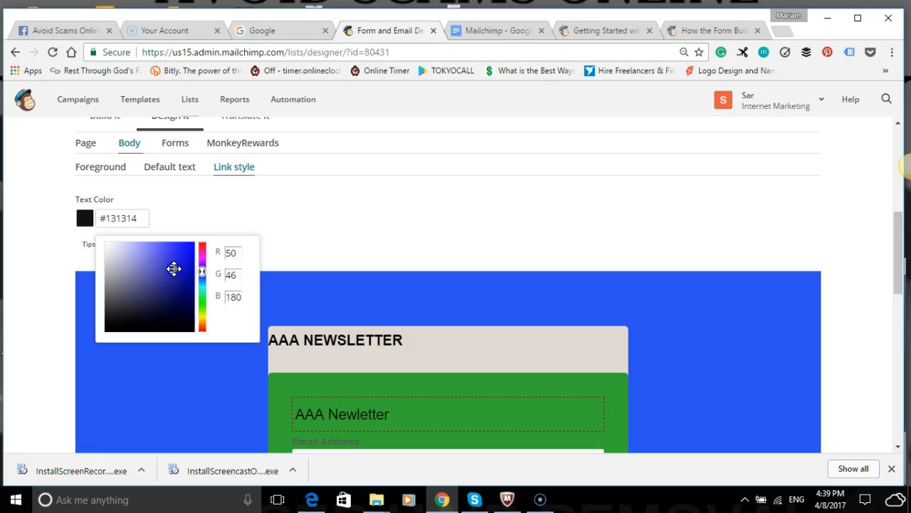
{"action": "left_click", "coordinate": [149, 283]}
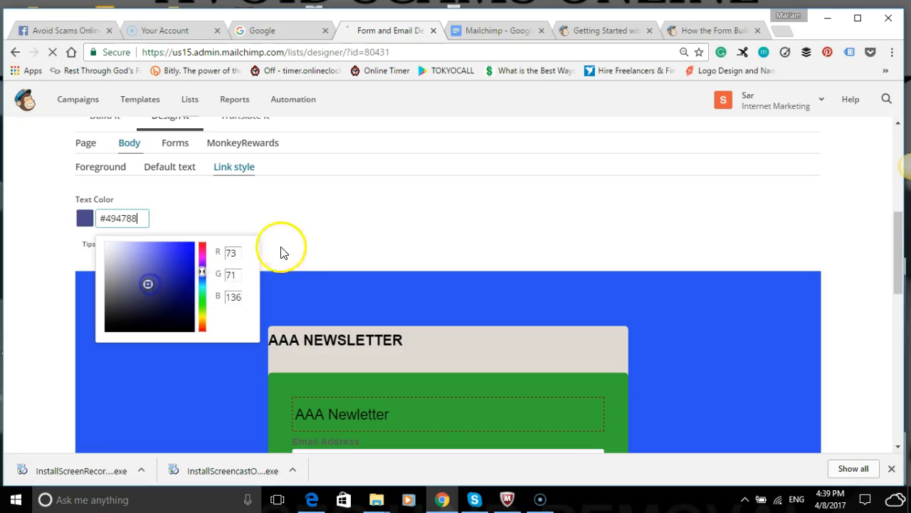
{"action": "left_click", "coordinate": [306, 249]}
{"action": "scroll", "coordinate": [354, 297], "scroll_direction": "down", "scroll_amount": 3}
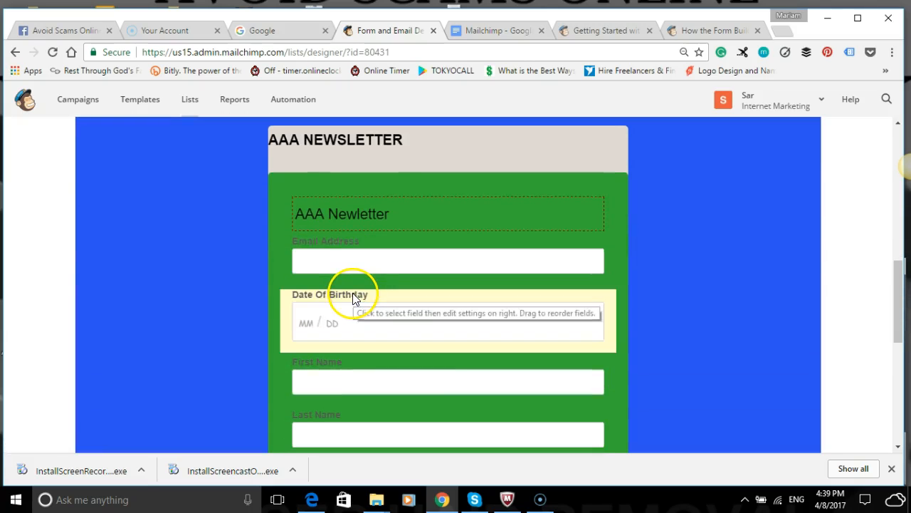
{"action": "scroll", "coordinate": [374, 235], "scroll_direction": "up", "scroll_amount": 1}
{"action": "scroll", "coordinate": [374, 235], "scroll_direction": "up", "scroll_amount": 3}
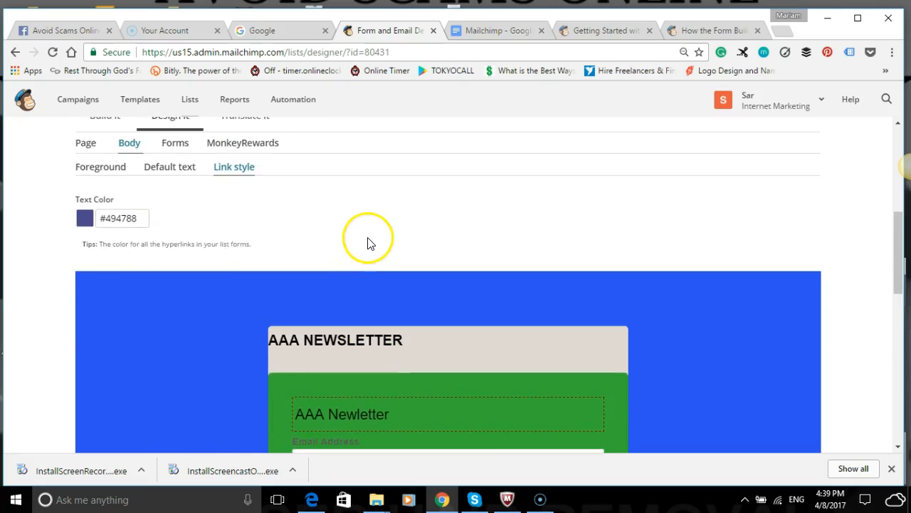
Step: Look through the whole signup form preview for the effect of the new hyperlink color
{"action": "scroll", "coordinate": [336, 244], "scroll_direction": "down", "scroll_amount": 1}
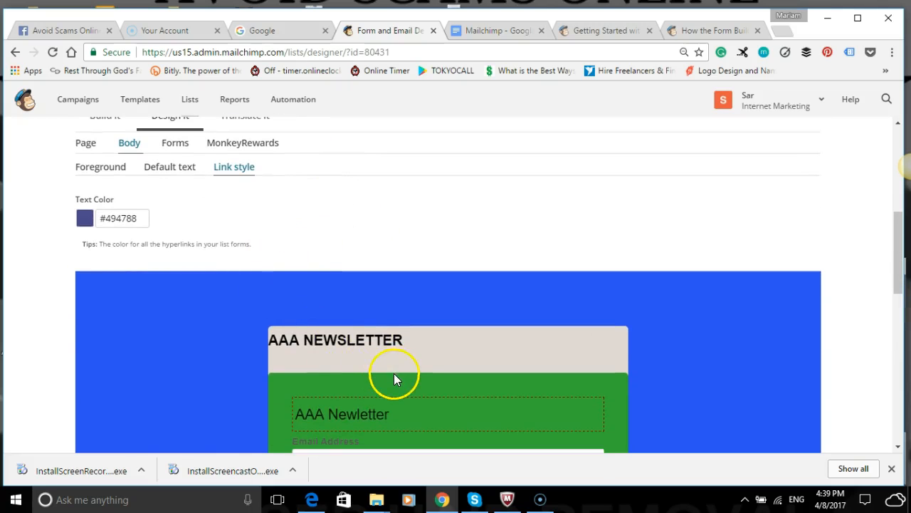
{"action": "scroll", "coordinate": [393, 373], "scroll_direction": "up", "scroll_amount": 2}
{"action": "scroll", "coordinate": [354, 346], "scroll_direction": "down", "scroll_amount": 7}
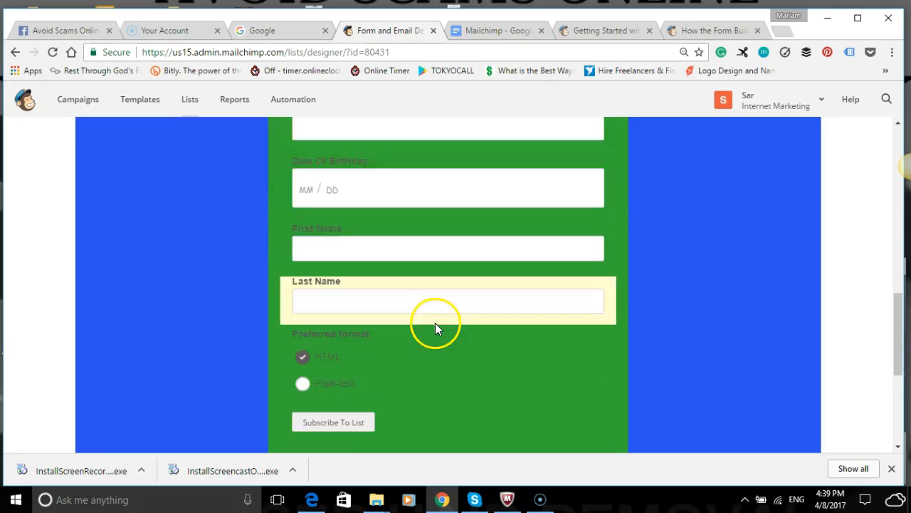
{"action": "scroll", "coordinate": [435, 323], "scroll_direction": "down", "scroll_amount": 4}
{"action": "scroll", "coordinate": [434, 326], "scroll_direction": "up", "scroll_amount": 15}
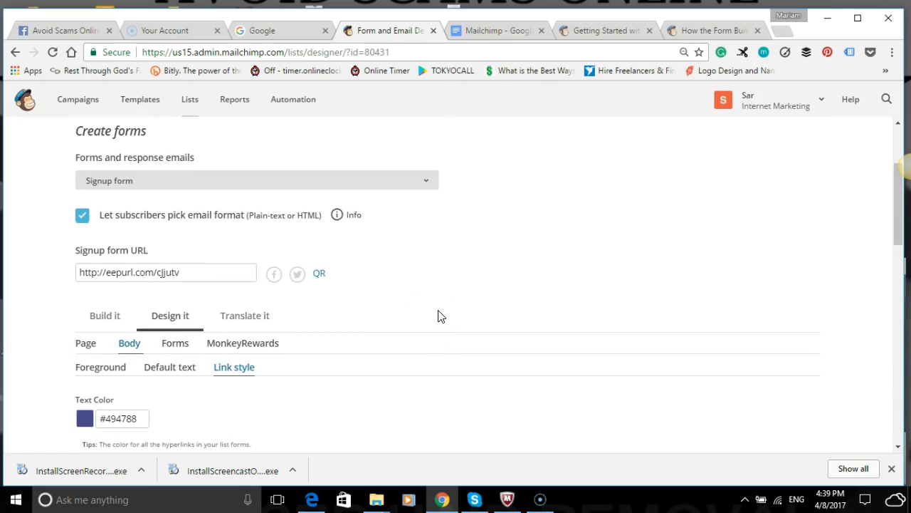
{"action": "scroll", "coordinate": [374, 357], "scroll_direction": "down", "scroll_amount": 5}
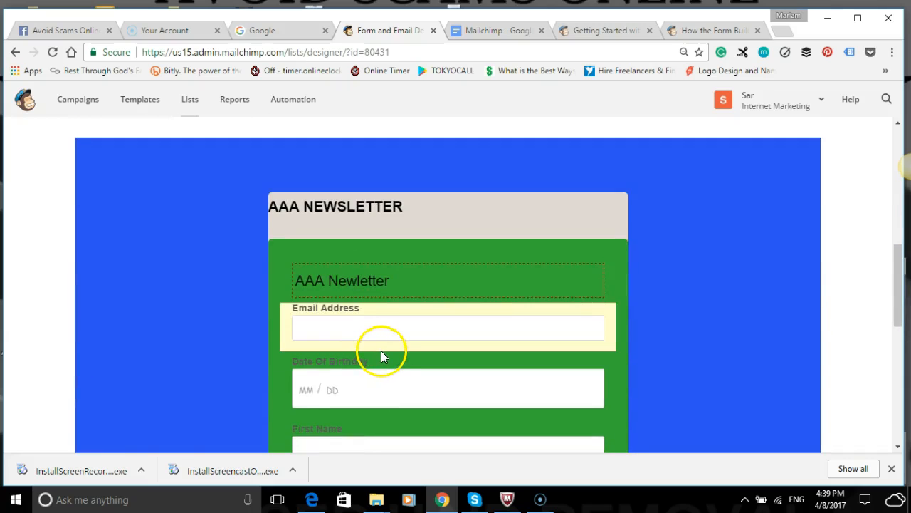
{"action": "scroll", "coordinate": [381, 351], "scroll_direction": "up", "scroll_amount": 3}
{"action": "scroll", "coordinate": [249, 220], "scroll_direction": "up", "scroll_amount": 1}
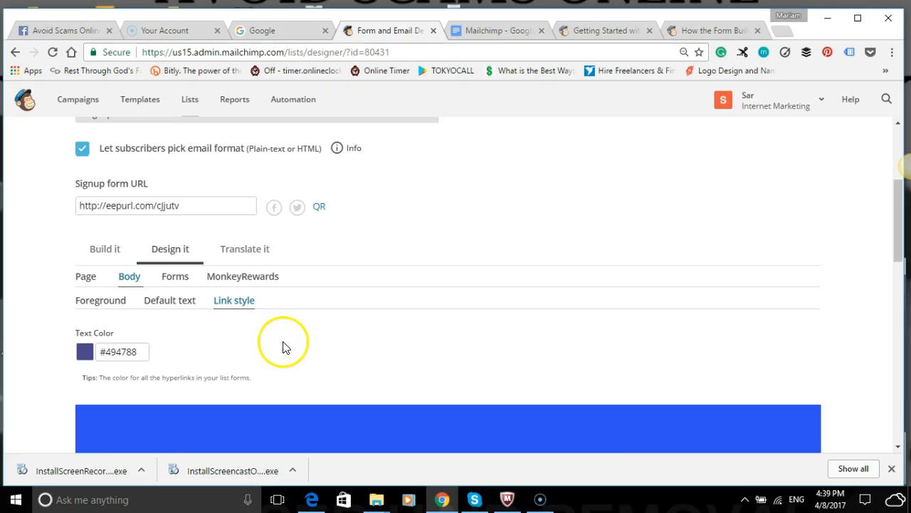
{"action": "scroll", "coordinate": [284, 347], "scroll_direction": "down", "scroll_amount": 1}
{"action": "scroll", "coordinate": [288, 344], "scroll_direction": "down", "scroll_amount": 10}
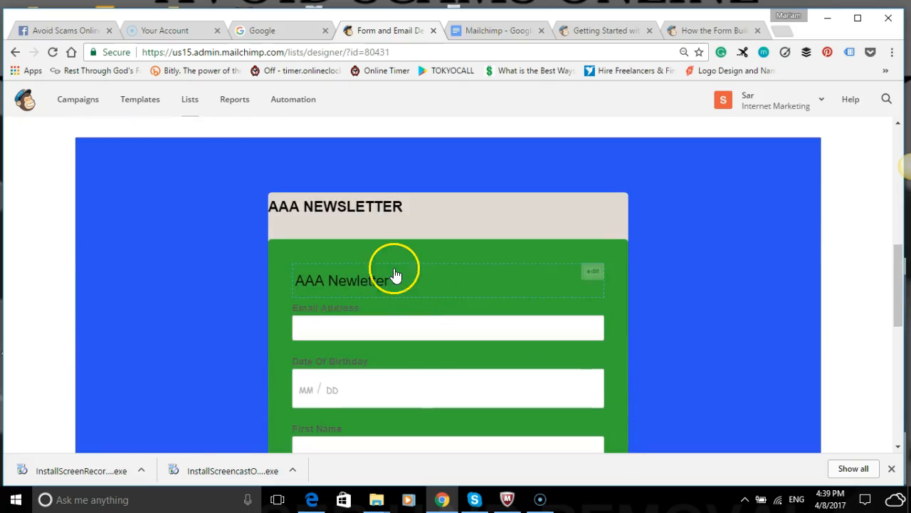
{"action": "scroll", "coordinate": [410, 318], "scroll_direction": "up", "scroll_amount": 10}
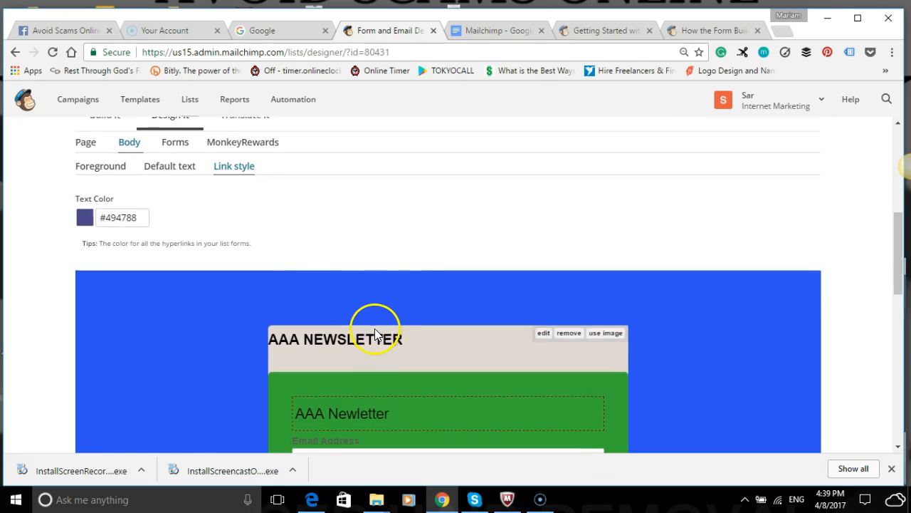
{"action": "scroll", "coordinate": [376, 326], "scroll_direction": "down", "scroll_amount": 3}
{"action": "scroll", "coordinate": [384, 275], "scroll_direction": "up", "scroll_amount": 3}
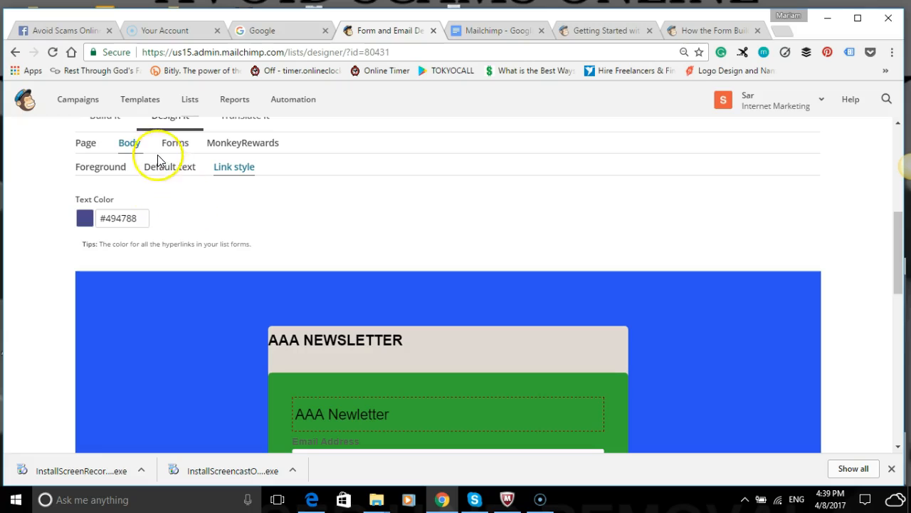
Step: Open the Forms button design settings and examine the Subscribe To List button in the form preview
{"action": "left_click", "coordinate": [176, 146]}
{"action": "scroll", "coordinate": [360, 275], "scroll_direction": "down", "scroll_amount": 7}
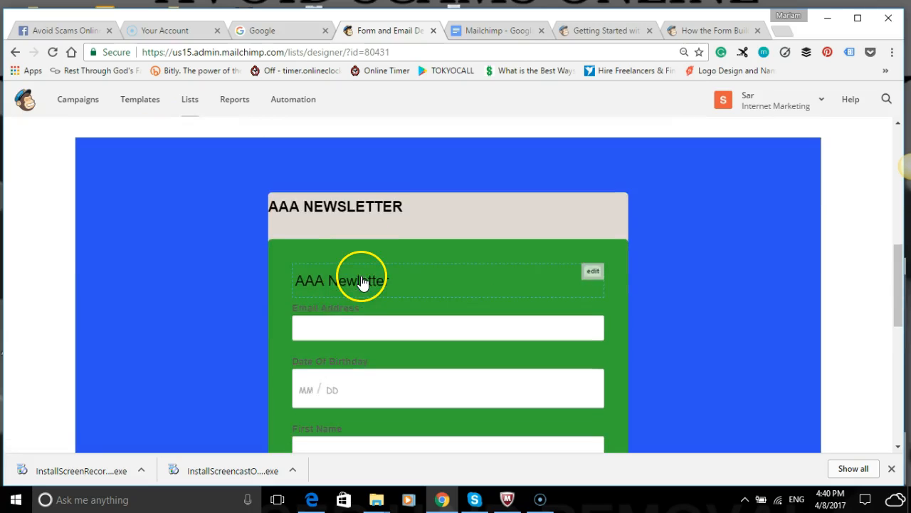
{"action": "scroll", "coordinate": [360, 275], "scroll_direction": "up", "scroll_amount": 7}
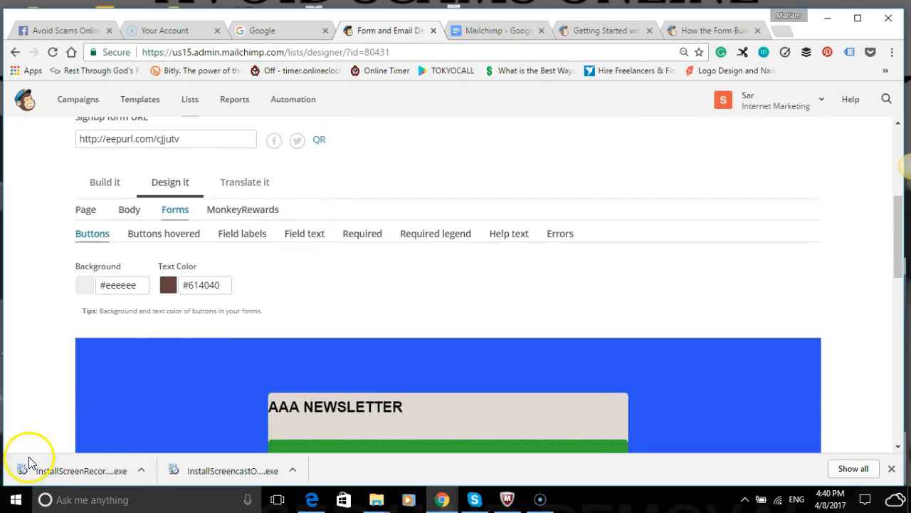
{"action": "scroll", "coordinate": [152, 319], "scroll_direction": "down", "scroll_amount": 6}
{"action": "scroll", "coordinate": [152, 319], "scroll_direction": "up", "scroll_amount": 7}
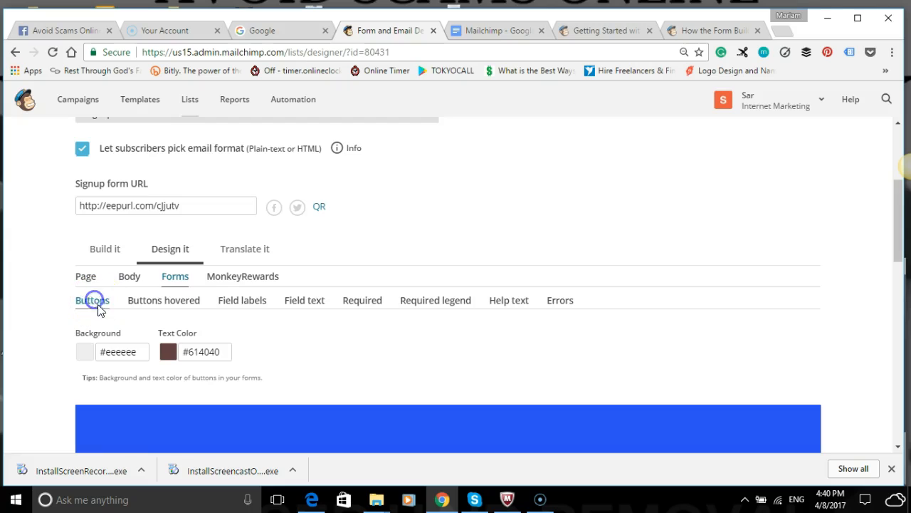
{"action": "scroll", "coordinate": [102, 322], "scroll_direction": "down", "scroll_amount": 8}
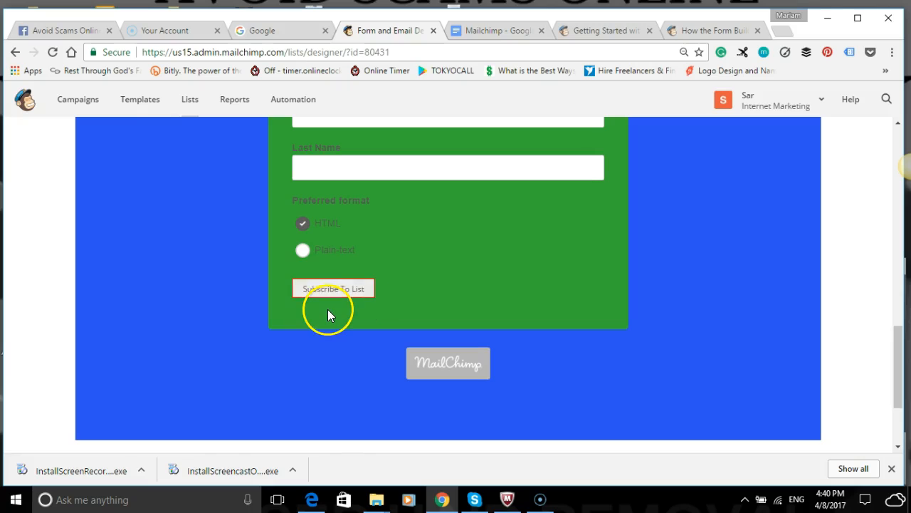
{"action": "scroll", "coordinate": [249, 279], "scroll_direction": "up", "scroll_amount": 3}
{"action": "scroll", "coordinate": [249, 279], "scroll_direction": "up", "scroll_amount": 4}
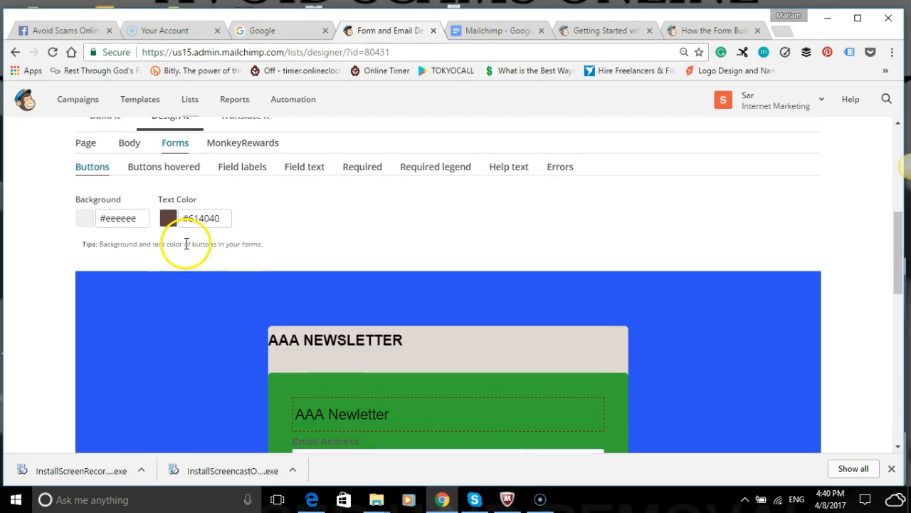
Step: Try a dusty pink #c49292 background on the form's buttons and check it in the preview
{"action": "left_click", "coordinate": [125, 223]}
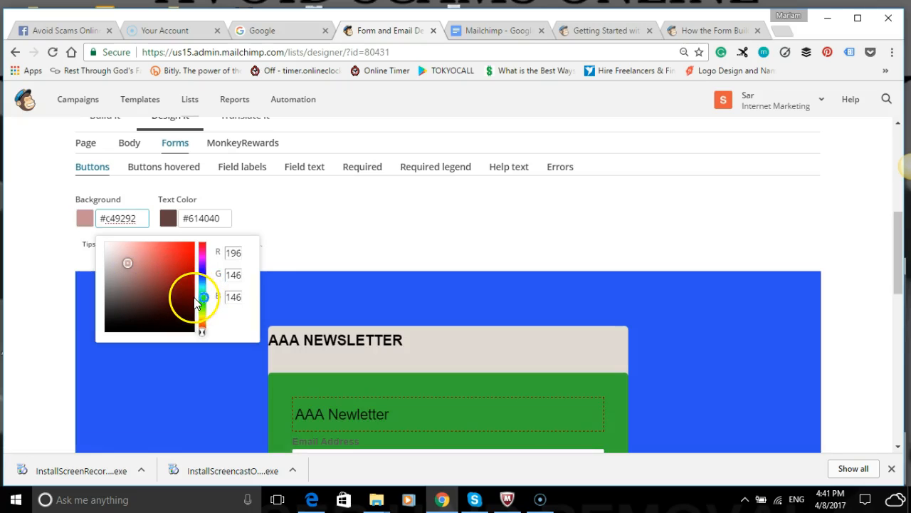
{"action": "left_click", "coordinate": [349, 232]}
{"action": "scroll", "coordinate": [327, 342], "scroll_direction": "down", "scroll_amount": 7}
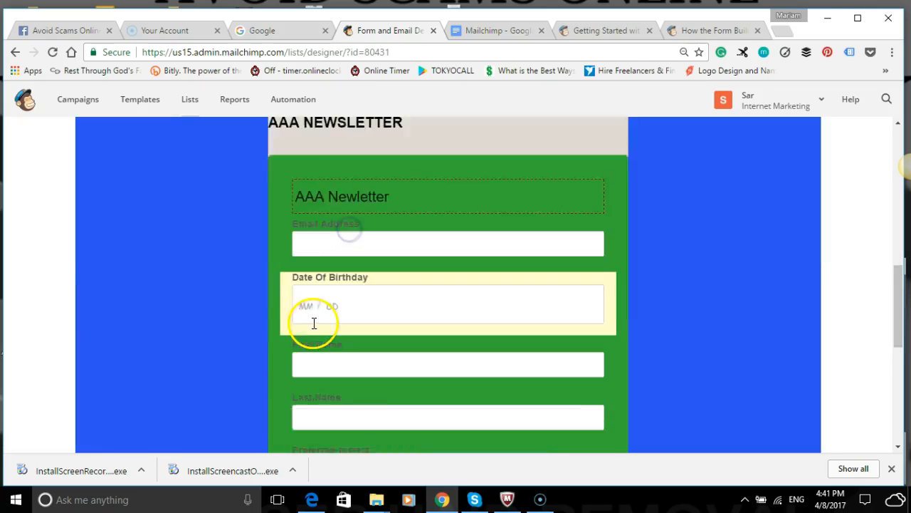
{"action": "scroll", "coordinate": [343, 306], "scroll_direction": "up", "scroll_amount": 8}
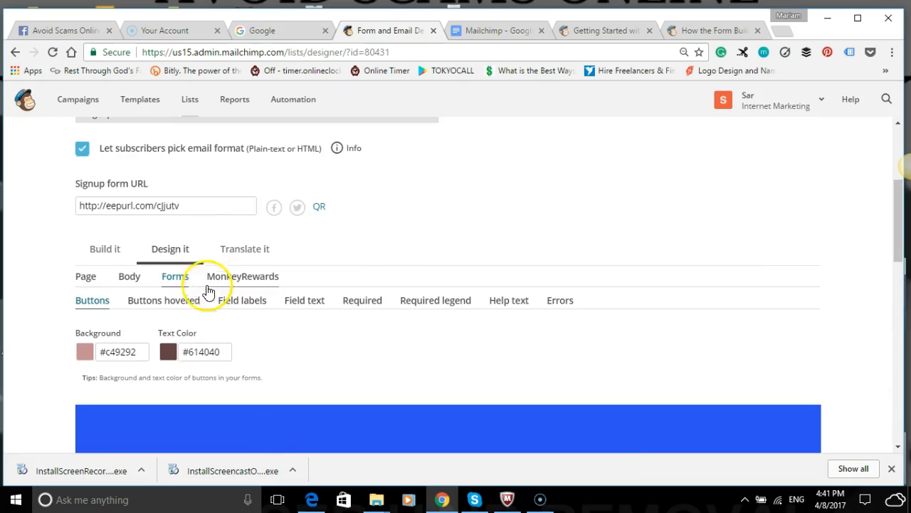
Step: Set the form buttons' background color to green #149739 and check the Subscribe To List button in the preview
{"action": "left_click", "coordinate": [133, 353]}
{"action": "scroll", "coordinate": [191, 384], "scroll_direction": "down", "scroll_amount": 1}
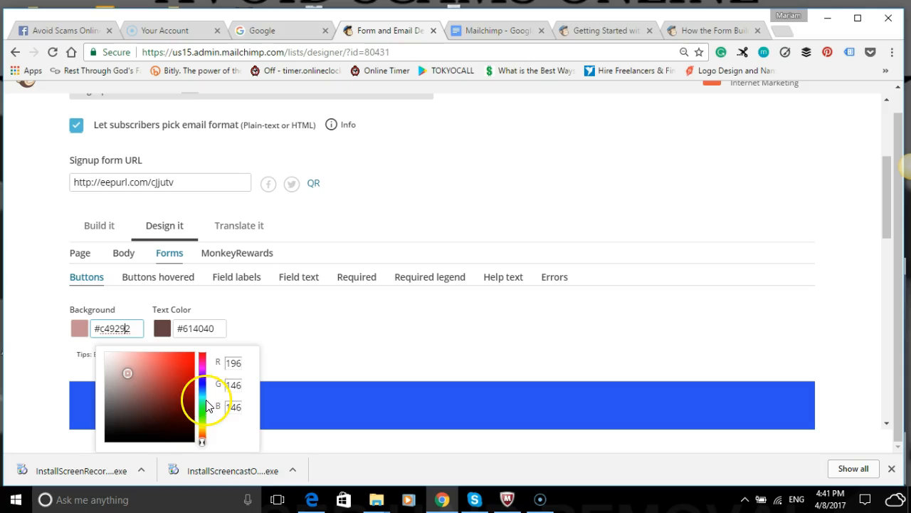
{"action": "left_click", "coordinate": [202, 410]}
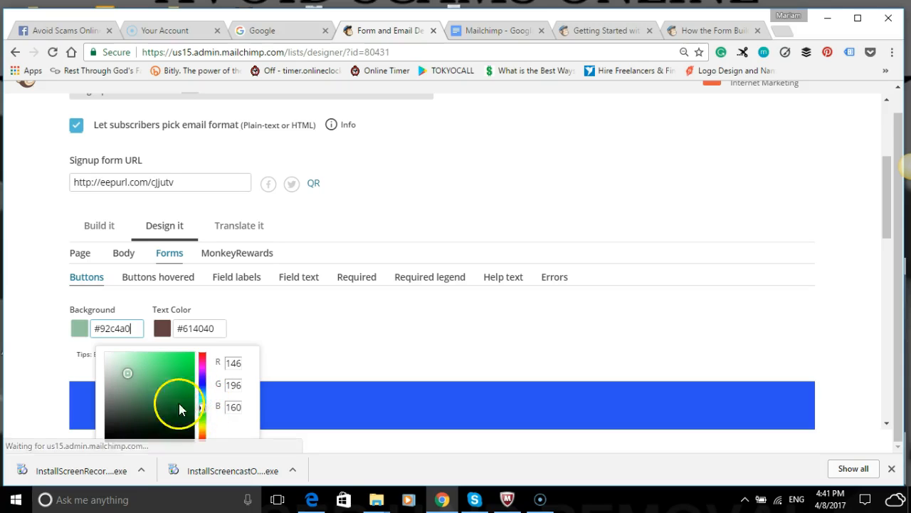
{"action": "left_click_drag", "start_coordinate": [131, 375], "coordinate": [178, 380]}
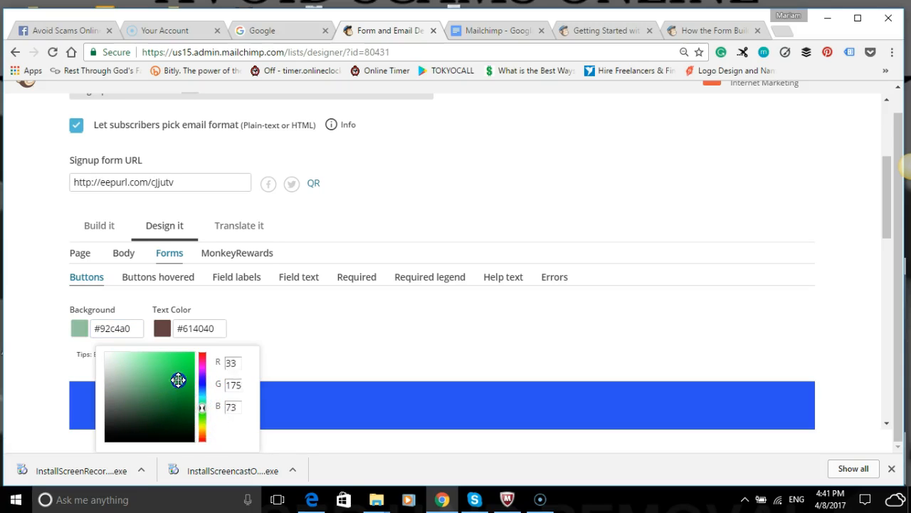
{"action": "scroll", "coordinate": [291, 345], "scroll_direction": "down", "scroll_amount": 7}
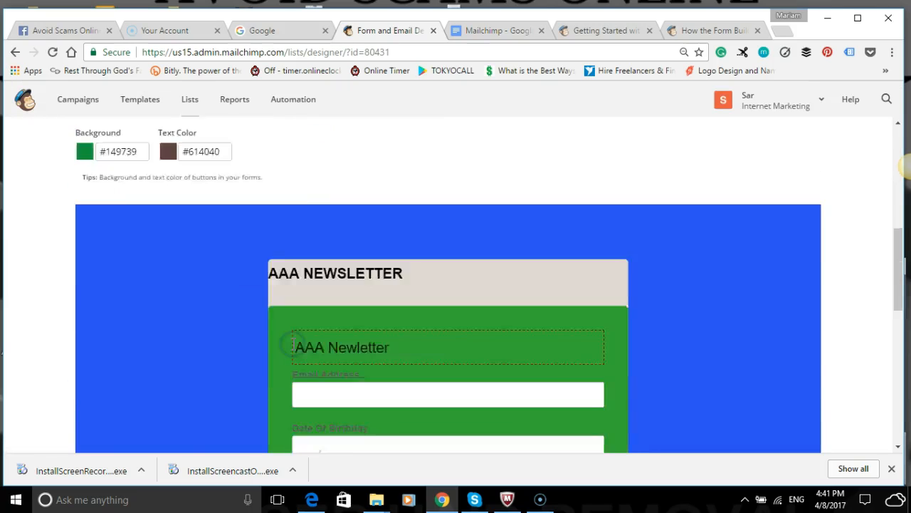
{"action": "scroll", "coordinate": [305, 353], "scroll_direction": "down", "scroll_amount": 2}
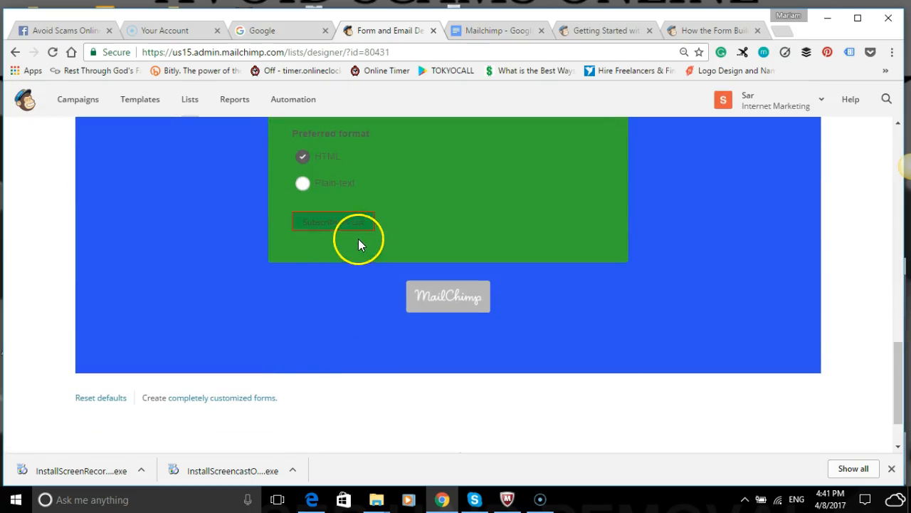
{"action": "scroll", "coordinate": [247, 218], "scroll_direction": "up", "scroll_amount": 3}
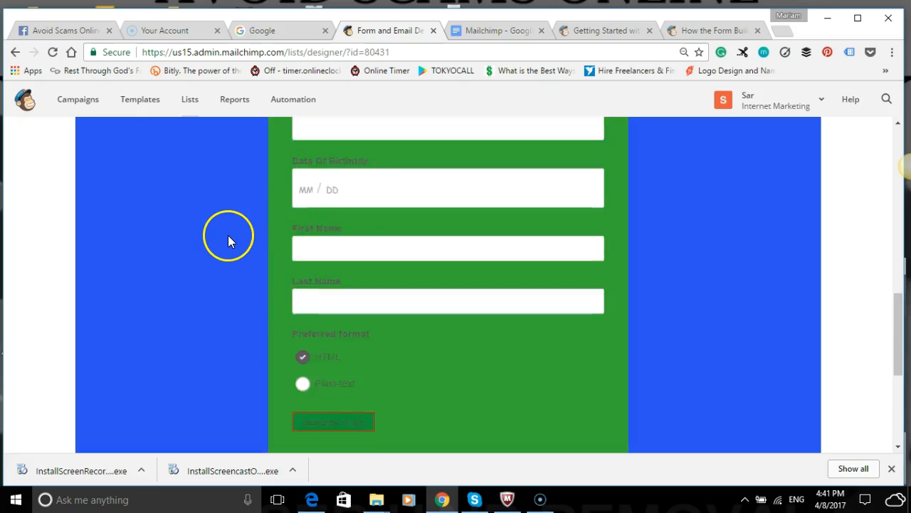
{"action": "scroll", "coordinate": [214, 243], "scroll_direction": "up", "scroll_amount": 5}
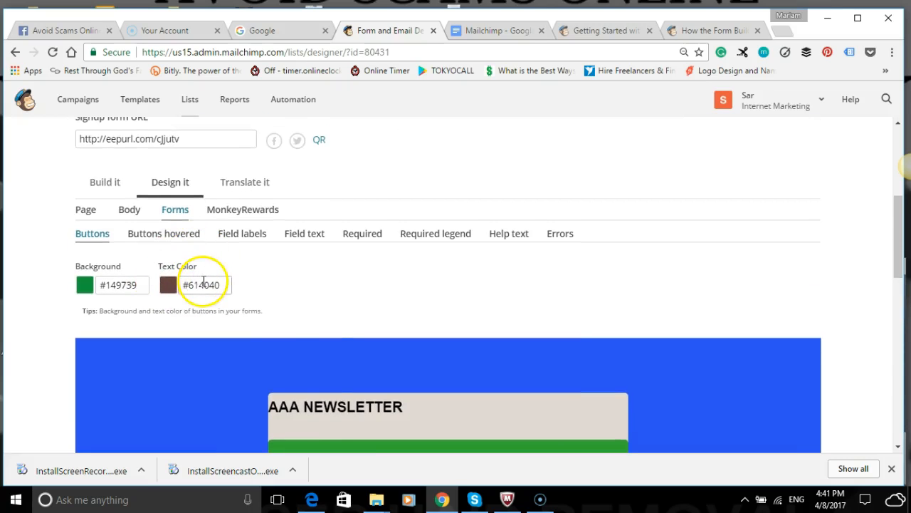
Step: Set the form buttons' text color to near-black #141313 and check the Subscribe To List button in the preview
{"action": "left_click", "coordinate": [201, 284]}
{"action": "left_click_drag", "start_coordinate": [207, 375], "coordinate": [197, 391]}
{"action": "left_click", "coordinate": [417, 330]}
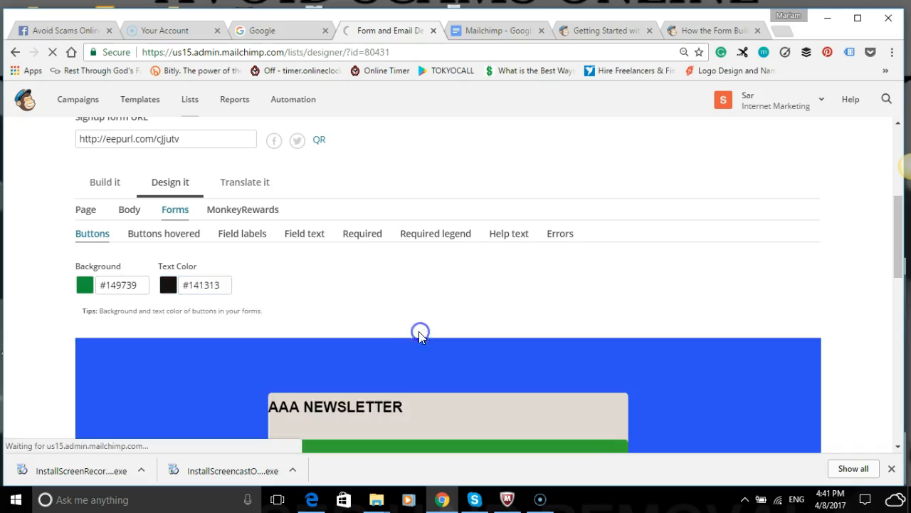
{"action": "scroll", "coordinate": [390, 340], "scroll_direction": "down", "scroll_amount": 7}
{"action": "scroll", "coordinate": [390, 340], "scroll_direction": "down", "scroll_amount": 1}
{"action": "left_click", "coordinate": [367, 351]}
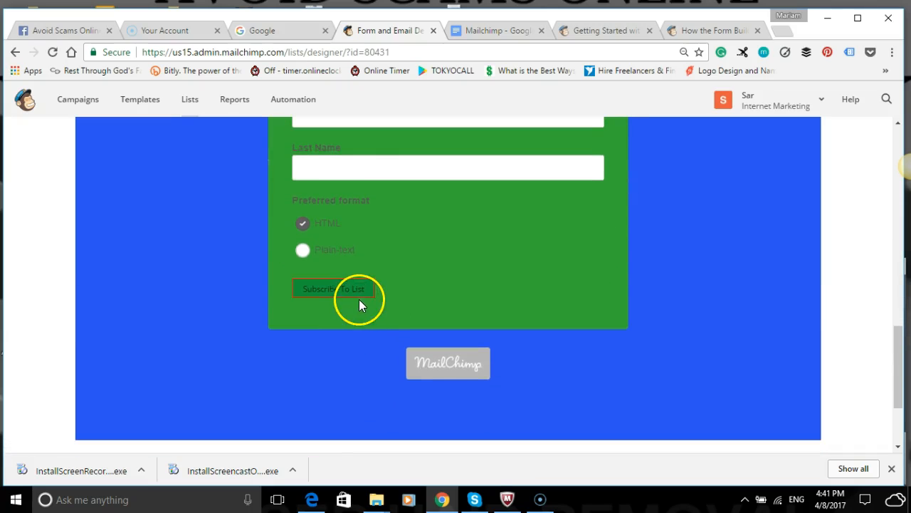
Step: Open the Buttons hovered design settings and examine the hover appearance of the Subscribe To List button in the preview
{"action": "scroll", "coordinate": [365, 297], "scroll_direction": "up", "scroll_amount": 8}
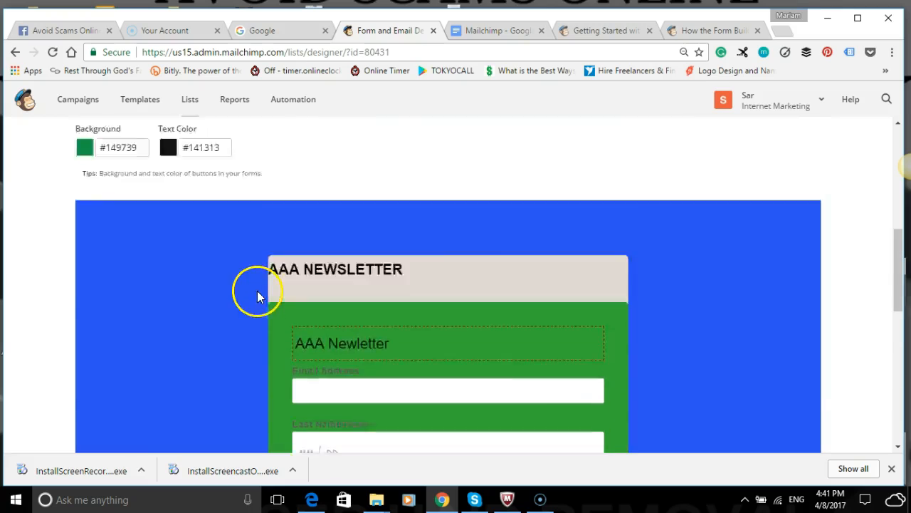
{"action": "left_click", "coordinate": [171, 305]}
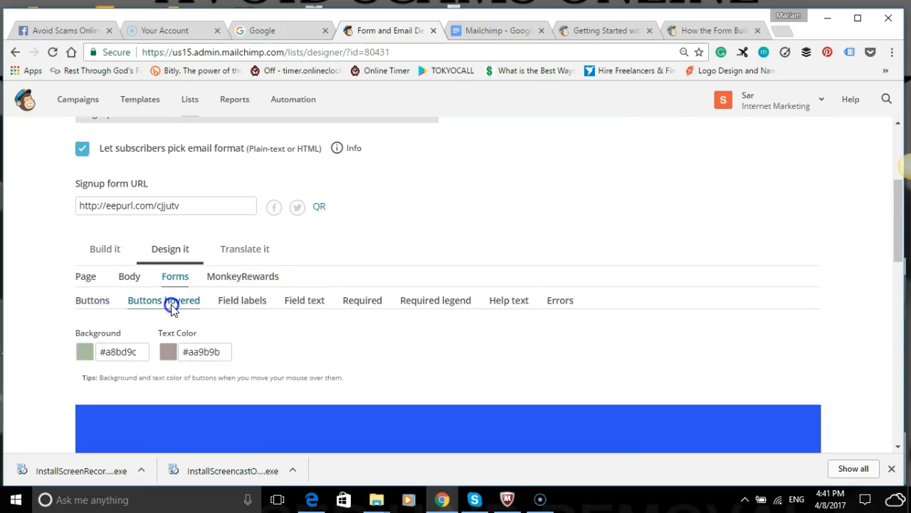
{"action": "left_click", "coordinate": [124, 352]}
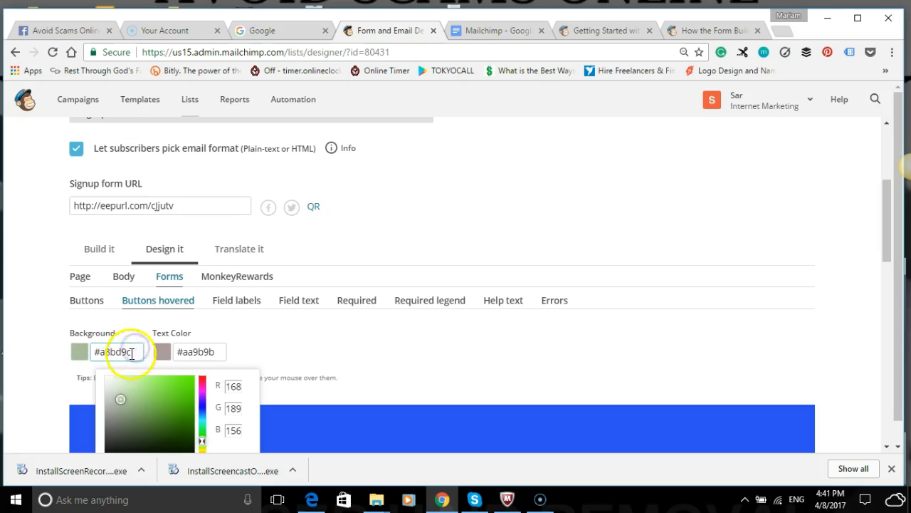
{"action": "scroll", "coordinate": [171, 354], "scroll_direction": "down", "scroll_amount": 5}
{"action": "scroll", "coordinate": [292, 368], "scroll_direction": "down", "scroll_amount": 4}
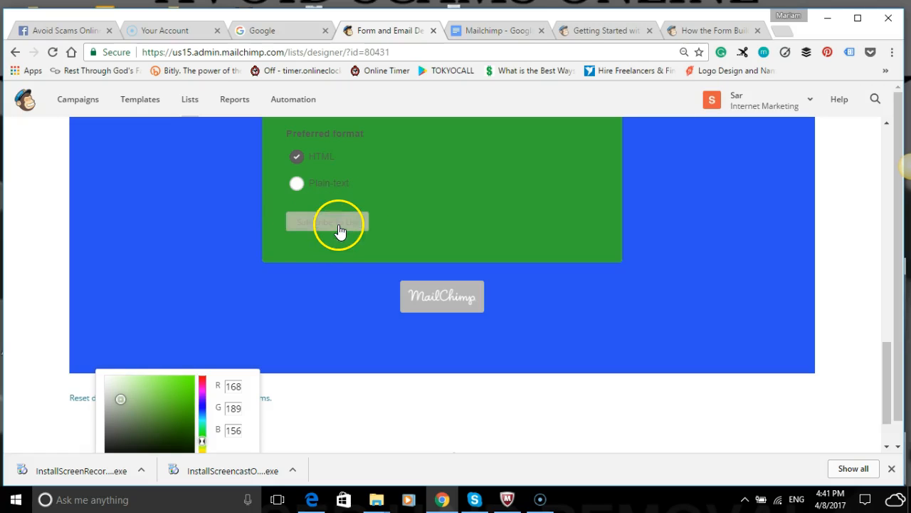
{"action": "scroll", "coordinate": [212, 250], "scroll_direction": "up", "scroll_amount": 8}
{"action": "scroll", "coordinate": [185, 269], "scroll_direction": "up", "scroll_amount": 4}
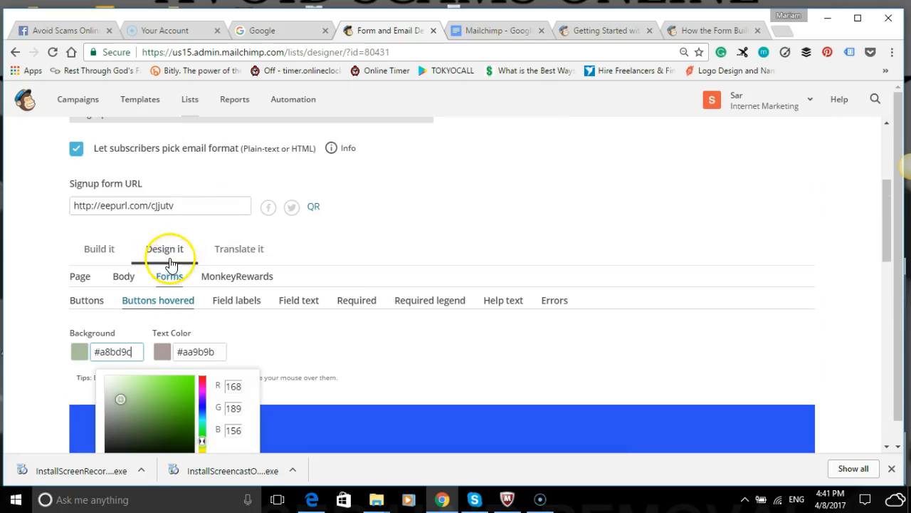
Step: Try a muted pink #be92a7 background for the hovered buttons
{"action": "scroll", "coordinate": [128, 285], "scroll_direction": "down", "scroll_amount": 2}
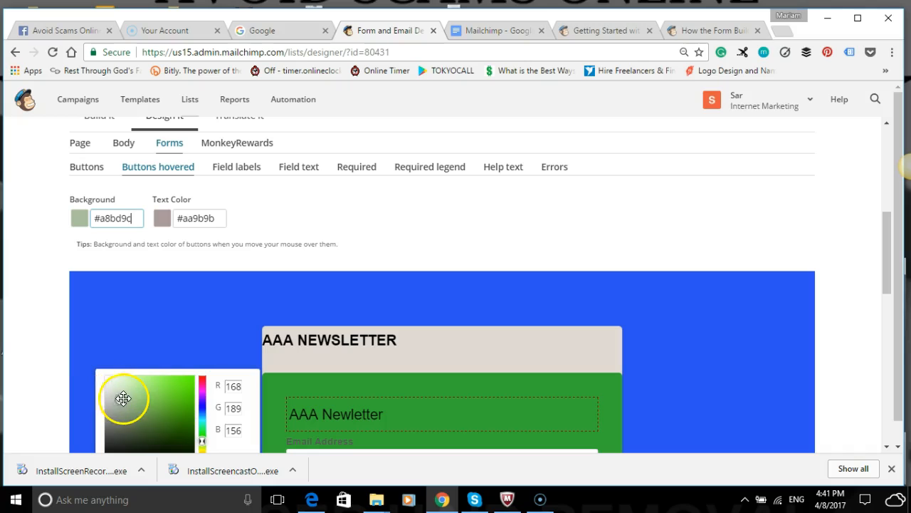
{"action": "scroll", "coordinate": [203, 383], "scroll_direction": "down", "scroll_amount": 1}
{"action": "left_click", "coordinate": [203, 377]}
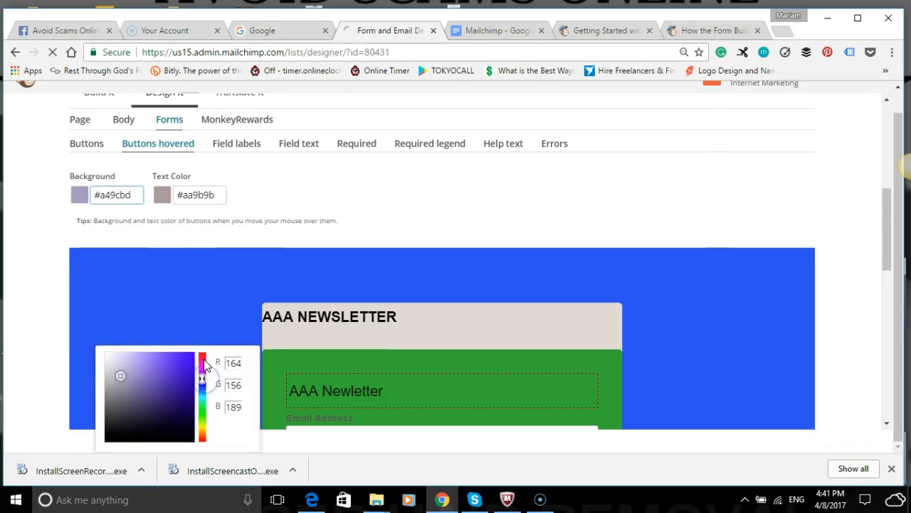
{"action": "left_click", "coordinate": [205, 360]}
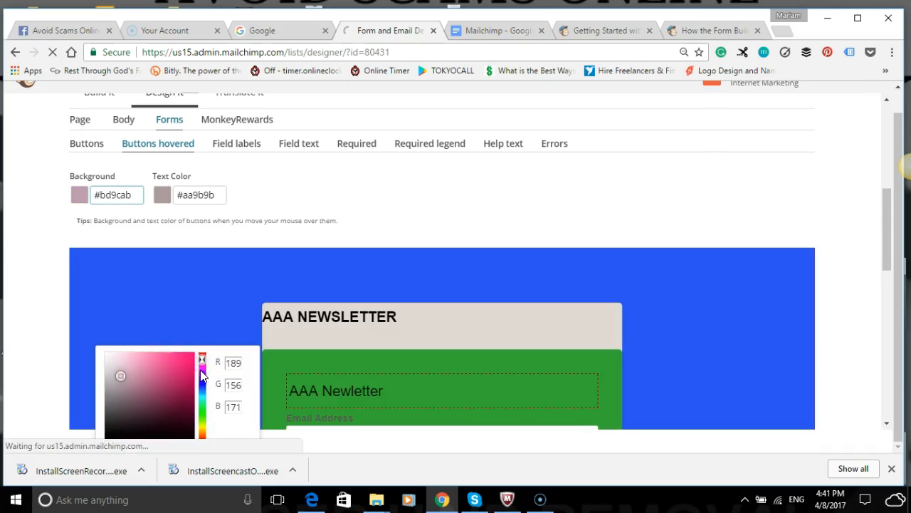
{"action": "left_click", "coordinate": [121, 378]}
{"action": "scroll", "coordinate": [179, 369], "scroll_direction": "up", "scroll_amount": 1}
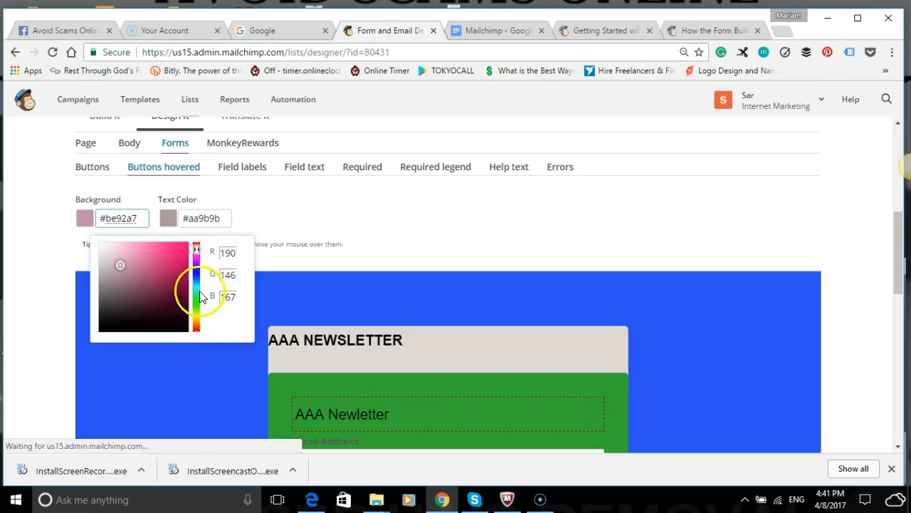
Step: Set the hovered buttons' background to orange #ce4f15 and check the Subscribe To List button's hover appearance in the preview
{"action": "left_click_drag", "start_coordinate": [194, 248], "coordinate": [195, 328]}
{"action": "left_click", "coordinate": [160, 255]}
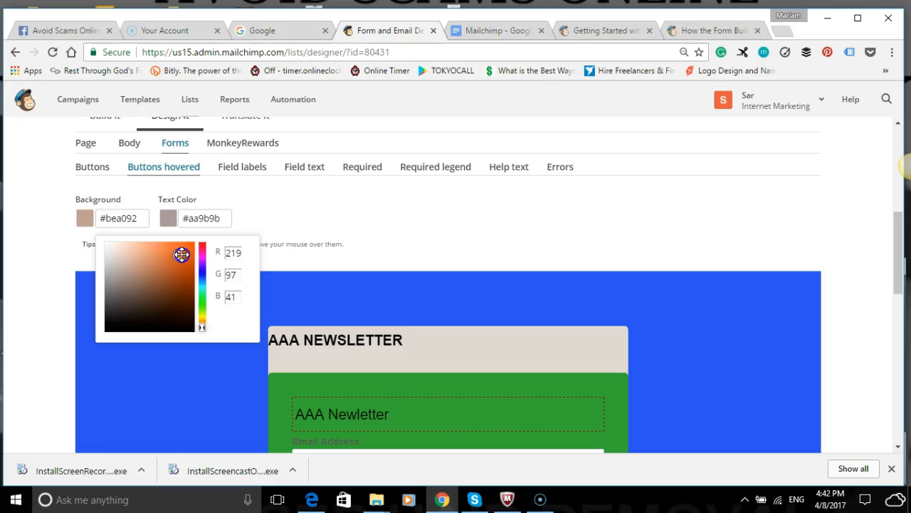
{"action": "left_click", "coordinate": [323, 198]}
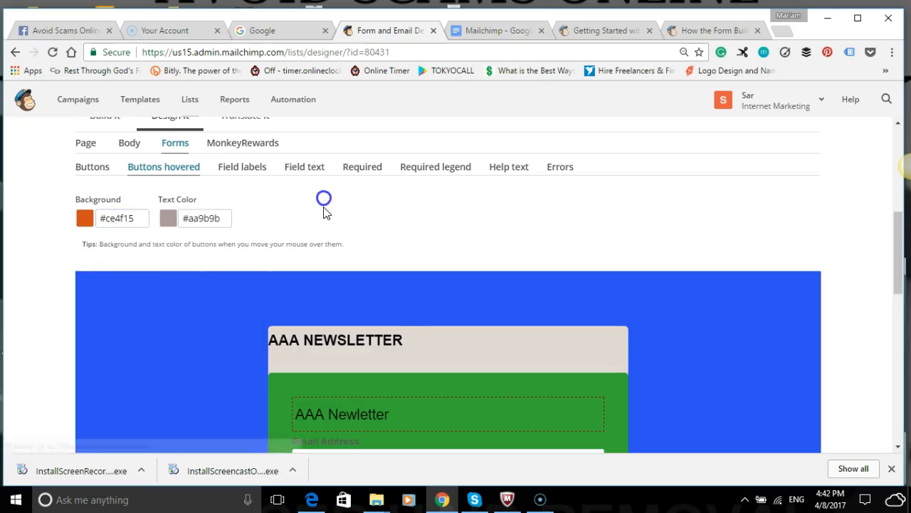
{"action": "scroll", "coordinate": [377, 342], "scroll_direction": "down", "scroll_amount": 7}
{"action": "scroll", "coordinate": [354, 347], "scroll_direction": "down", "scroll_amount": 1}
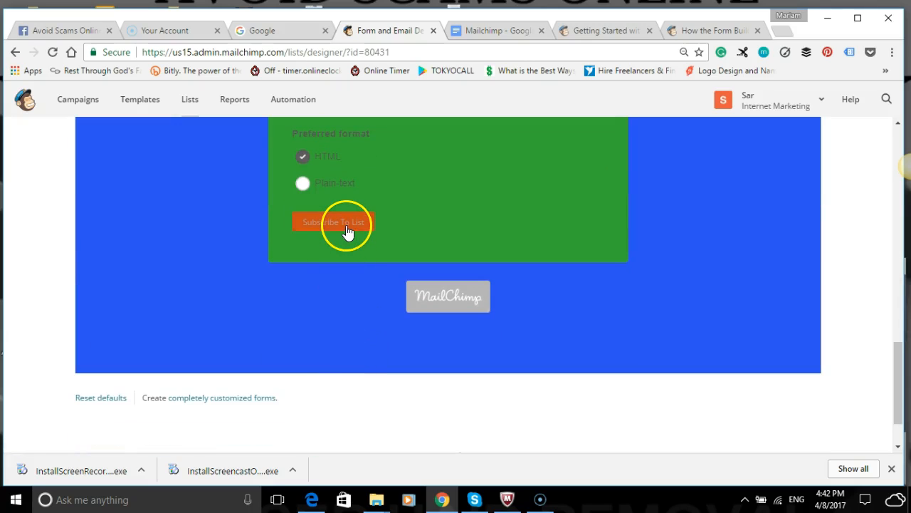
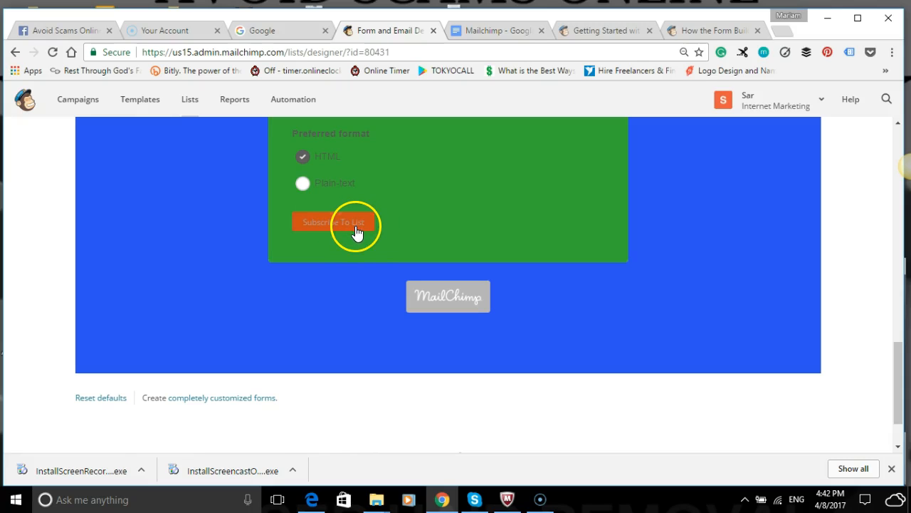
Step: Set the hovered buttons' text color to near-black #181616 and check it on the Subscribe To List button in the preview
{"action": "scroll", "coordinate": [366, 225], "scroll_direction": "up", "scroll_amount": 10}
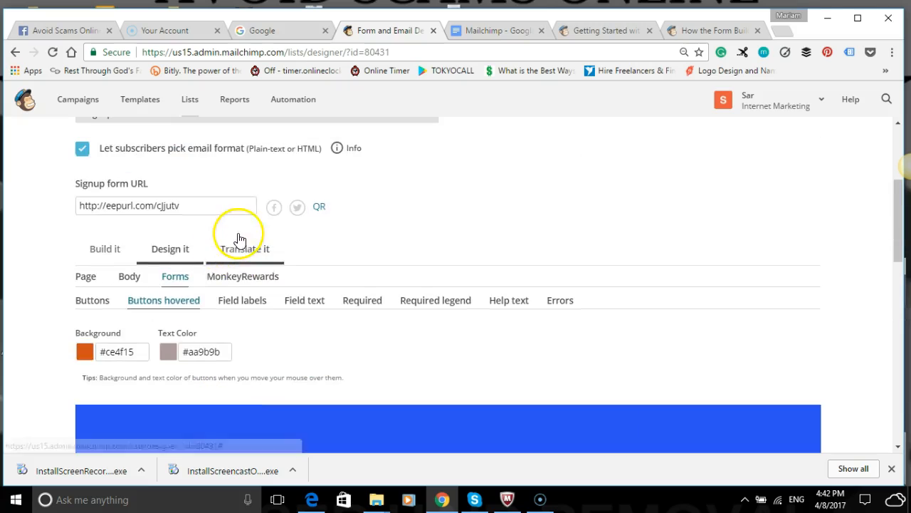
{"action": "left_click", "coordinate": [205, 354]}
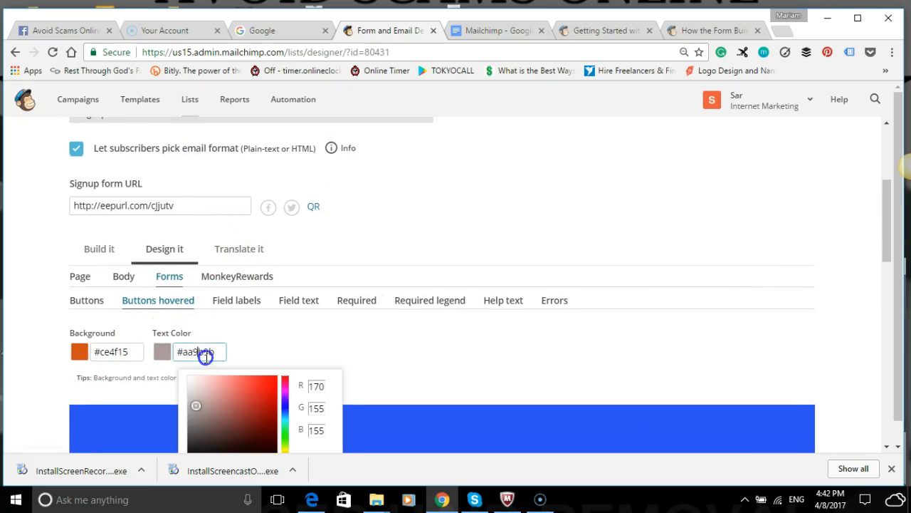
{"action": "left_click", "coordinate": [163, 350]}
{"action": "left_click", "coordinate": [218, 351]}
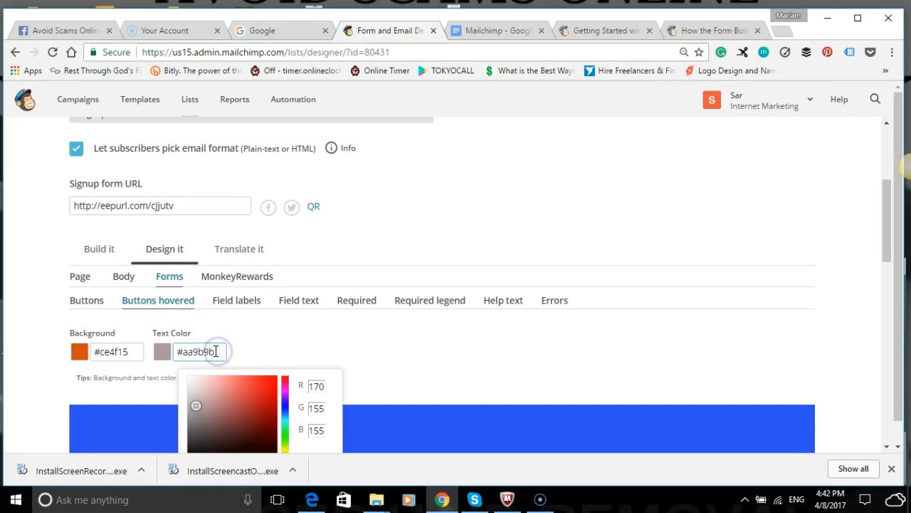
{"action": "scroll", "coordinate": [243, 390], "scroll_direction": "down", "scroll_amount": 1}
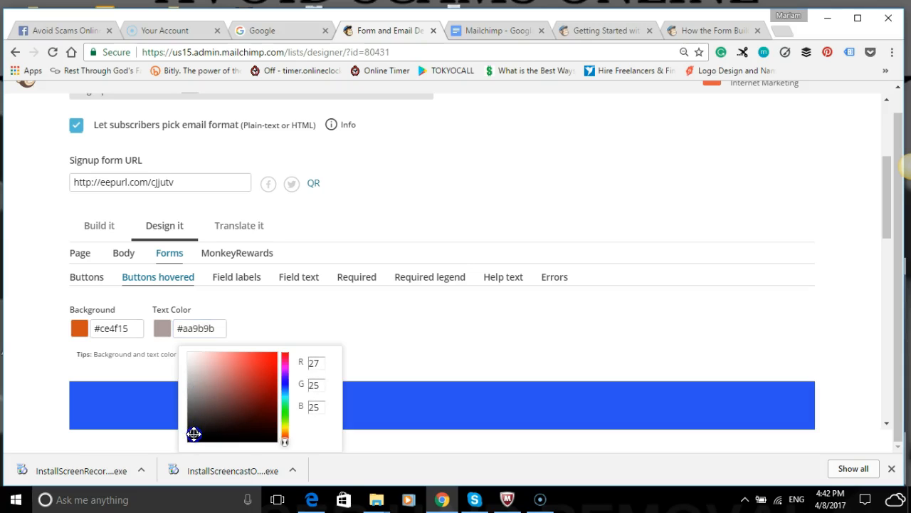
{"action": "left_click", "coordinate": [386, 325]}
{"action": "scroll", "coordinate": [326, 350], "scroll_direction": "down", "scroll_amount": 10}
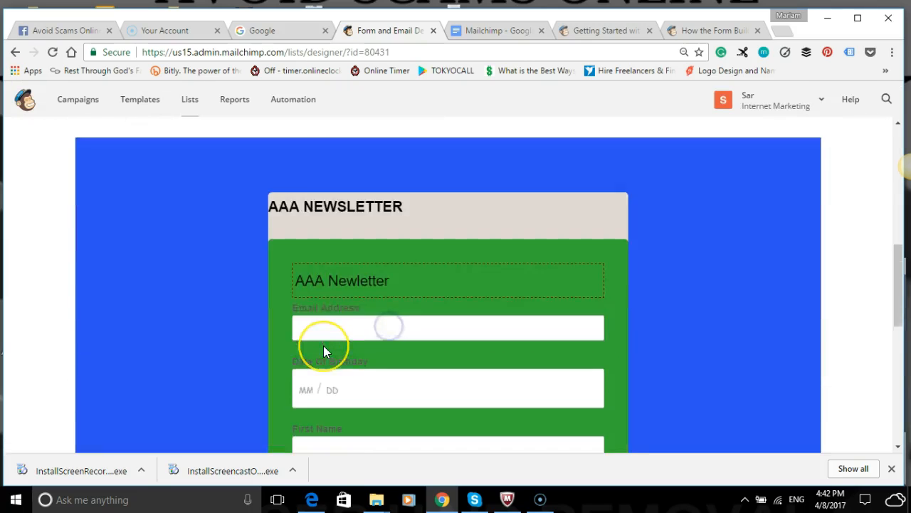
{"action": "scroll", "coordinate": [325, 339], "scroll_direction": "down", "scroll_amount": 2}
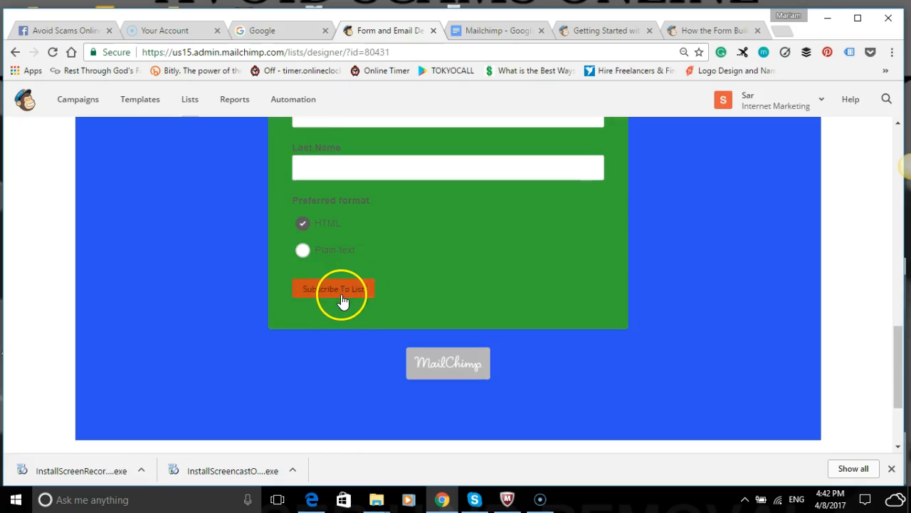
Step: Open the Field labels design settings and examine which labels they affect throughout the form preview
{"action": "scroll", "coordinate": [276, 308], "scroll_direction": "up", "scroll_amount": 10}
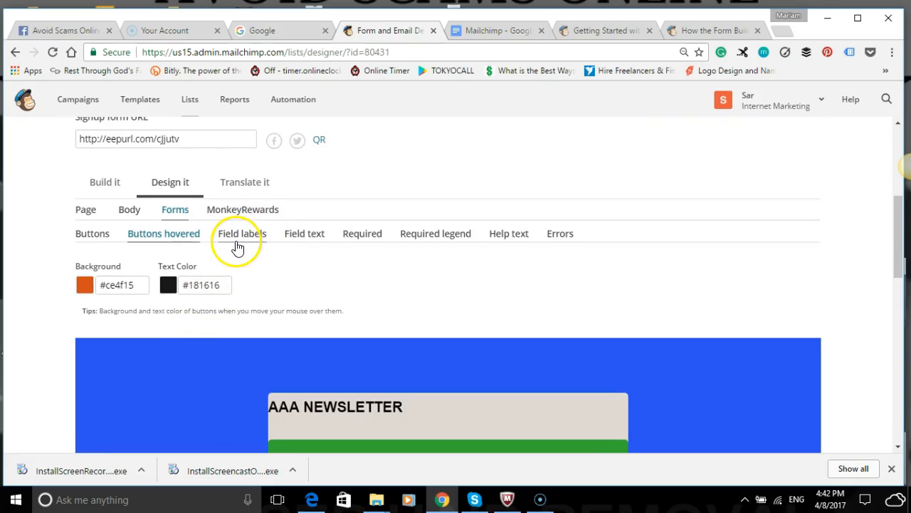
{"action": "left_click", "coordinate": [242, 236]}
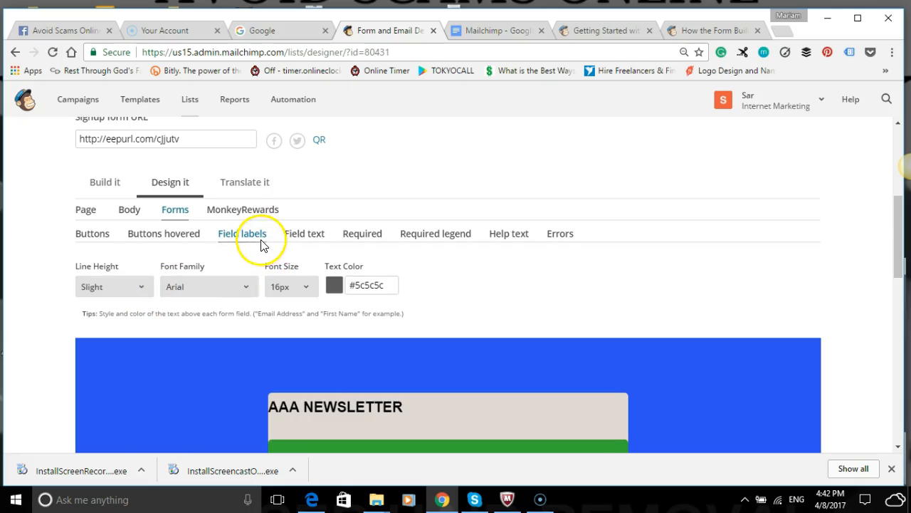
{"action": "scroll", "coordinate": [285, 272], "scroll_direction": "down", "scroll_amount": 3}
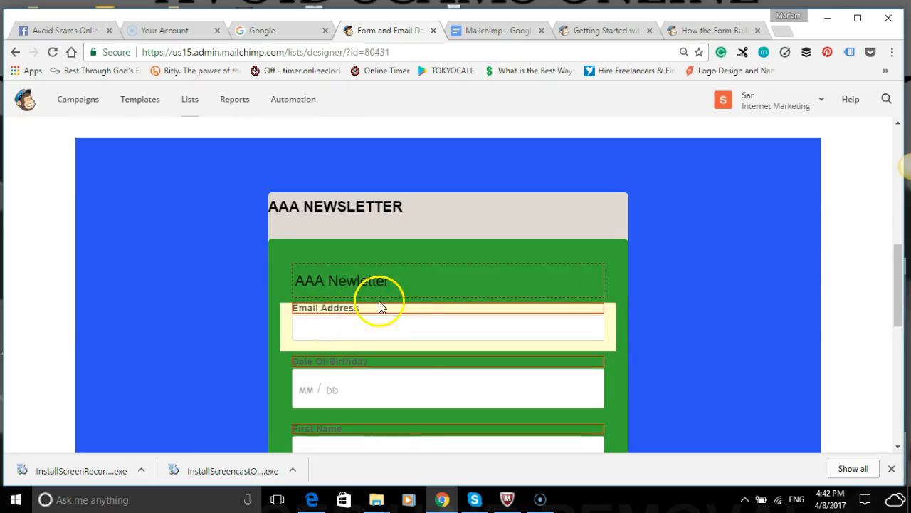
{"action": "scroll", "coordinate": [388, 324], "scroll_direction": "down", "scroll_amount": 2}
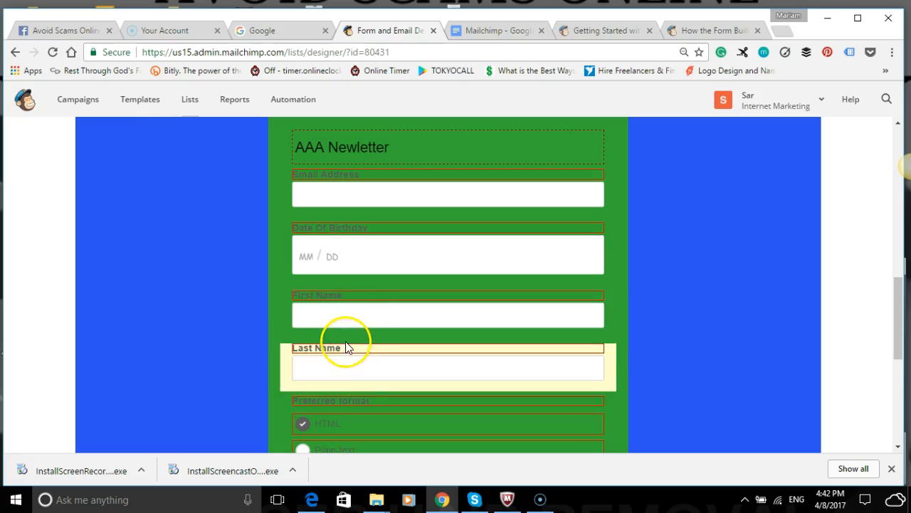
{"action": "scroll", "coordinate": [359, 307], "scroll_direction": "up", "scroll_amount": 1}
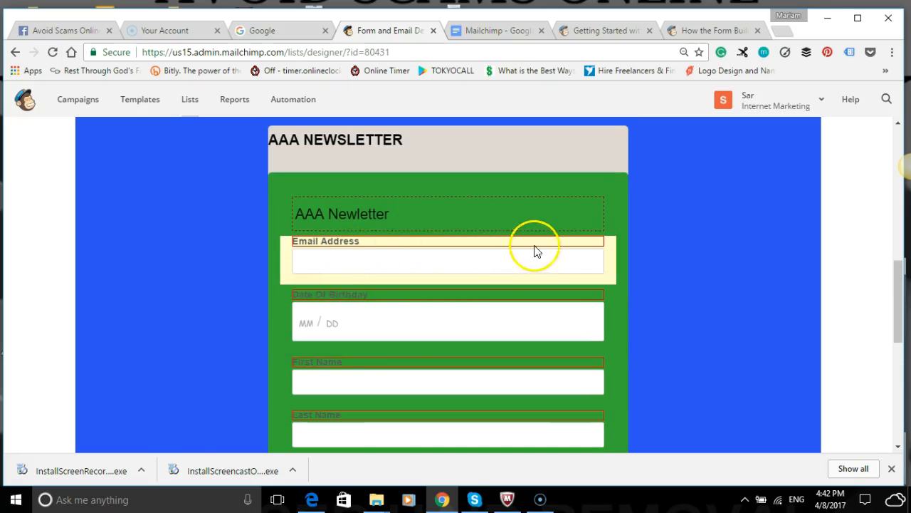
{"action": "scroll", "coordinate": [404, 300], "scroll_direction": "down", "scroll_amount": 2}
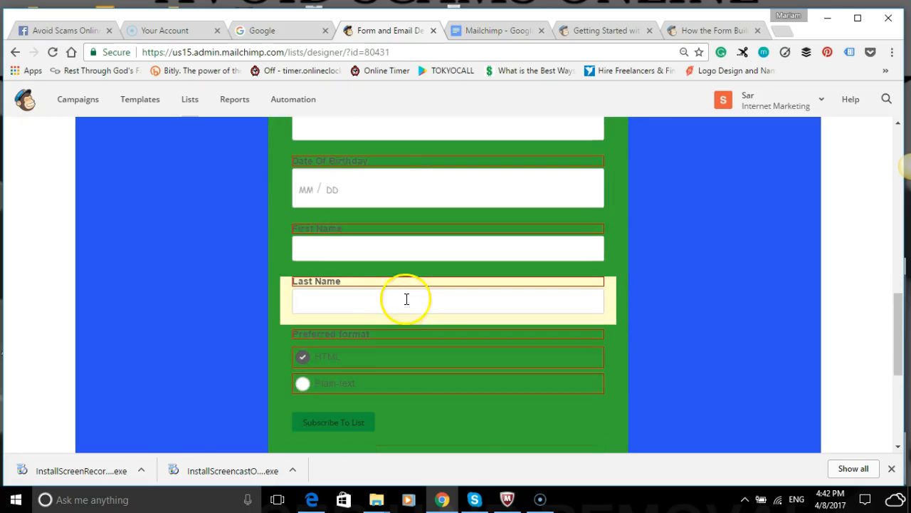
{"action": "scroll", "coordinate": [398, 312], "scroll_direction": "down", "scroll_amount": 1}
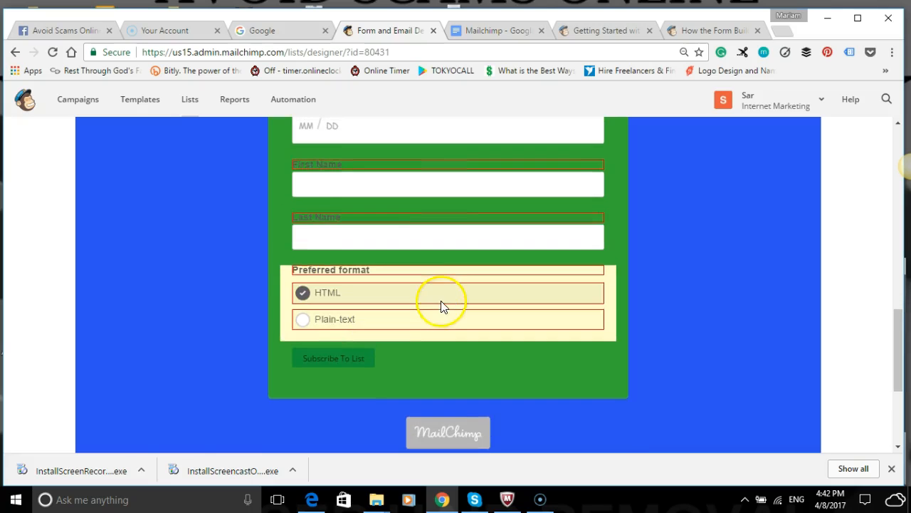
Step: Try a Double Space line height on the field labels and check the label spacing in the preview
{"action": "scroll", "coordinate": [427, 299], "scroll_direction": "up", "scroll_amount": 6}
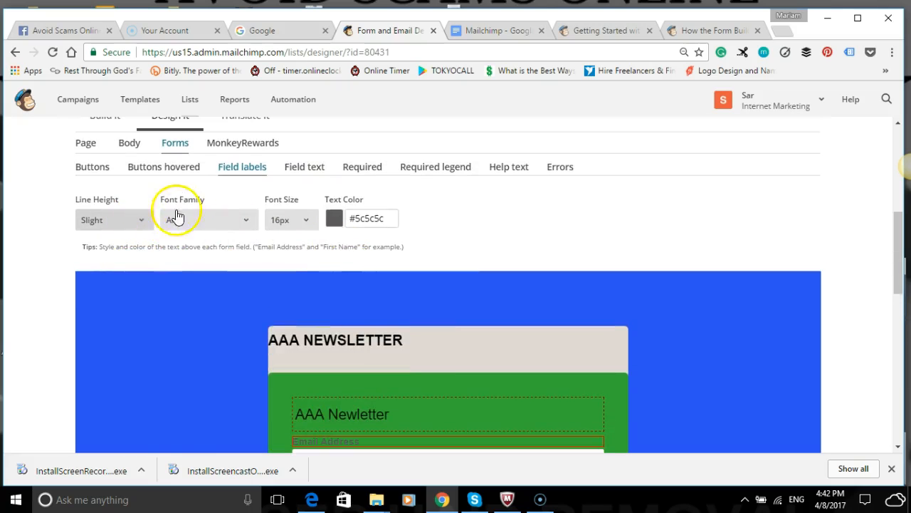
{"action": "left_click", "coordinate": [141, 221]}
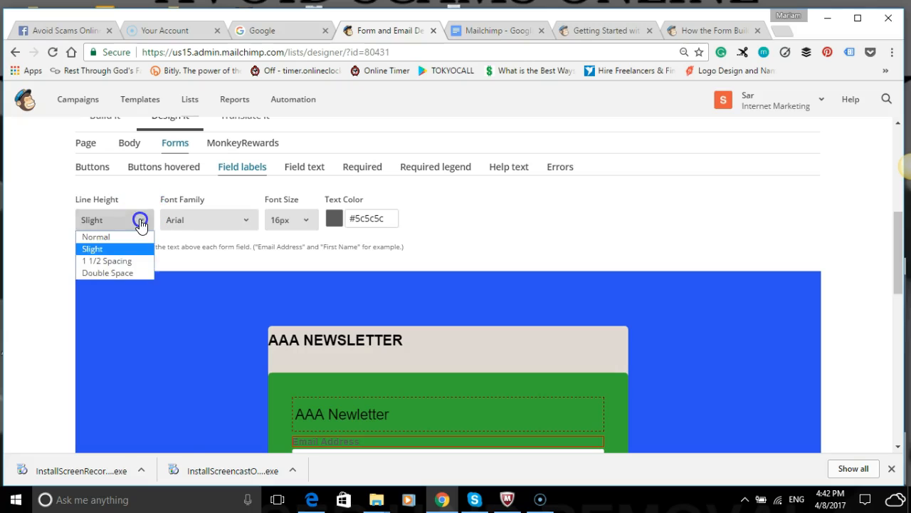
{"action": "left_click", "coordinate": [117, 271]}
{"action": "scroll", "coordinate": [320, 360], "scroll_direction": "down", "scroll_amount": 1}
{"action": "scroll", "coordinate": [385, 369], "scroll_direction": "down", "scroll_amount": 2}
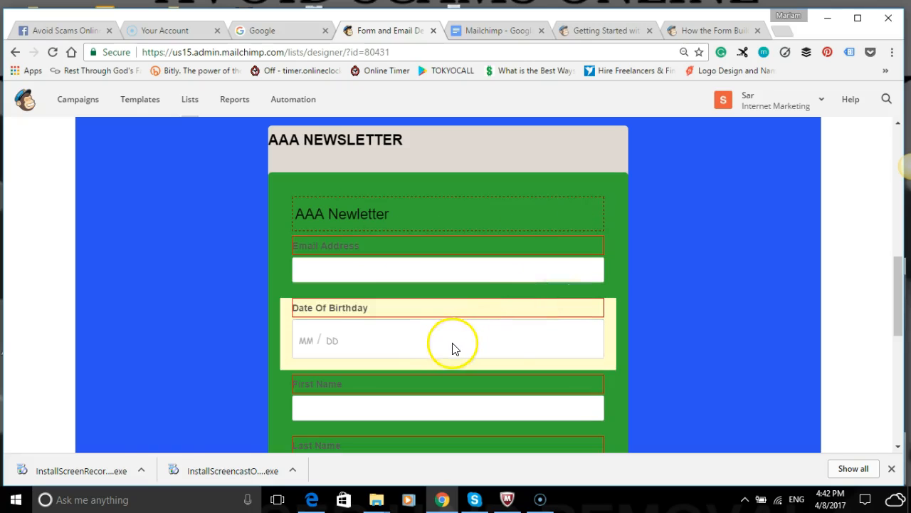
{"action": "scroll", "coordinate": [356, 308], "scroll_direction": "up", "scroll_amount": 2}
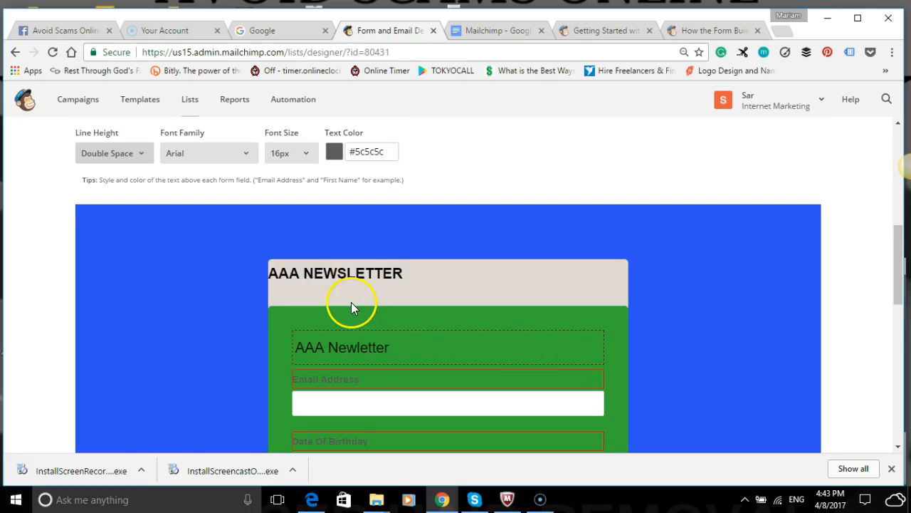
Step: Set the field labels' line height to 1 1/2 Spacing and check the label spacing in the preview
{"action": "left_click", "coordinate": [148, 156]}
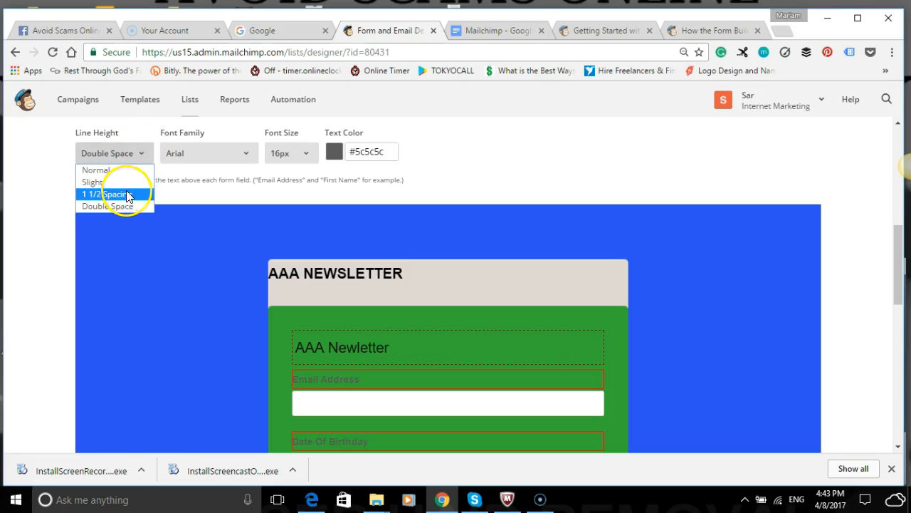
{"action": "left_click", "coordinate": [126, 192]}
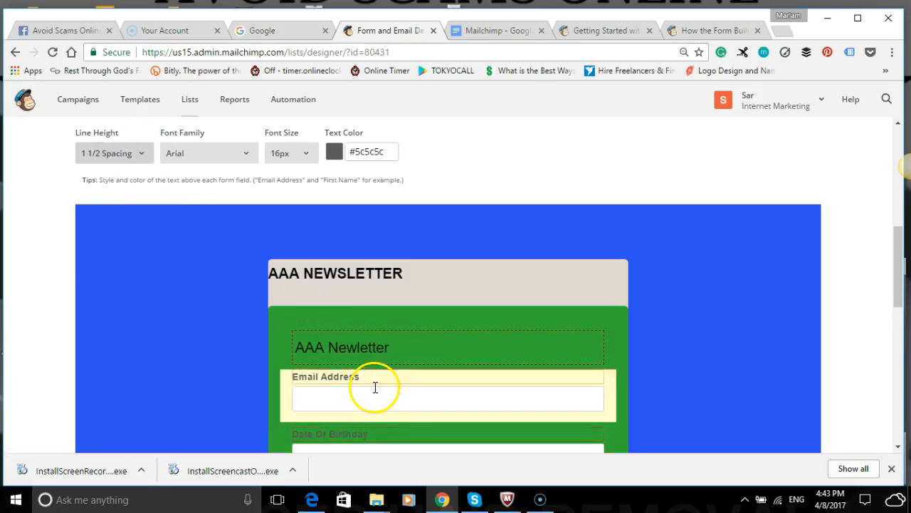
{"action": "scroll", "coordinate": [331, 399], "scroll_direction": "down", "scroll_amount": 1}
{"action": "scroll", "coordinate": [285, 292], "scroll_direction": "up", "scroll_amount": 3}
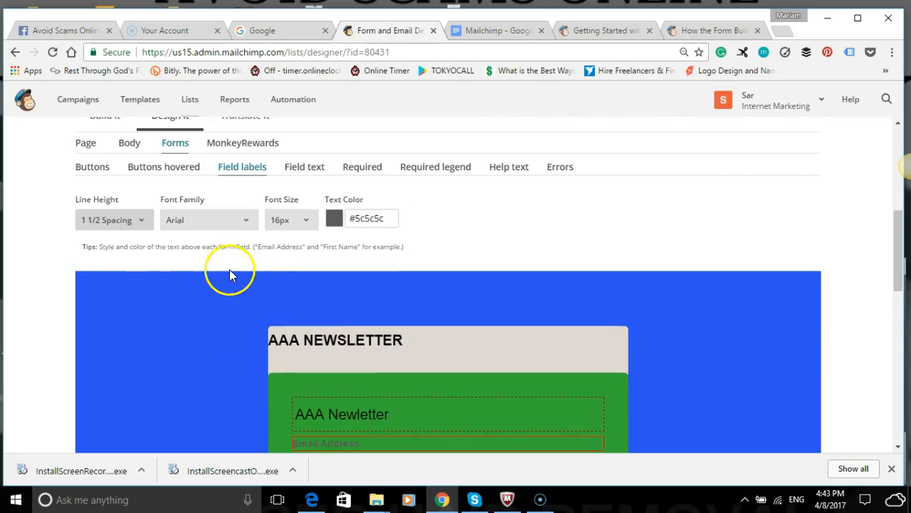
Step: Review the font families available for the field labels, keep Arial selected and check the labels in the preview
{"action": "left_click", "coordinate": [248, 224]}
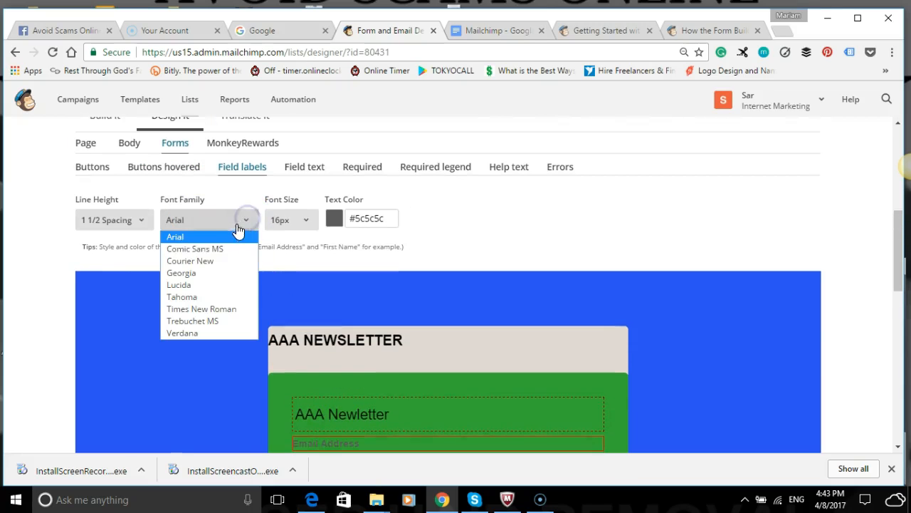
{"action": "left_click", "coordinate": [184, 237]}
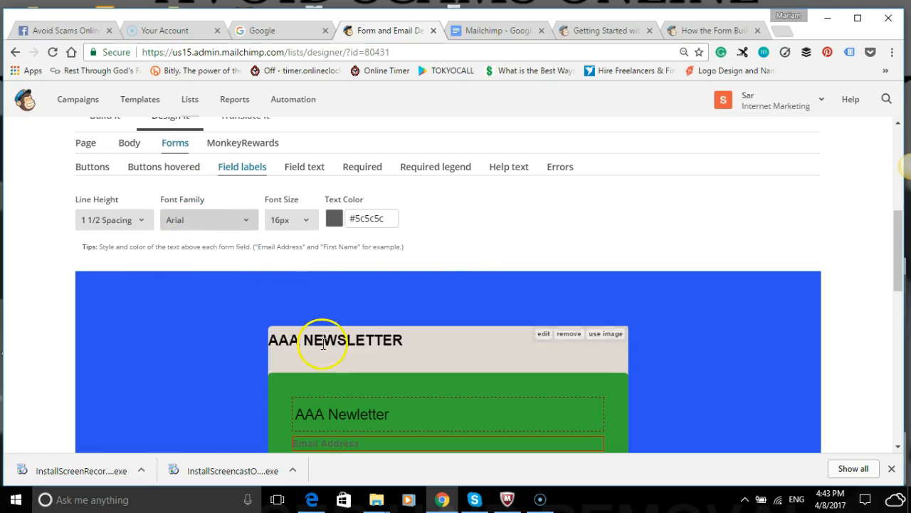
{"action": "scroll", "coordinate": [463, 258], "scroll_direction": "down", "scroll_amount": 3}
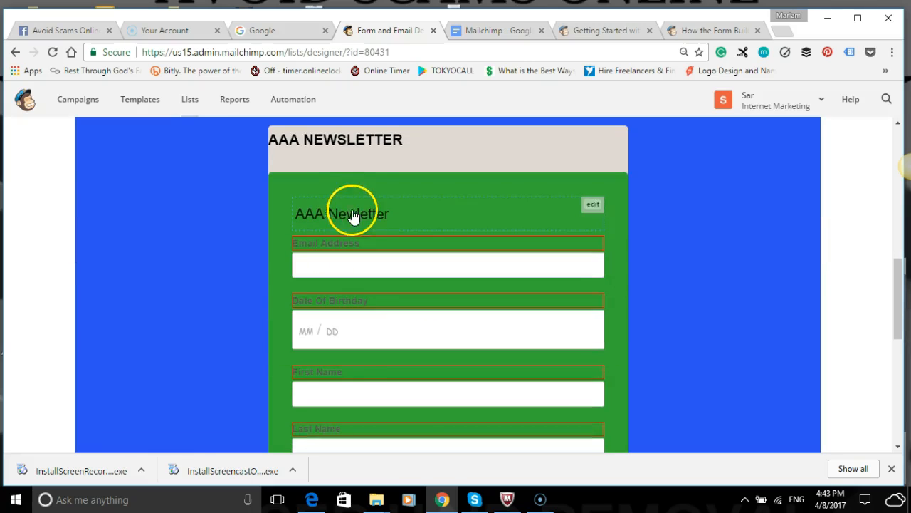
{"action": "scroll", "coordinate": [375, 223], "scroll_direction": "up", "scroll_amount": 3}
Step: Try Courier New as the field labels' font family and check the labels throughout the form preview
{"action": "left_click", "coordinate": [246, 223]}
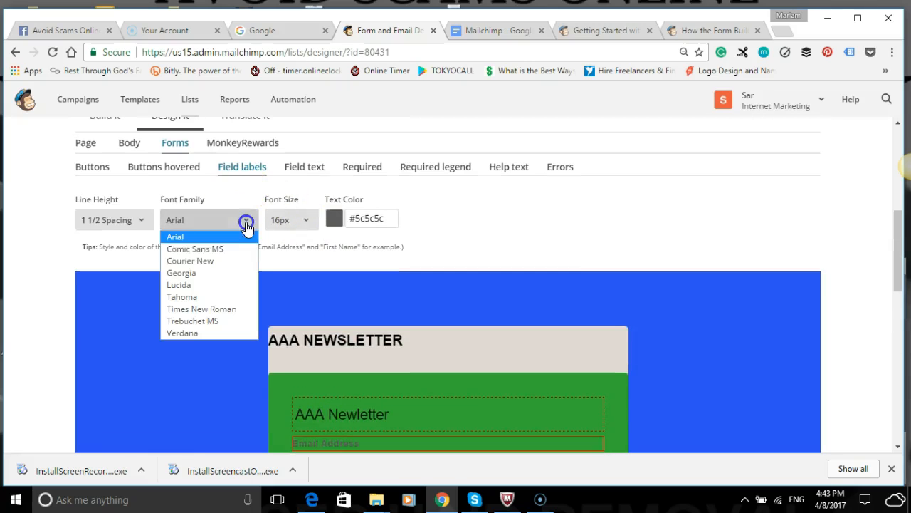
{"action": "left_click", "coordinate": [220, 261]}
{"action": "scroll", "coordinate": [407, 278], "scroll_direction": "down", "scroll_amount": 2}
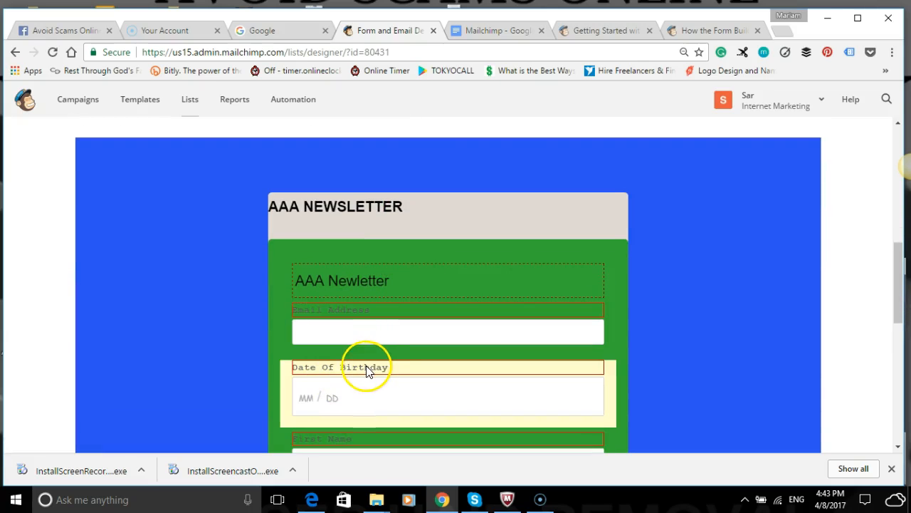
{"action": "scroll", "coordinate": [359, 380], "scroll_direction": "down", "scroll_amount": 3}
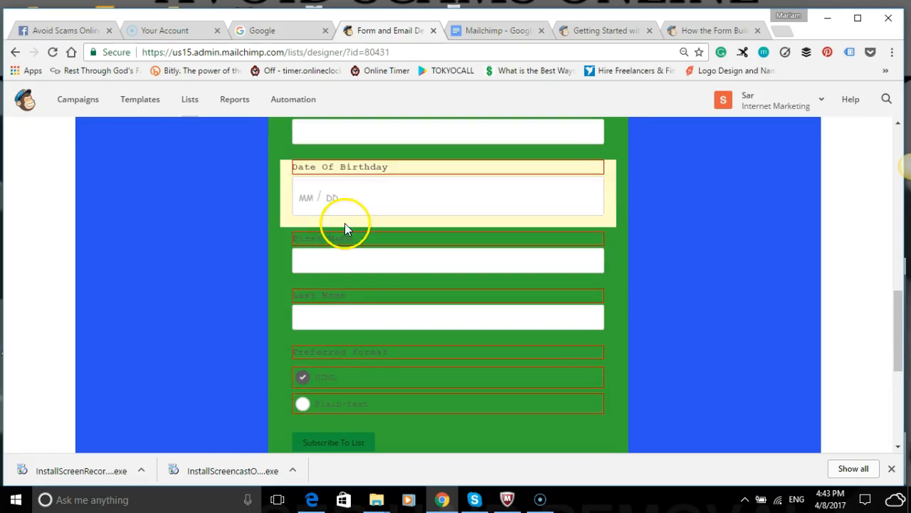
{"action": "scroll", "coordinate": [332, 350], "scroll_direction": "down", "scroll_amount": 2}
{"action": "scroll", "coordinate": [335, 349], "scroll_direction": "up", "scroll_amount": 3}
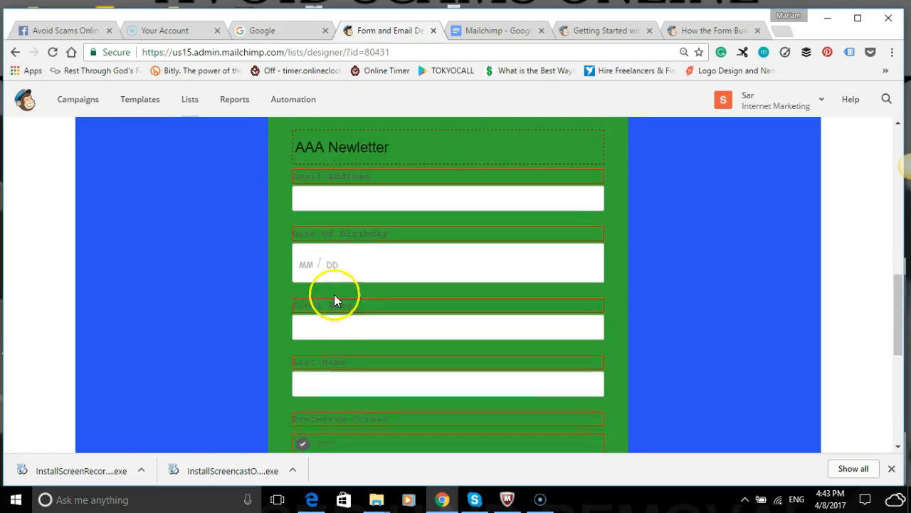
{"action": "scroll", "coordinate": [334, 294], "scroll_direction": "up", "scroll_amount": 1}
{"action": "scroll", "coordinate": [387, 246], "scroll_direction": "up", "scroll_amount": 2}
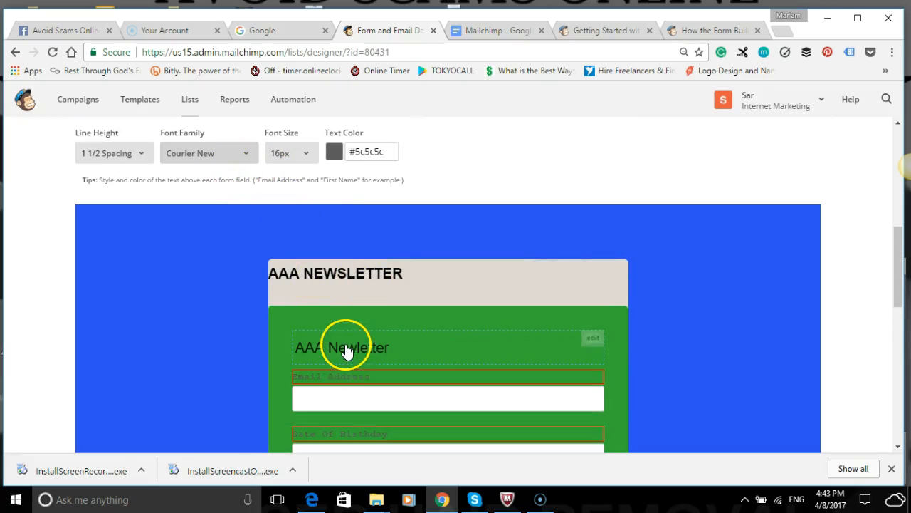
Step: Set the field labels' font family back to Arial and check the labels down to Preferred format in the preview
{"action": "left_click", "coordinate": [247, 158]}
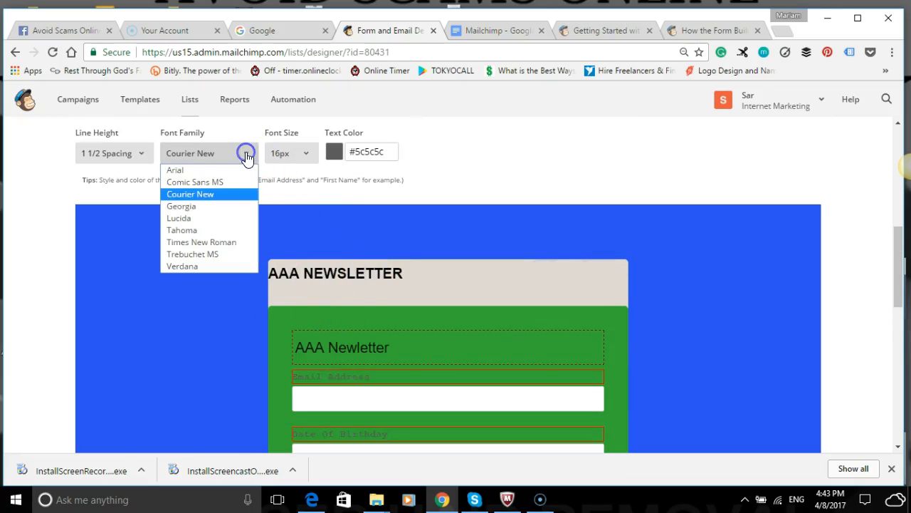
{"action": "left_click", "coordinate": [218, 172]}
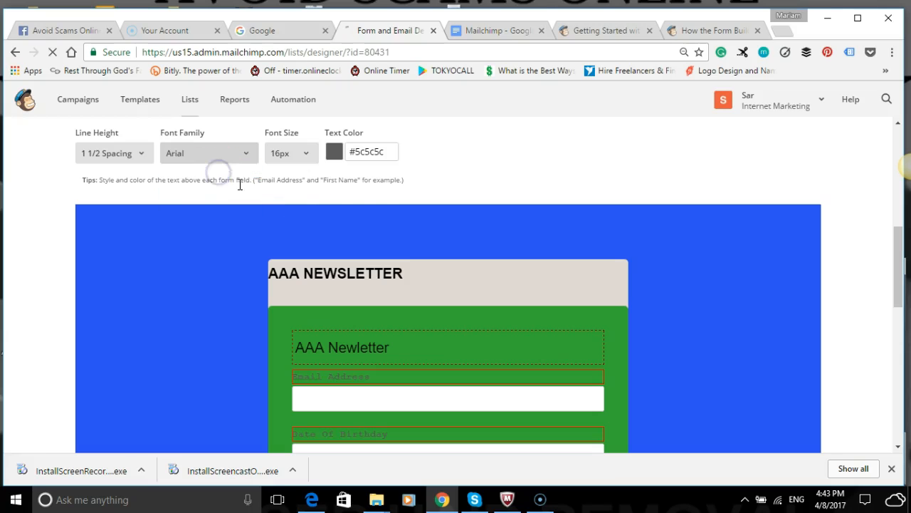
{"action": "scroll", "coordinate": [398, 314], "scroll_direction": "down", "scroll_amount": 2}
{"action": "scroll", "coordinate": [400, 360], "scroll_direction": "down", "scroll_amount": 4}
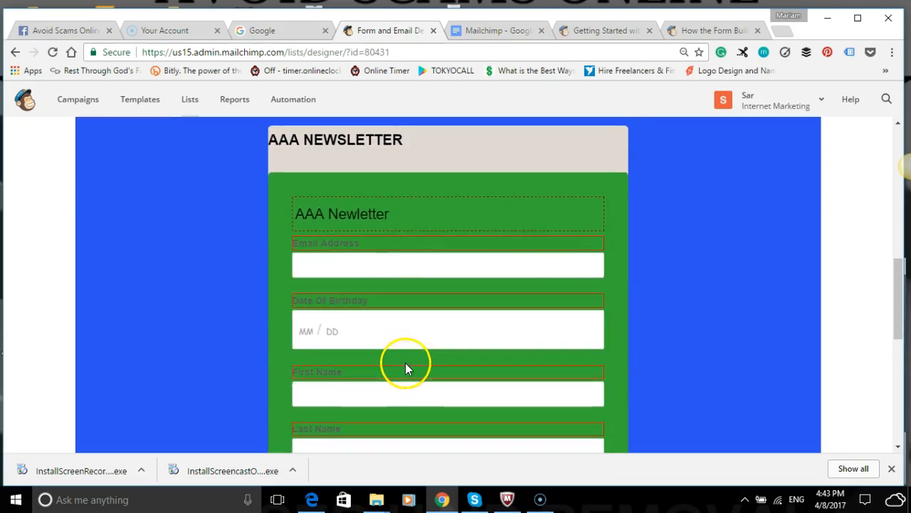
{"action": "scroll", "coordinate": [370, 271], "scroll_direction": "down", "scroll_amount": 1}
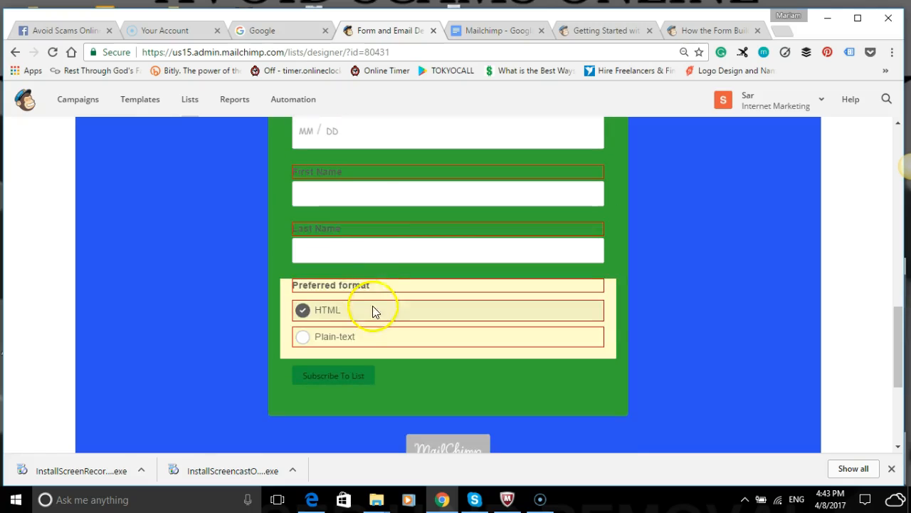
{"action": "scroll", "coordinate": [366, 317], "scroll_direction": "up", "scroll_amount": 6}
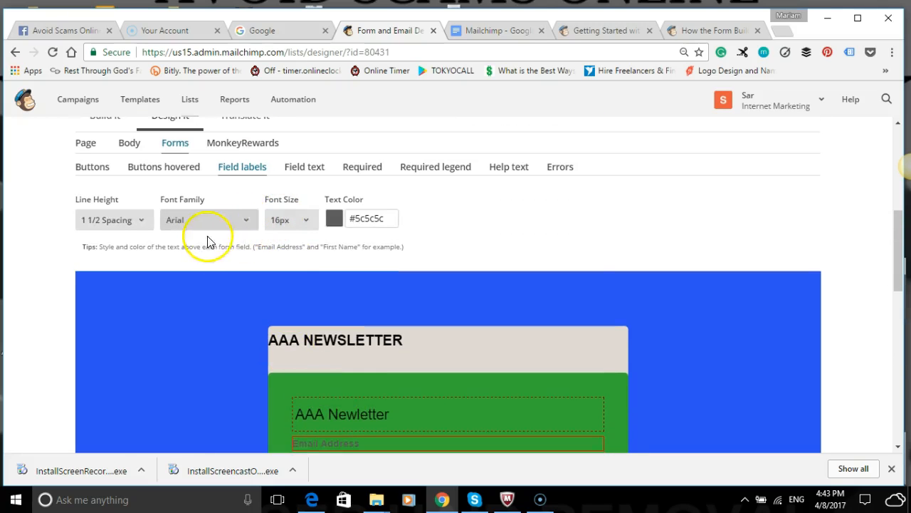
Step: Try a 28px font size on the field labels and check every label from Email Address to Preferred format
{"action": "left_click", "coordinate": [303, 222]}
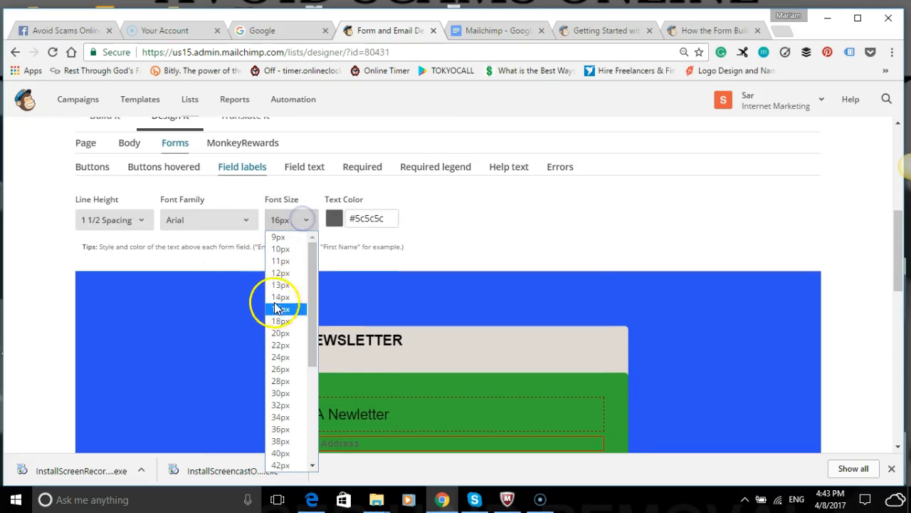
{"action": "left_click", "coordinate": [291, 383]}
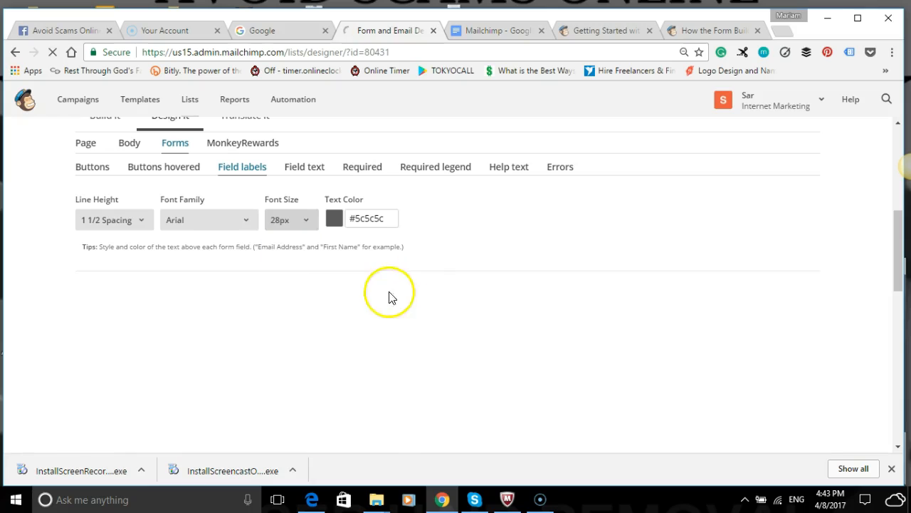
{"action": "scroll", "coordinate": [377, 342], "scroll_direction": "down", "scroll_amount": 2}
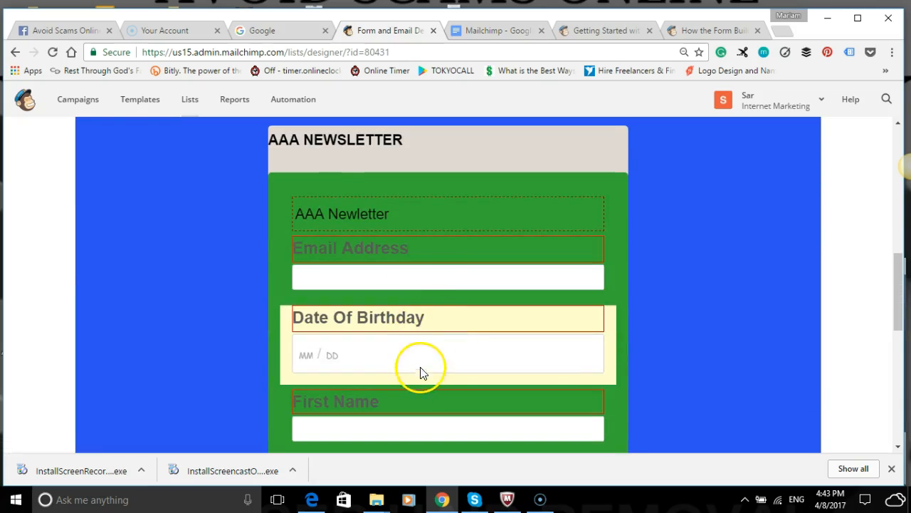
{"action": "scroll", "coordinate": [416, 367], "scroll_direction": "down", "scroll_amount": 1}
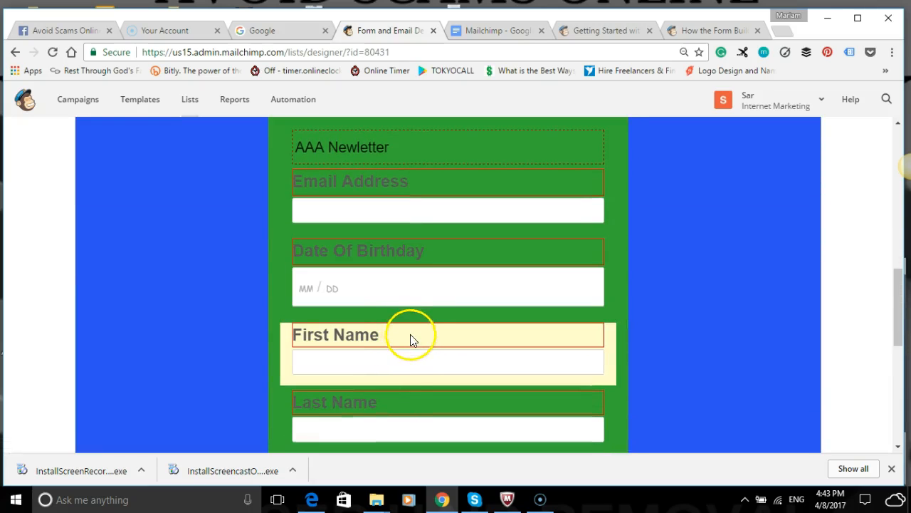
{"action": "scroll", "coordinate": [415, 345], "scroll_direction": "up", "scroll_amount": 2}
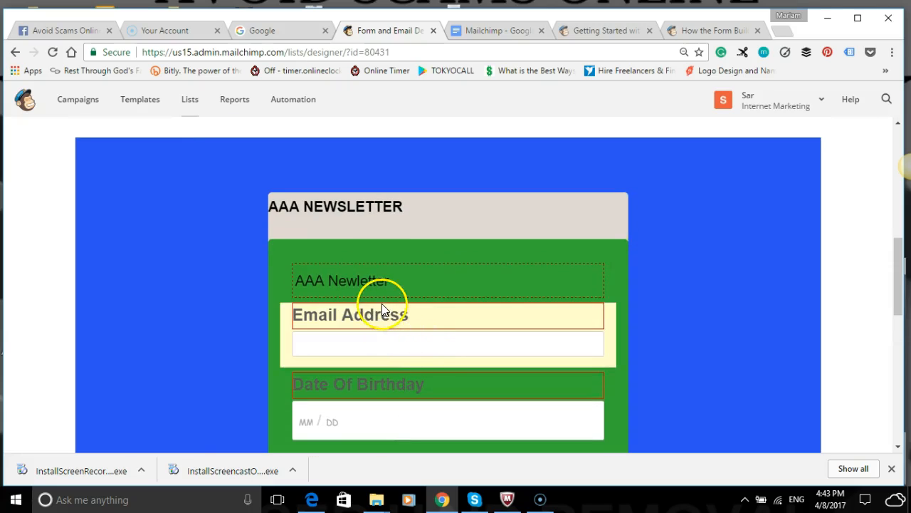
{"action": "scroll", "coordinate": [406, 267], "scroll_direction": "down", "scroll_amount": 2}
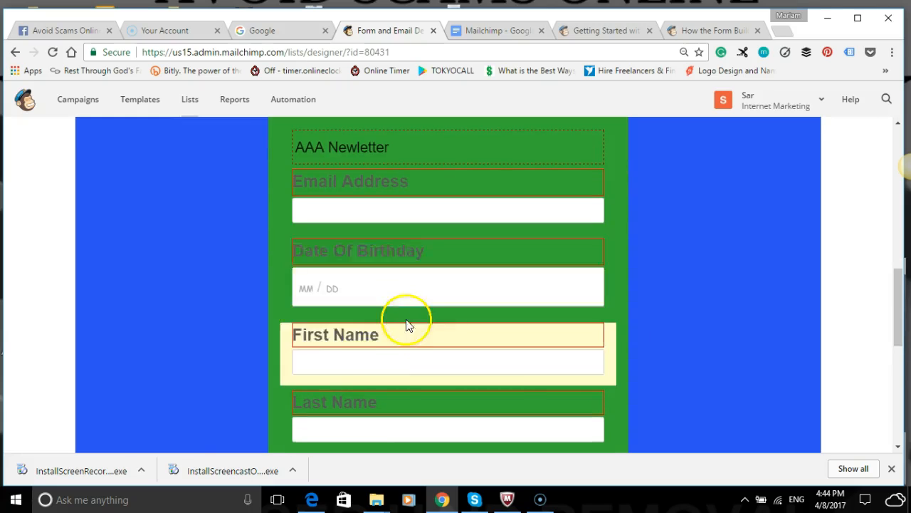
{"action": "scroll", "coordinate": [461, 264], "scroll_direction": "down", "scroll_amount": 1}
{"action": "scroll", "coordinate": [459, 283], "scroll_direction": "down", "scroll_amount": 2}
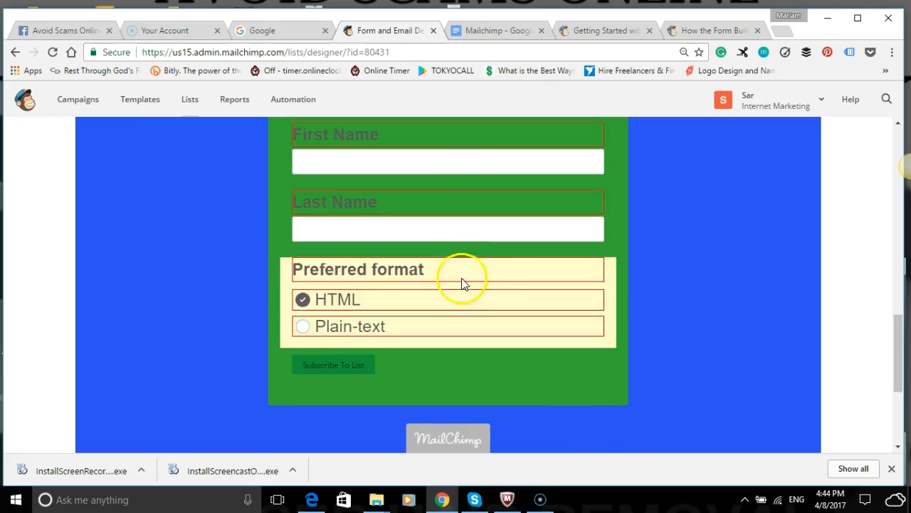
{"action": "scroll", "coordinate": [459, 271], "scroll_direction": "up", "scroll_amount": 5}
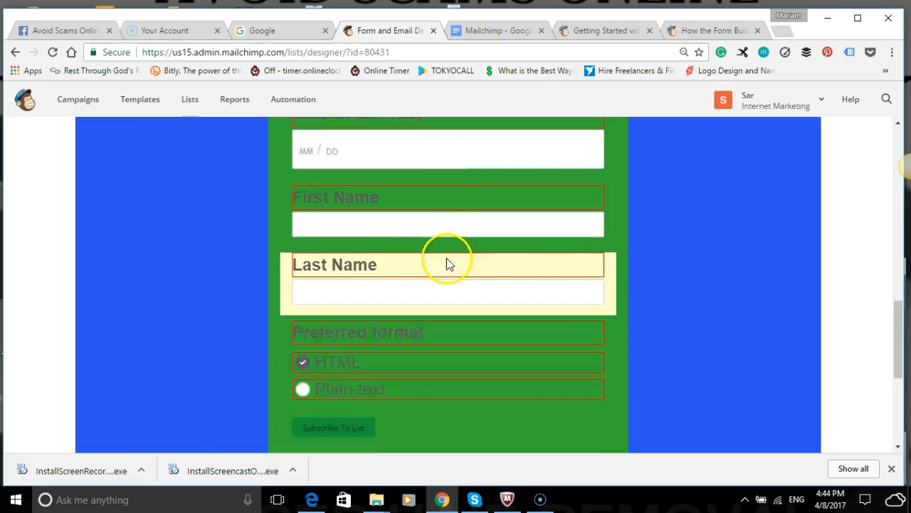
{"action": "scroll", "coordinate": [420, 251], "scroll_direction": "up", "scroll_amount": 1}
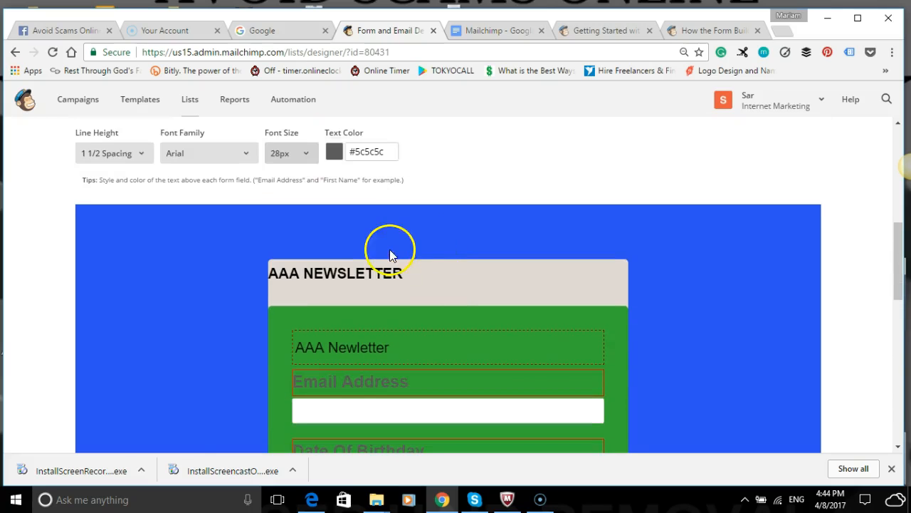
Step: Try a 9px font size on the field labels and check how they look in the preview
{"action": "left_click", "coordinate": [307, 153]}
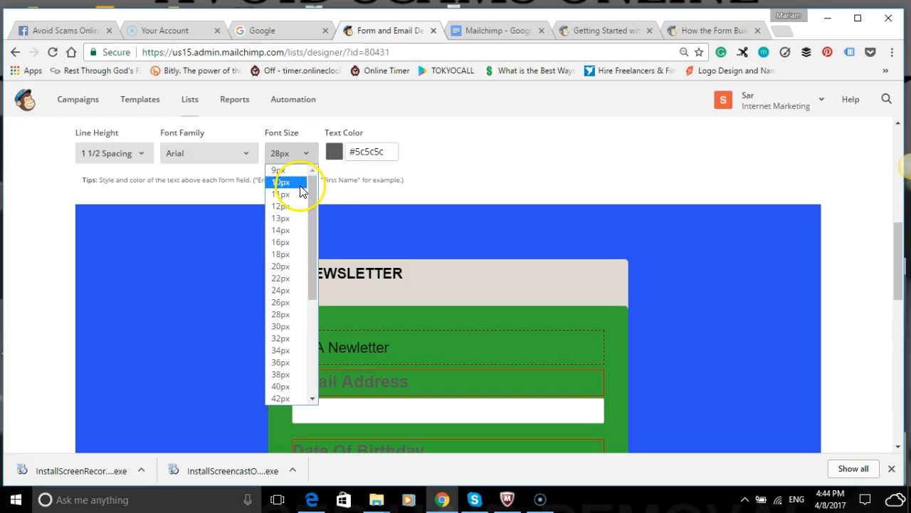
{"action": "left_click", "coordinate": [302, 173]}
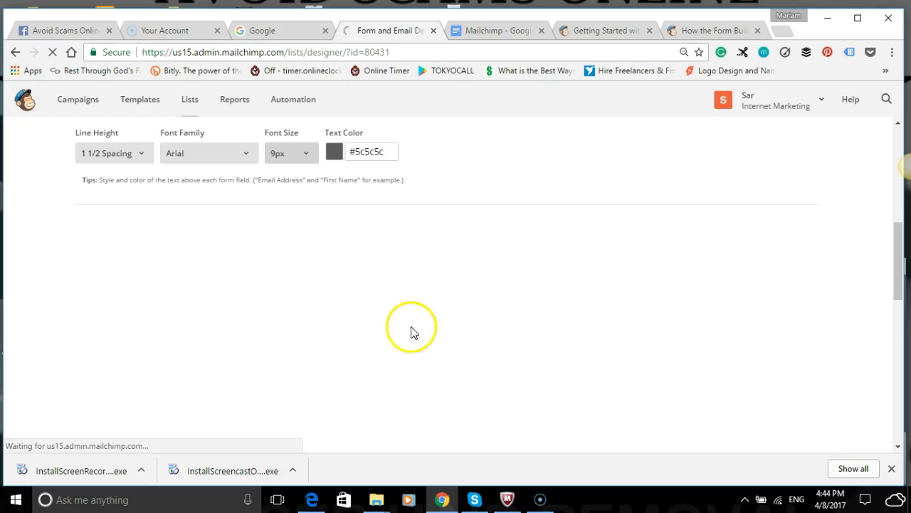
{"action": "scroll", "coordinate": [405, 317], "scroll_direction": "down", "scroll_amount": 2}
{"action": "scroll", "coordinate": [291, 253], "scroll_direction": "up", "scroll_amount": 3}
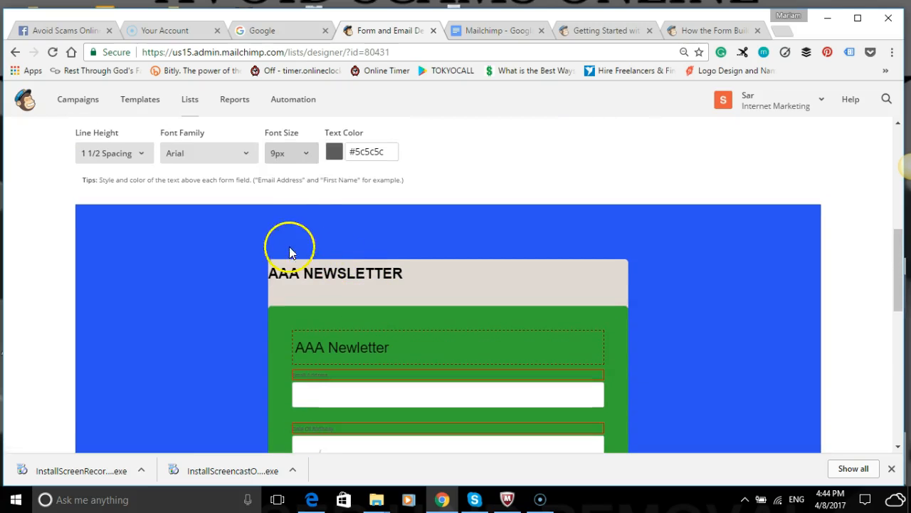
Step: Set the field labels' font size to 24px and check the labels in the form preview
{"action": "left_click", "coordinate": [306, 157]}
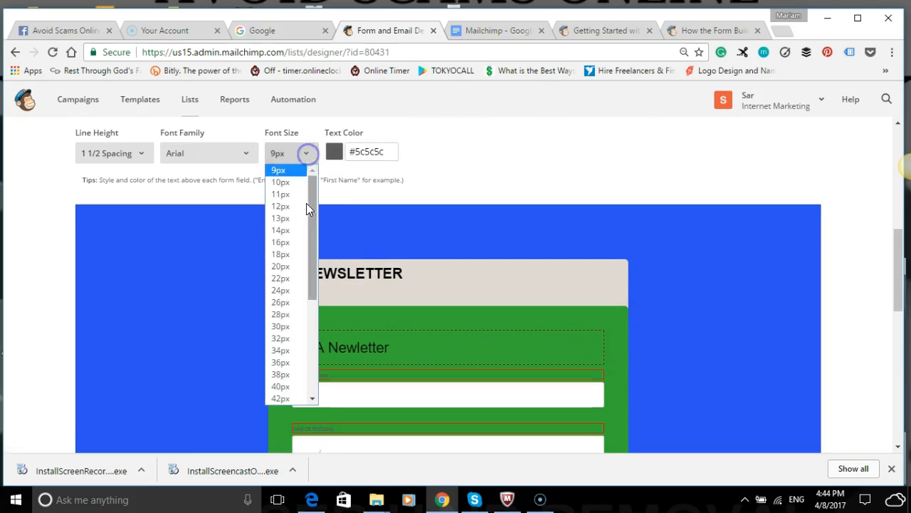
{"action": "left_click", "coordinate": [292, 293]}
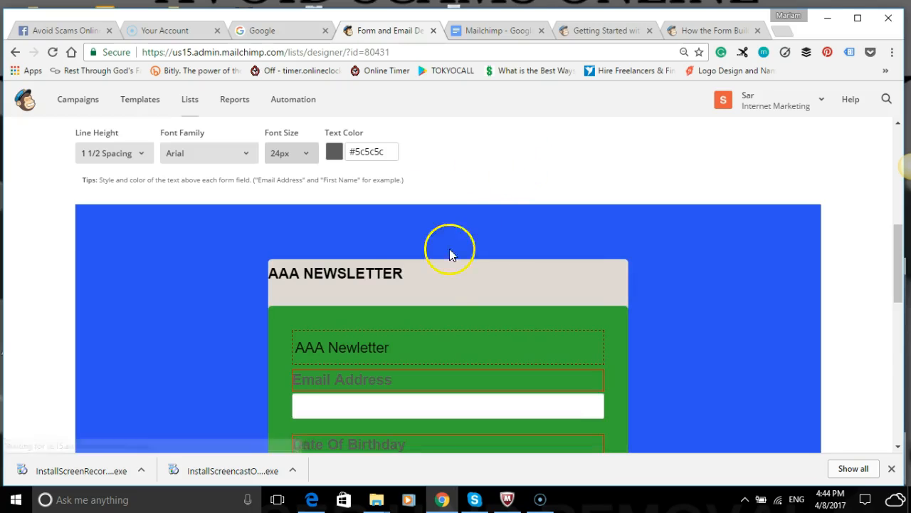
{"action": "scroll", "coordinate": [366, 313], "scroll_direction": "down", "scroll_amount": 3}
{"action": "scroll", "coordinate": [373, 291], "scroll_direction": "up", "scroll_amount": 3}
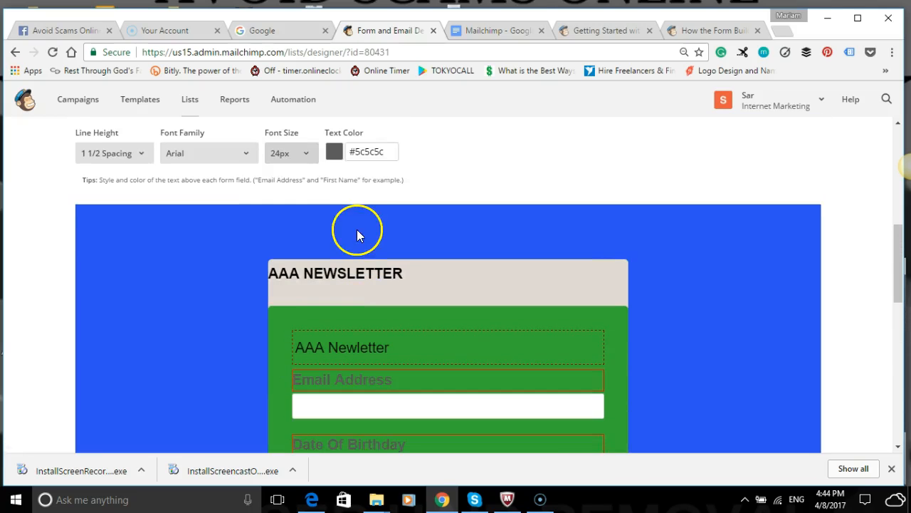
Step: Set the field labels' text color to magenta #d60eae and check the labels and format options in the preview
{"action": "left_click", "coordinate": [378, 151]}
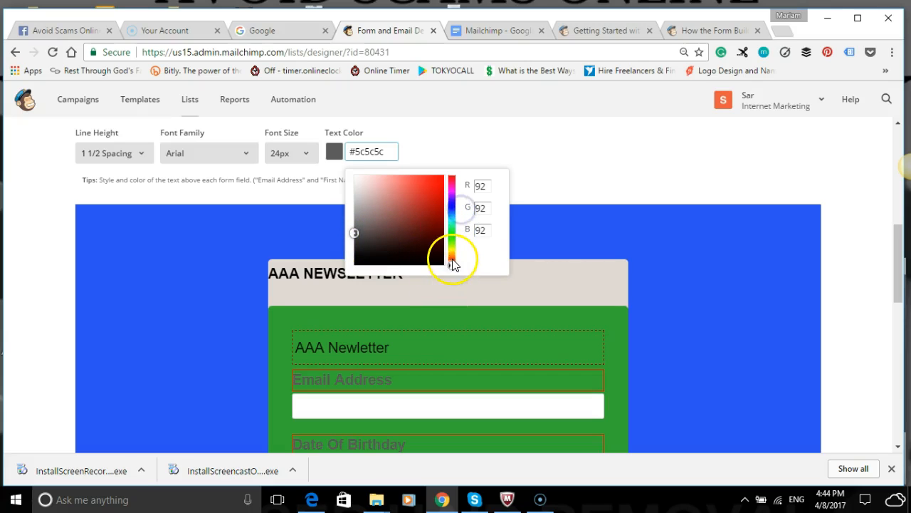
{"action": "left_click_drag", "start_coordinate": [451, 264], "coordinate": [451, 187]}
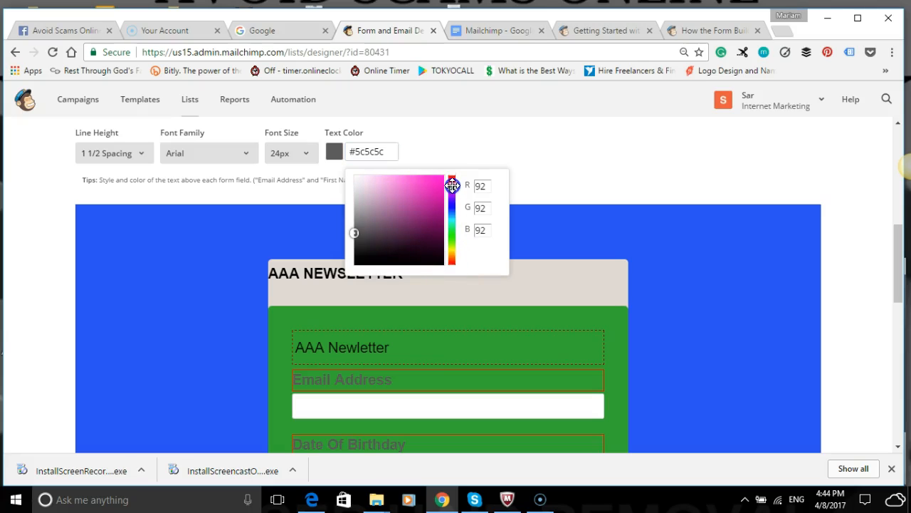
{"action": "mouse_move", "coordinate": [379, 231]}
{"action": "left_mouse_down"}
{"action": "mouse_move", "coordinate": [353, 235]}
{"action": "mouse_move", "coordinate": [373, 220]}
{"action": "left_mouse_up"}
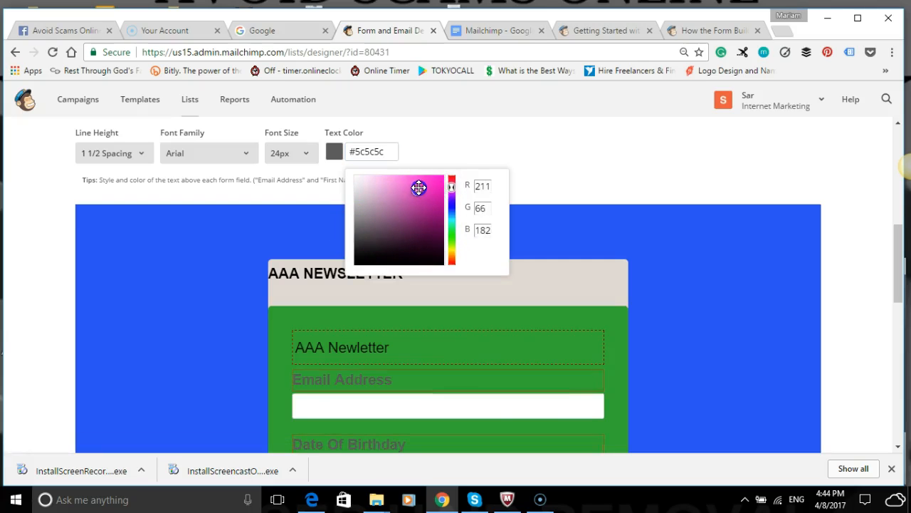
{"action": "left_click_drag", "start_coordinate": [433, 185], "coordinate": [438, 189]}
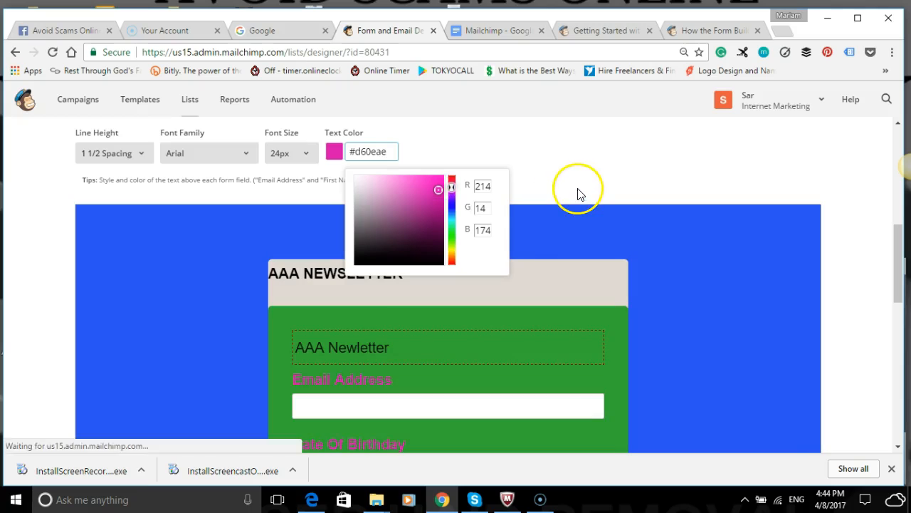
{"action": "scroll", "coordinate": [457, 322], "scroll_direction": "down", "scroll_amount": 5}
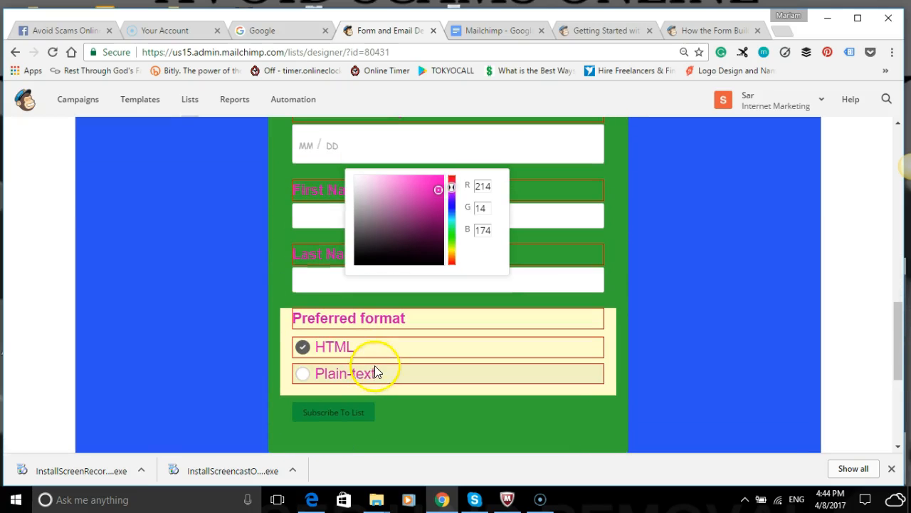
{"action": "scroll", "coordinate": [371, 368], "scroll_direction": "up", "scroll_amount": 5}
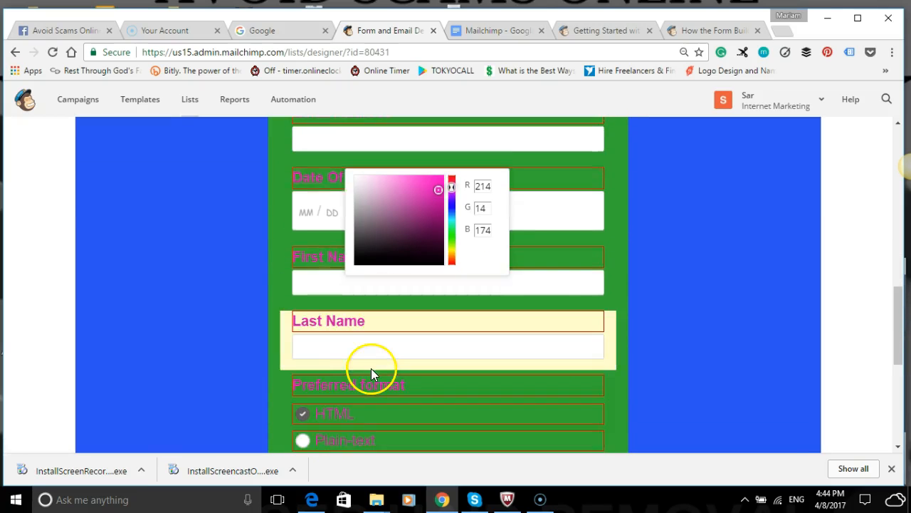
{"action": "scroll", "coordinate": [341, 303], "scroll_direction": "up", "scroll_amount": 2}
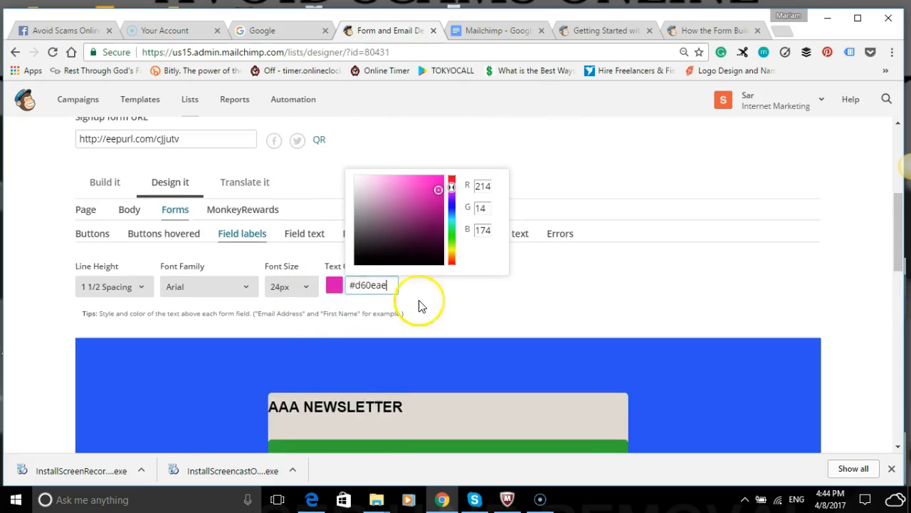
Step: Open the field text design settings and look over the input fields in the signup form preview
{"action": "left_click", "coordinate": [496, 279]}
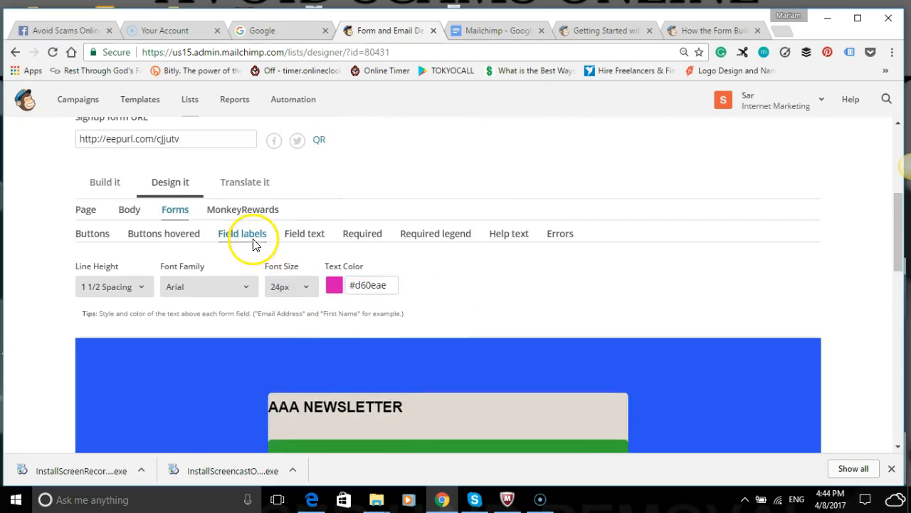
{"action": "left_click", "coordinate": [313, 239]}
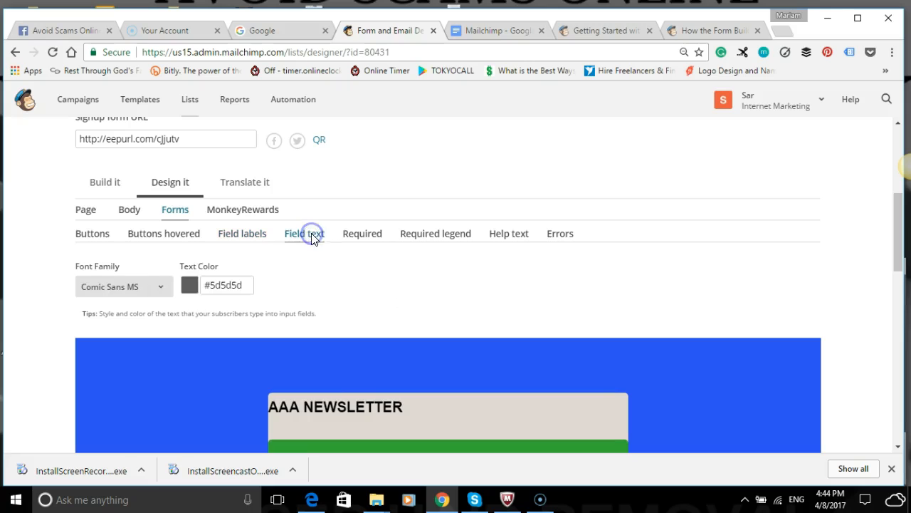
{"action": "scroll", "coordinate": [203, 294], "scroll_direction": "down", "scroll_amount": 3}
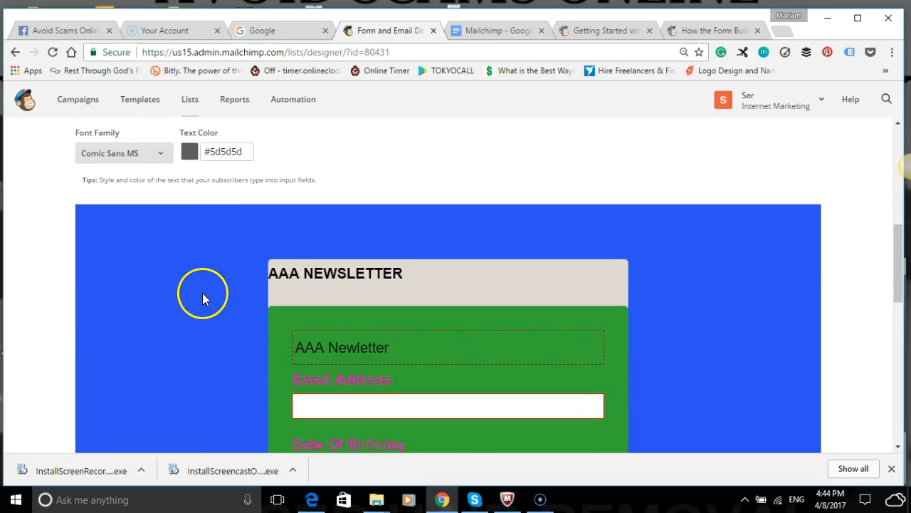
{"action": "scroll", "coordinate": [249, 326], "scroll_direction": "down", "scroll_amount": 2}
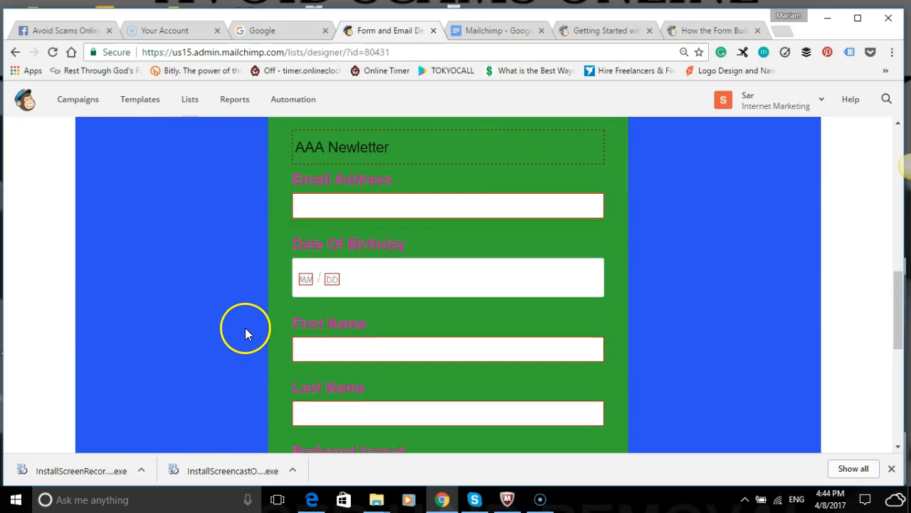
{"action": "scroll", "coordinate": [245, 331], "scroll_direction": "down", "scroll_amount": 2}
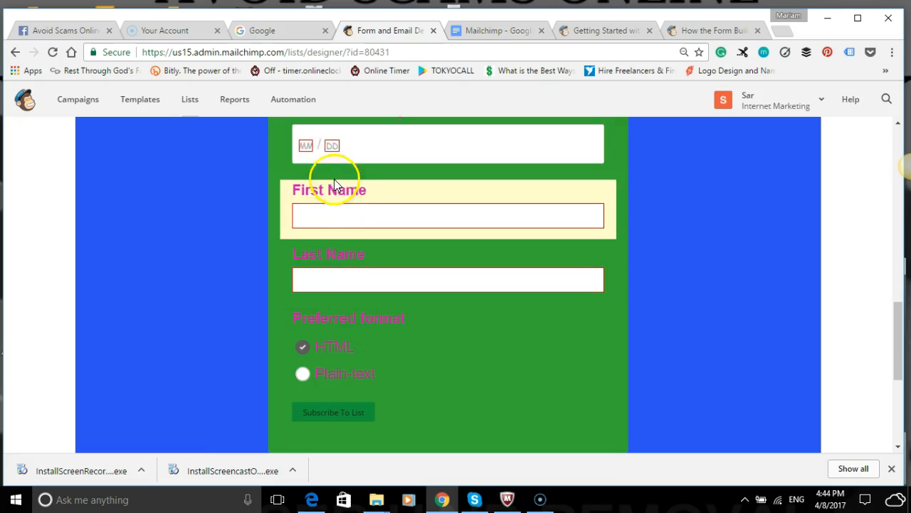
{"action": "scroll", "coordinate": [345, 238], "scroll_direction": "down", "scroll_amount": 1}
{"action": "scroll", "coordinate": [315, 206], "scroll_direction": "up", "scroll_amount": 6}
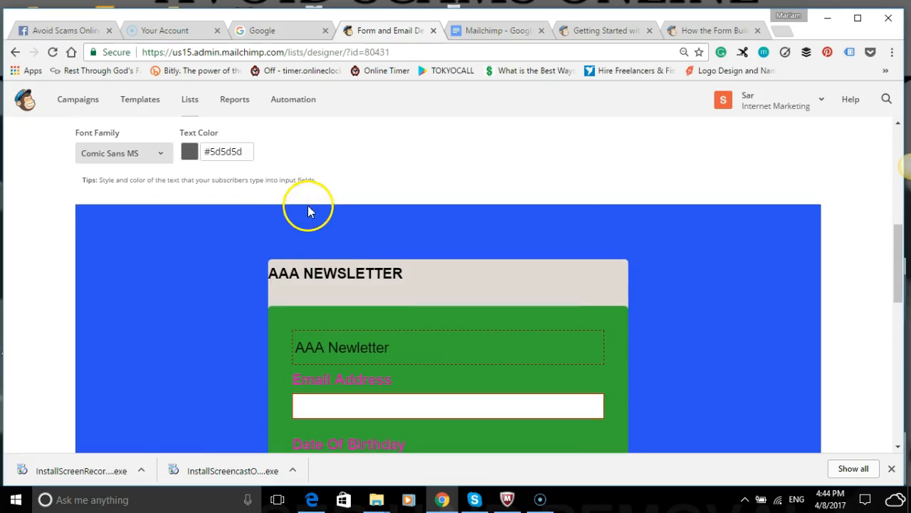
{"action": "scroll", "coordinate": [211, 275], "scroll_direction": "down", "scroll_amount": 1}
{"action": "scroll", "coordinate": [151, 146], "scroll_direction": "up", "scroll_amount": 1}
Step: Set the field text's font family to Arial and check the input fields in the preview
{"action": "left_click", "coordinate": [161, 156]}
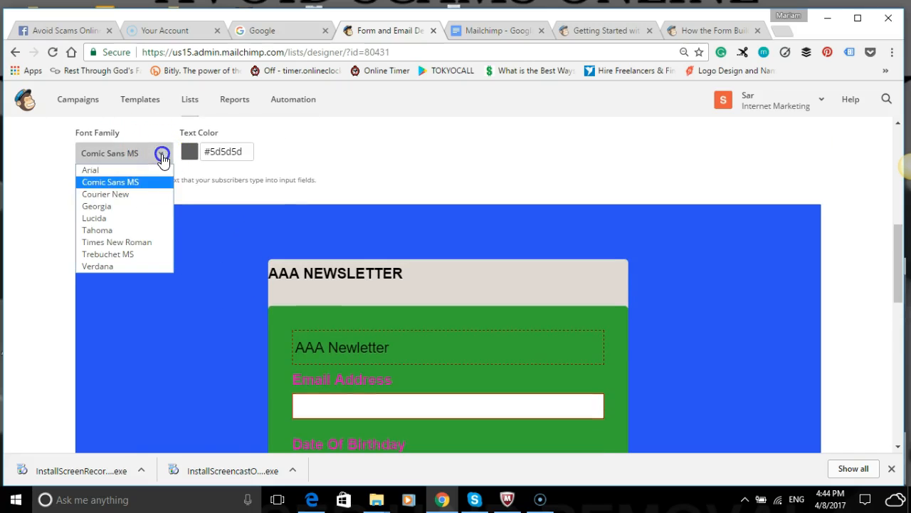
{"action": "left_click", "coordinate": [126, 168]}
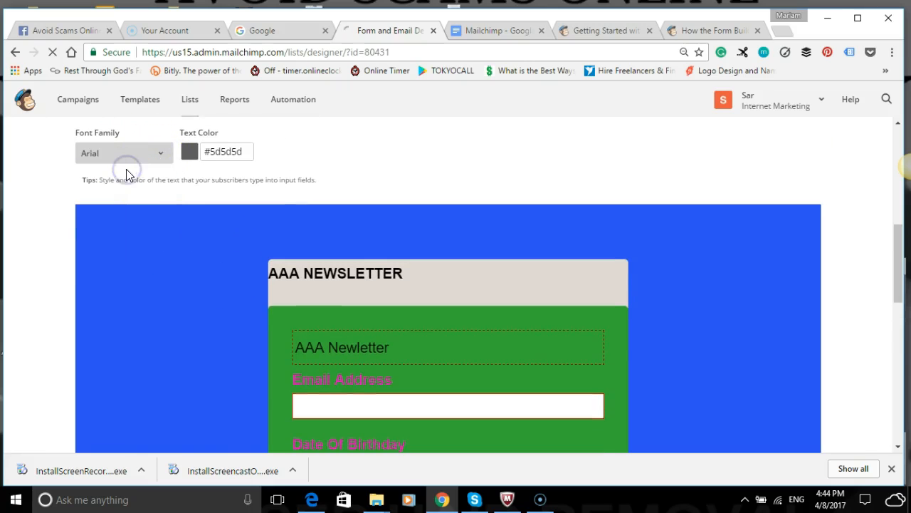
{"action": "scroll", "coordinate": [392, 356], "scroll_direction": "down", "scroll_amount": 3}
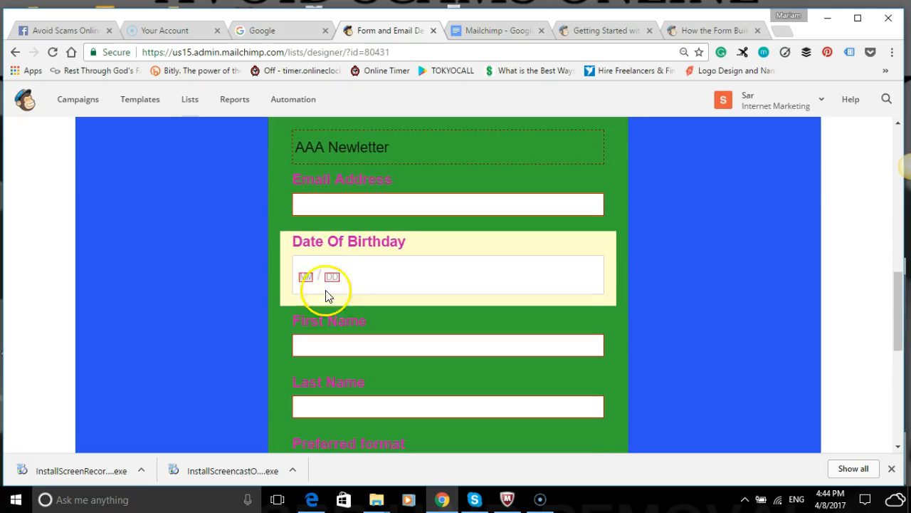
{"action": "scroll", "coordinate": [333, 384], "scroll_direction": "down", "scroll_amount": 1}
{"action": "scroll", "coordinate": [342, 356], "scroll_direction": "up", "scroll_amount": 3}
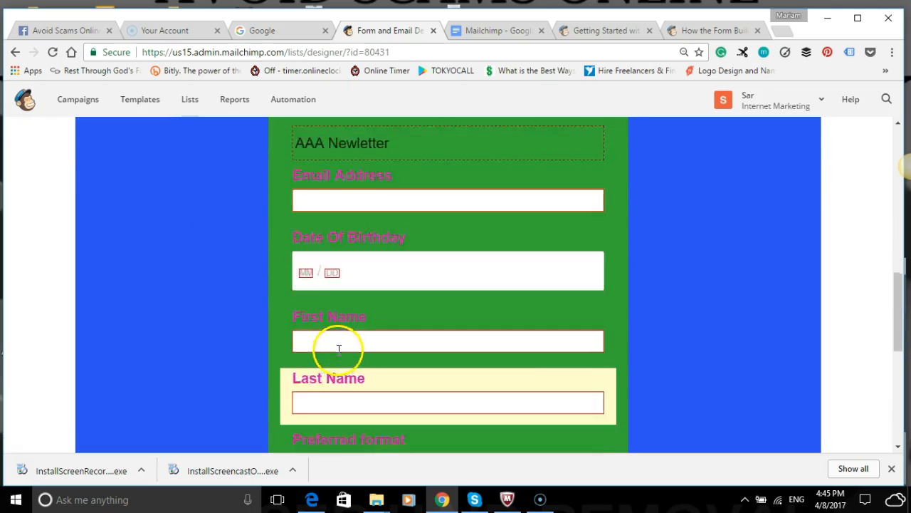
{"action": "scroll", "coordinate": [344, 348], "scroll_direction": "up", "scroll_amount": 4}
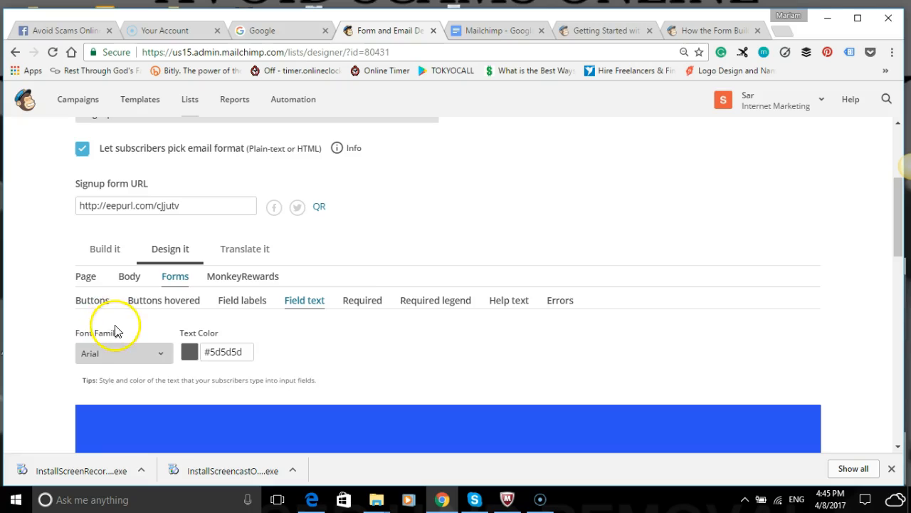
Step: Try blue #202ecf as the field text color and check the form fields in the preview
{"action": "left_click", "coordinate": [224, 349]}
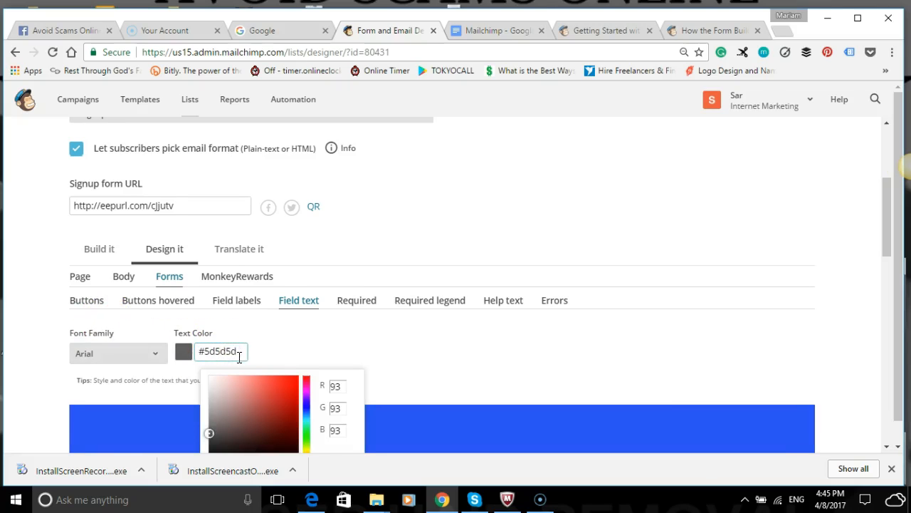
{"action": "scroll", "coordinate": [452, 356], "scroll_direction": "down", "scroll_amount": 5}
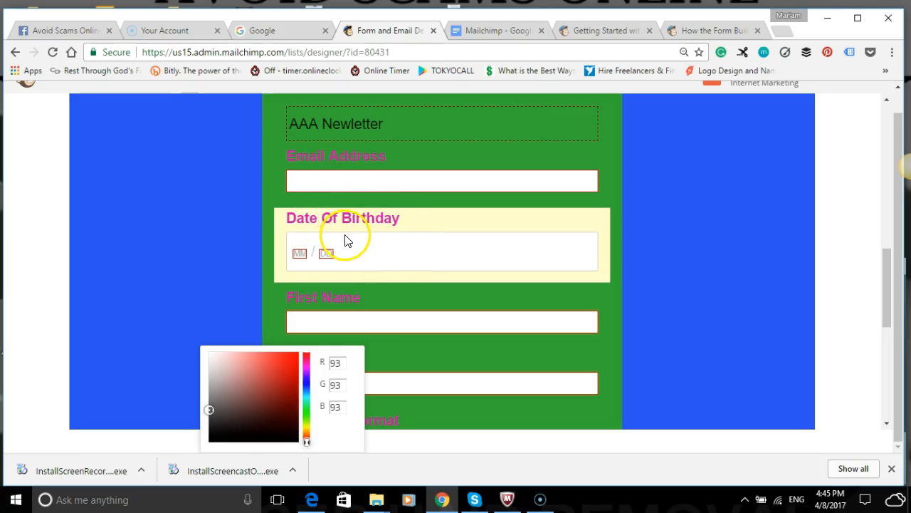
{"action": "scroll", "coordinate": [345, 236], "scroll_direction": "up", "scroll_amount": 4}
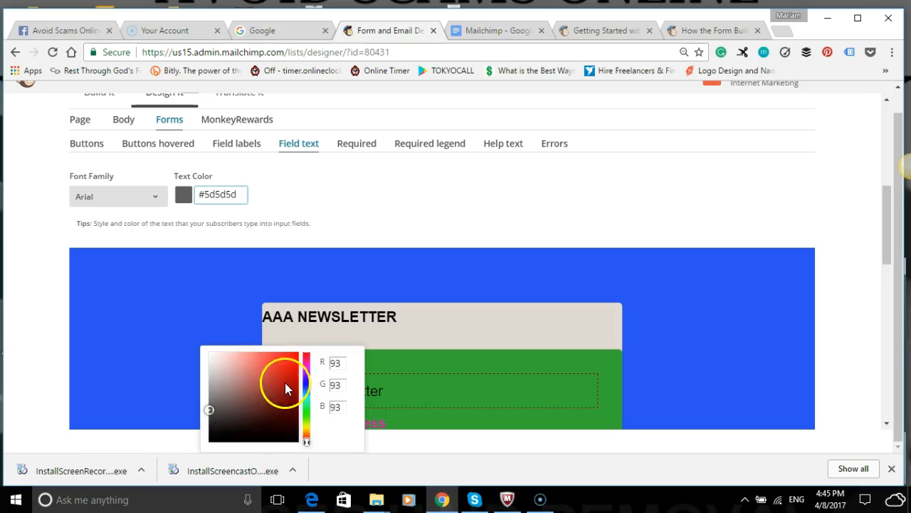
{"action": "mouse_move", "coordinate": [304, 443]}
{"action": "left_mouse_down"}
{"action": "mouse_move", "coordinate": [315, 388]}
{"action": "mouse_move", "coordinate": [248, 387]}
{"action": "left_mouse_up"}
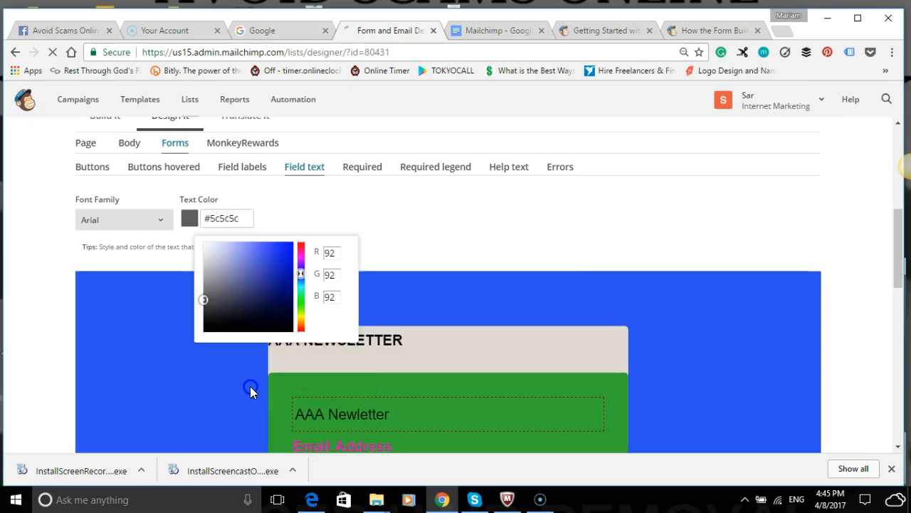
{"action": "left_click", "coordinate": [281, 257]}
{"action": "left_click", "coordinate": [387, 297]}
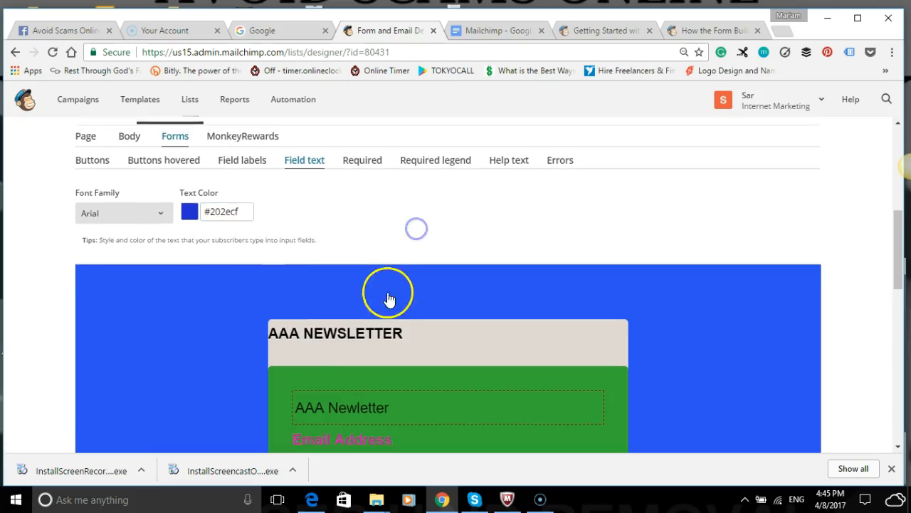
{"action": "scroll", "coordinate": [385, 295], "scroll_direction": "down", "scroll_amount": 4}
{"action": "left_click", "coordinate": [306, 276]}
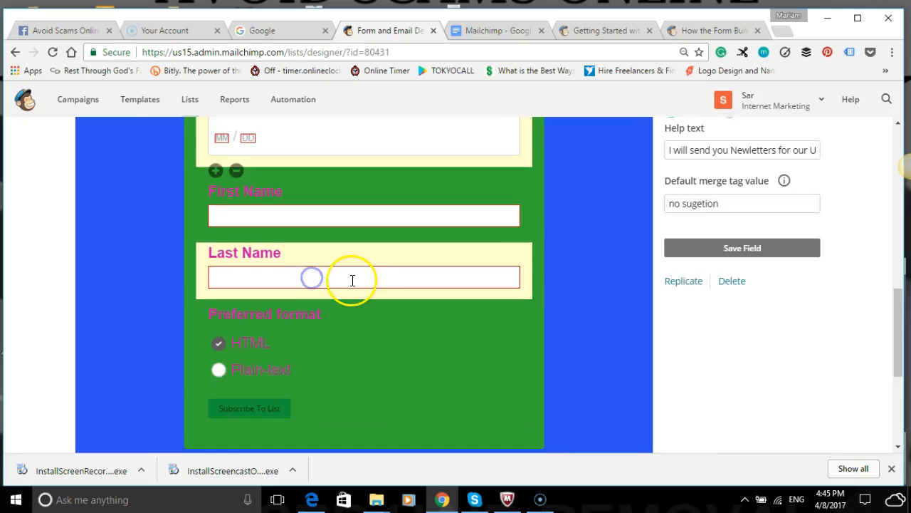
{"action": "scroll", "coordinate": [346, 285], "scroll_direction": "up", "scroll_amount": 5}
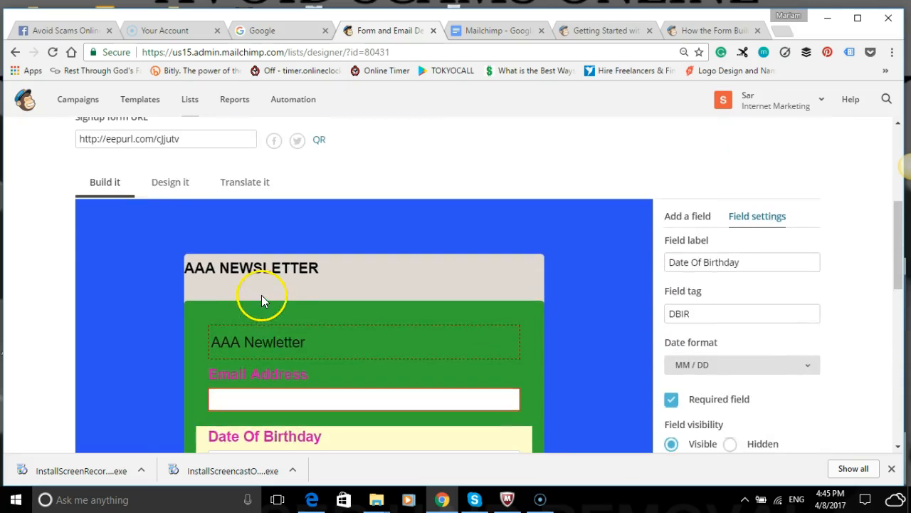
{"action": "left_click", "coordinate": [170, 319]}
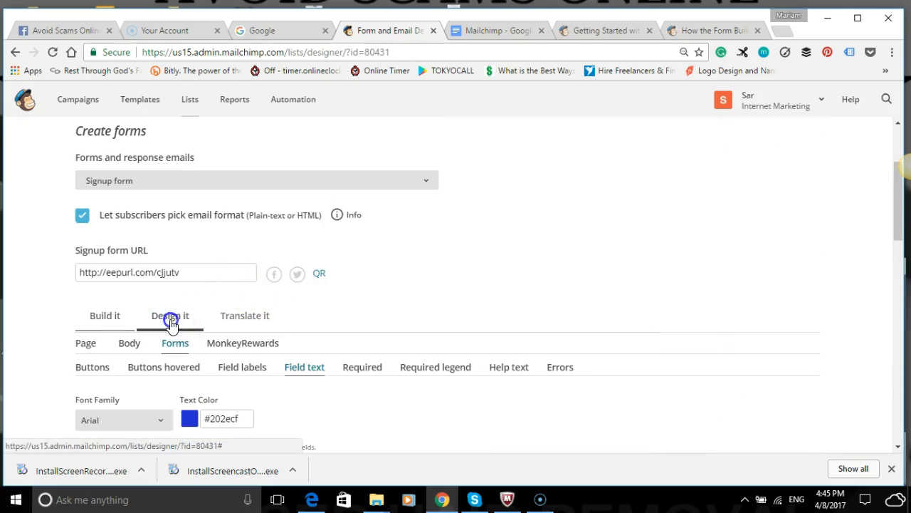
Step: Try the darker blue #2935b6 as the field text color and check the input fields in the preview
{"action": "scroll", "coordinate": [270, 346], "scroll_direction": "down", "scroll_amount": 1}
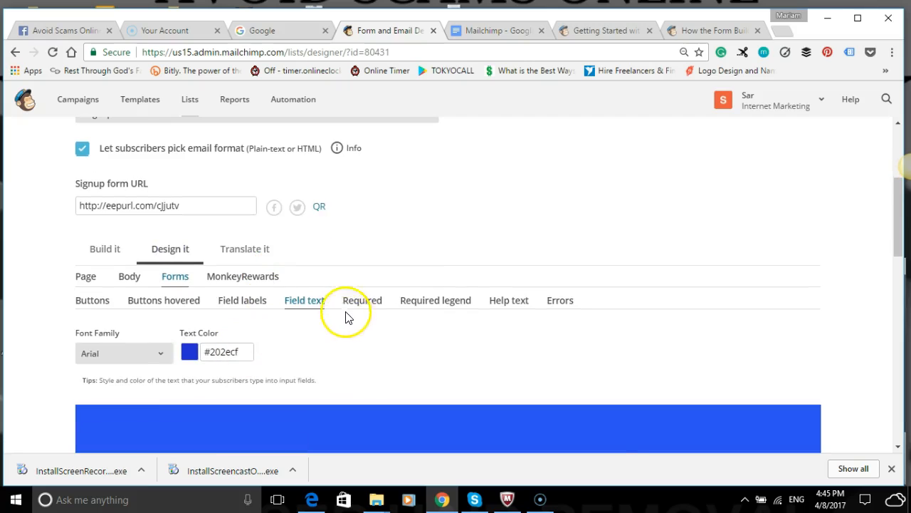
{"action": "scroll", "coordinate": [299, 309], "scroll_direction": "down", "scroll_amount": 1}
{"action": "left_click", "coordinate": [228, 281]}
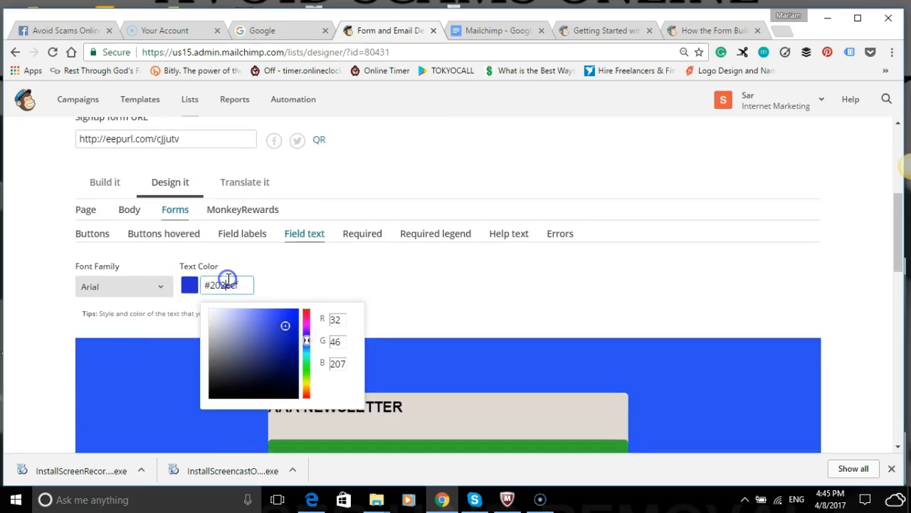
{"action": "left_click", "coordinate": [397, 303]}
{"action": "scroll", "coordinate": [401, 305], "scroll_direction": "down", "scroll_amount": 3}
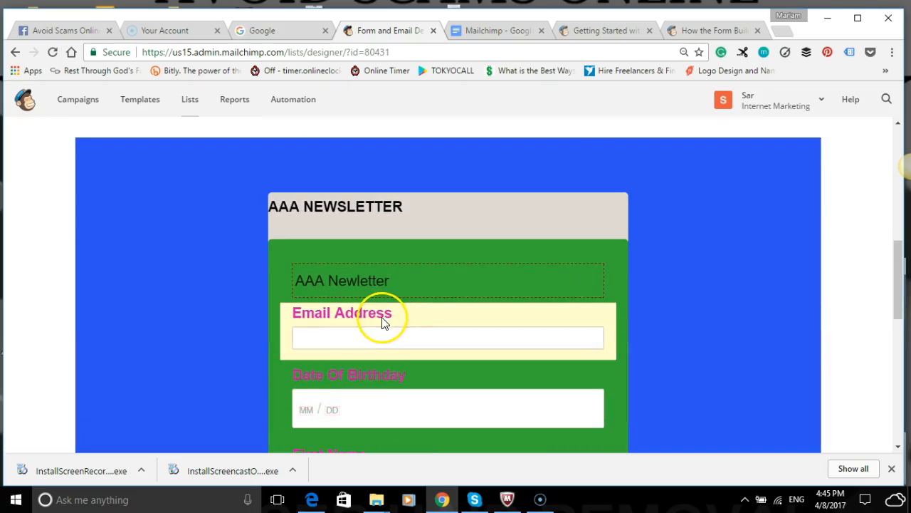
{"action": "scroll", "coordinate": [382, 323], "scroll_direction": "down", "scroll_amount": 2}
{"action": "scroll", "coordinate": [331, 274], "scroll_direction": "up", "scroll_amount": 4}
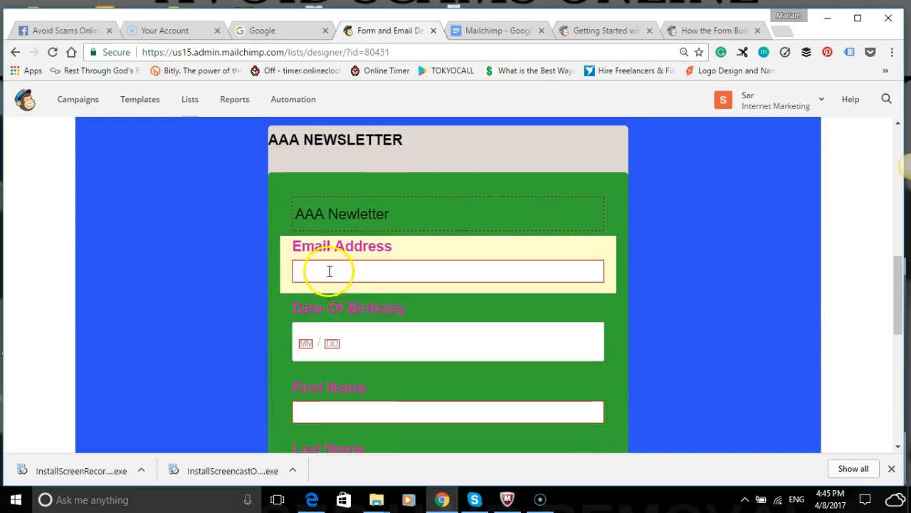
Step: Set the field text color to yellow #e7ee16 and check the form fields in the preview
{"action": "left_click", "coordinate": [240, 218]}
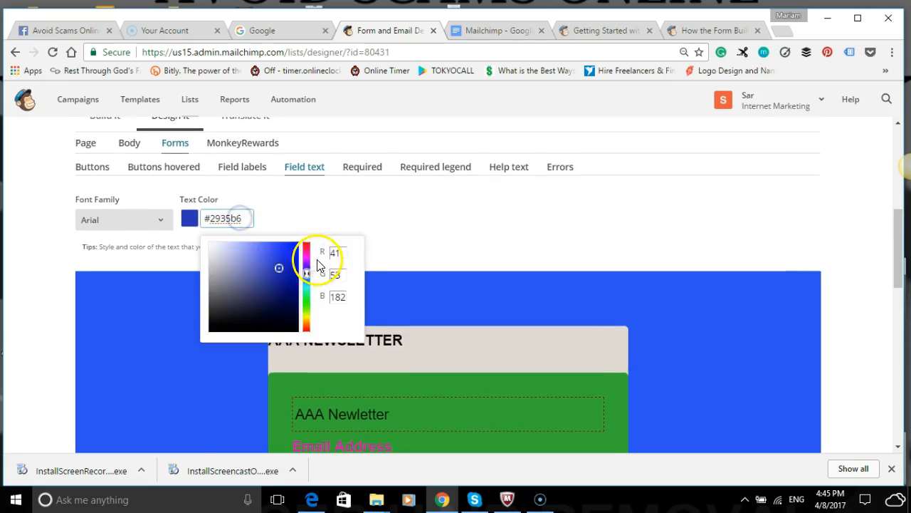
{"action": "left_click_drag", "start_coordinate": [306, 271], "coordinate": [303, 321]}
{"action": "left_click_drag", "start_coordinate": [279, 267], "coordinate": [294, 254]}
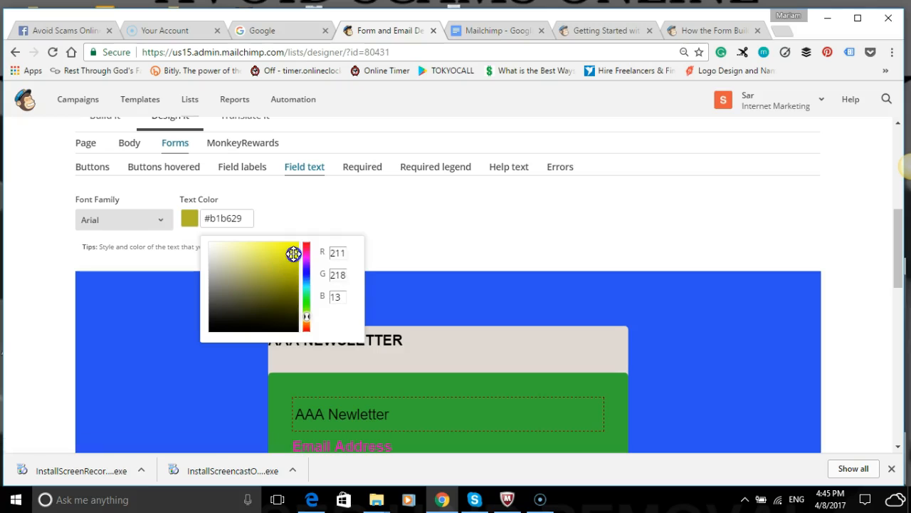
{"action": "left_click", "coordinate": [423, 246]}
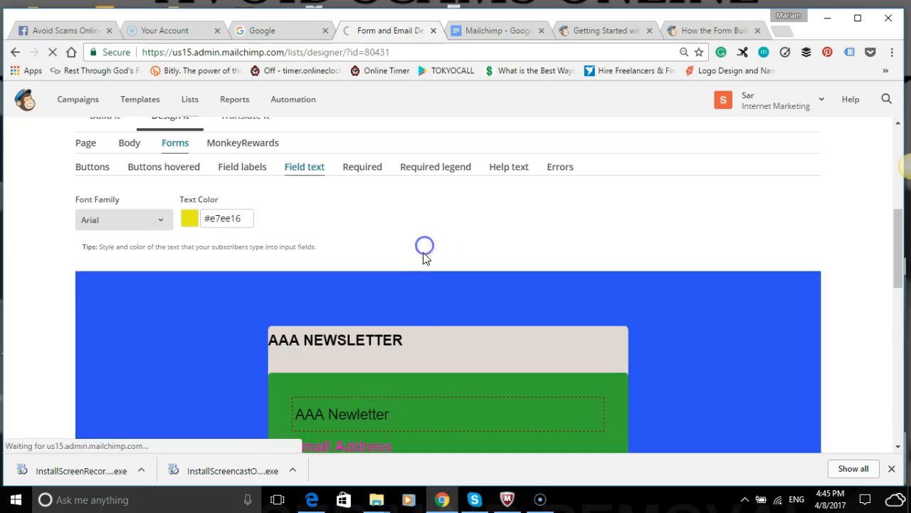
{"action": "scroll", "coordinate": [397, 328], "scroll_direction": "down", "scroll_amount": 3}
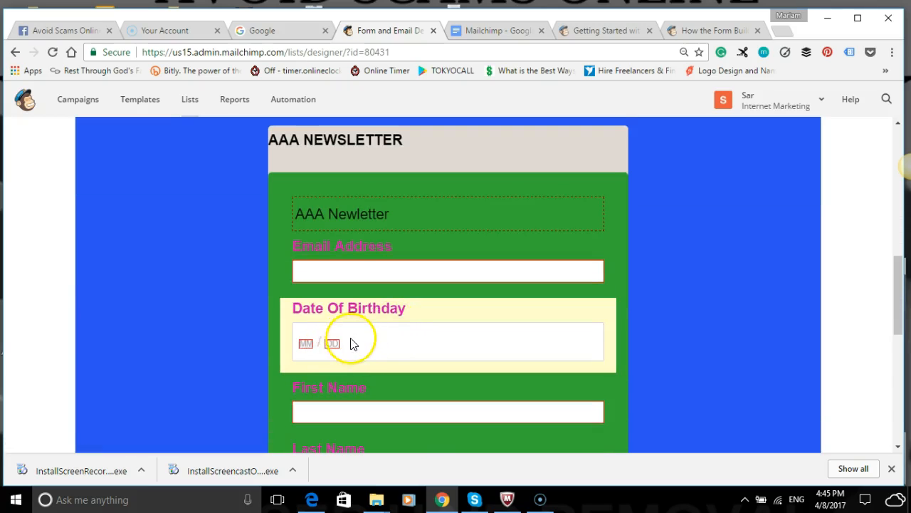
{"action": "scroll", "coordinate": [360, 341], "scroll_direction": "down", "scroll_amount": 3}
{"action": "scroll", "coordinate": [365, 339], "scroll_direction": "up", "scroll_amount": 3}
{"action": "scroll", "coordinate": [370, 313], "scroll_direction": "up", "scroll_amount": 3}
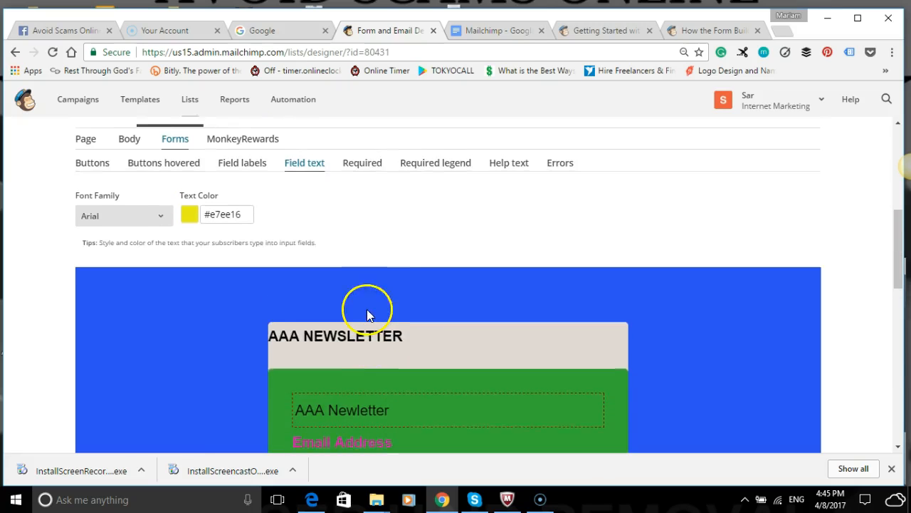
Step: Set the required asterisks' text color to dark blue #361c9e and check the form fields in the preview
{"action": "left_click", "coordinate": [365, 169]}
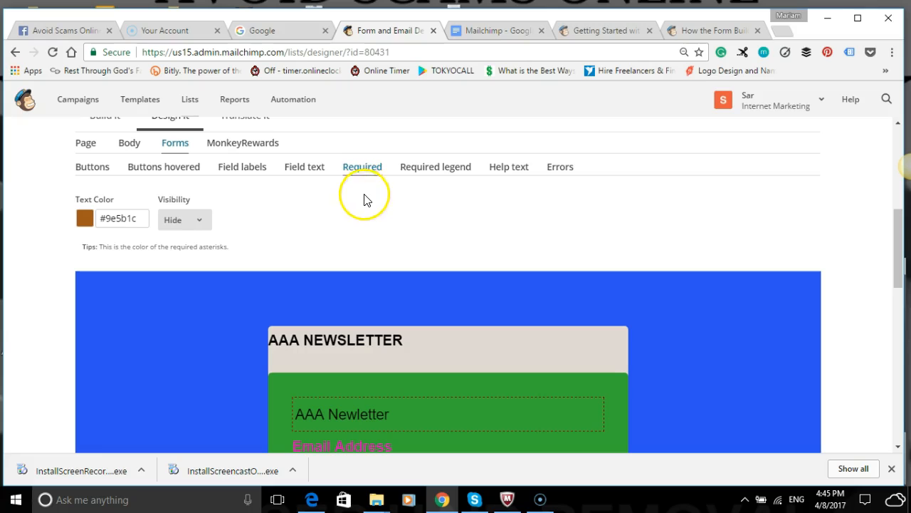
{"action": "scroll", "coordinate": [171, 256], "scroll_direction": "down", "scroll_amount": 2}
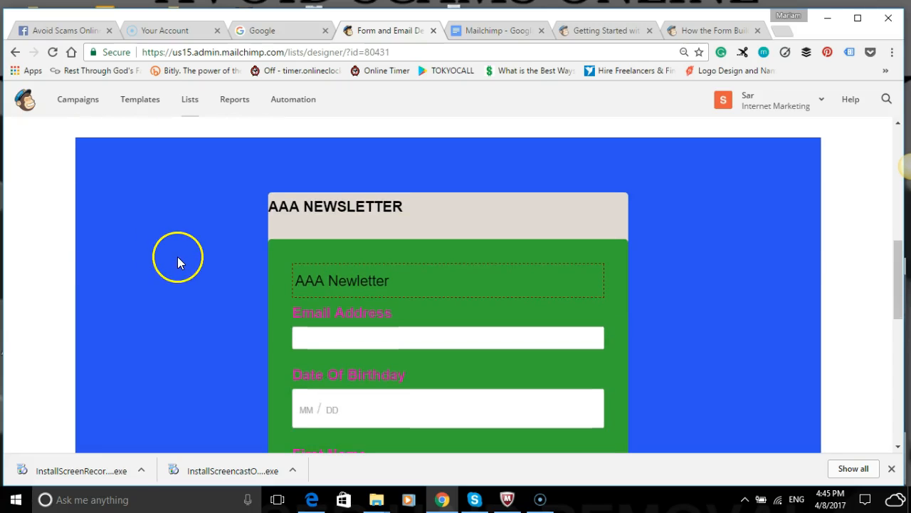
{"action": "scroll", "coordinate": [193, 264], "scroll_direction": "up", "scroll_amount": 3}
{"action": "left_click", "coordinate": [368, 235]}
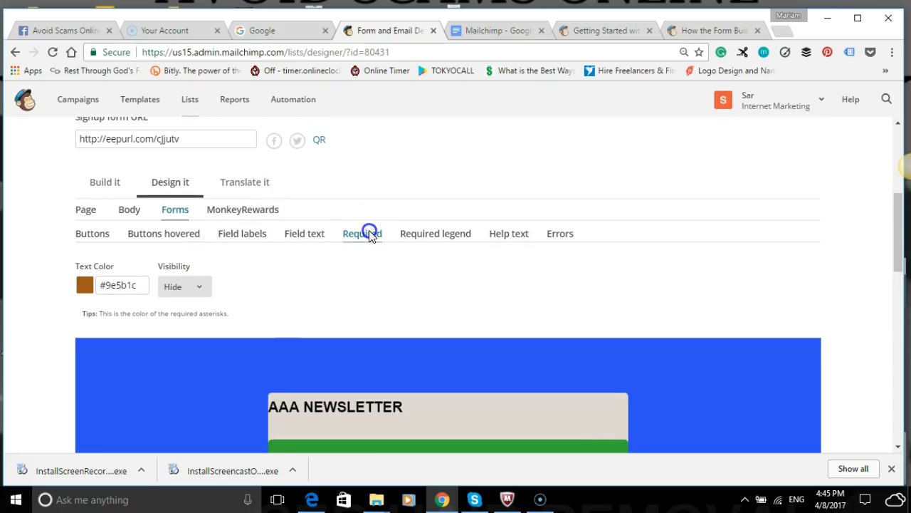
{"action": "left_click", "coordinate": [128, 284]}
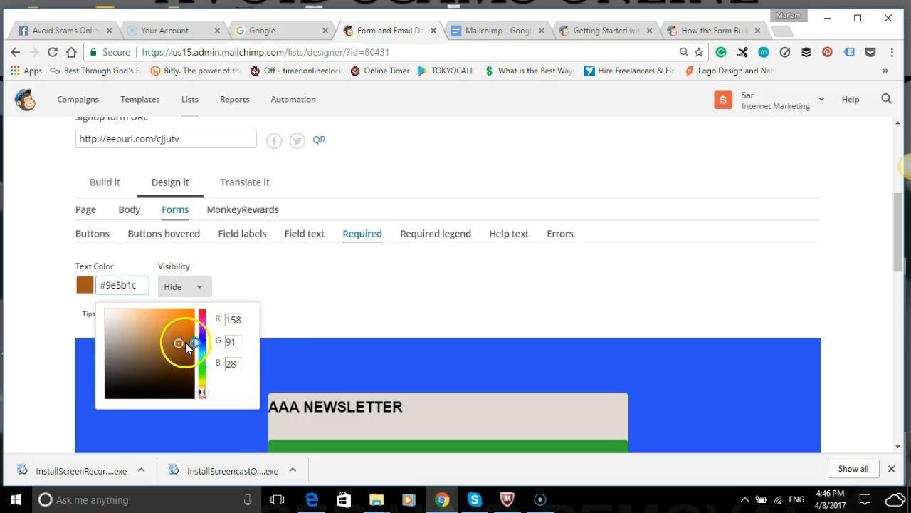
{"action": "scroll", "coordinate": [214, 341], "scroll_direction": "down", "scroll_amount": 2}
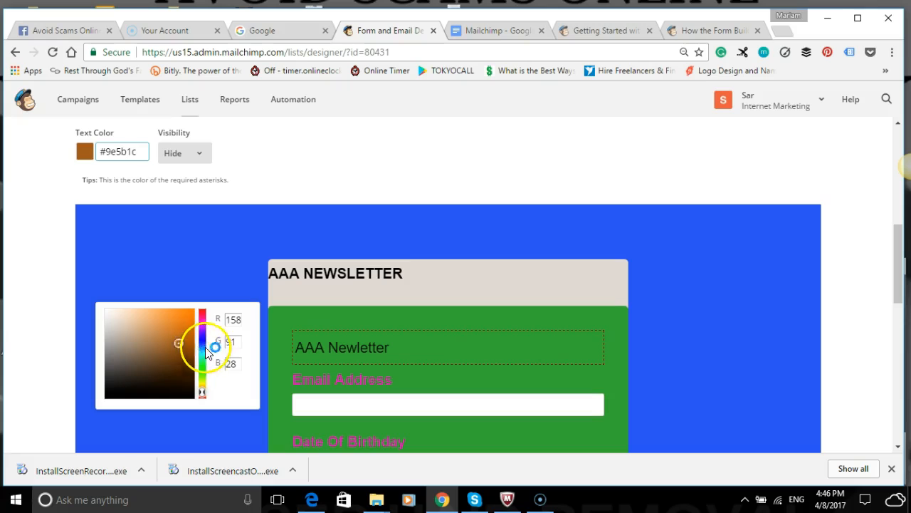
{"action": "left_click", "coordinate": [201, 335]}
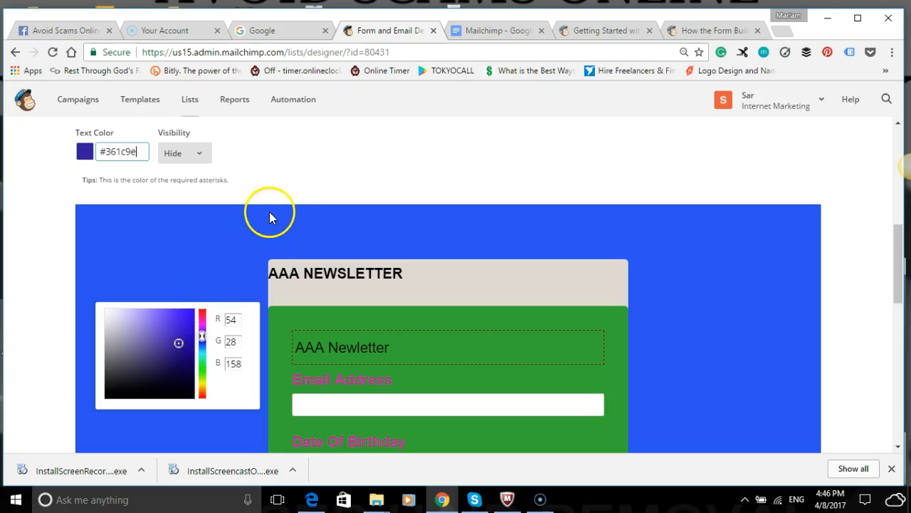
{"action": "scroll", "coordinate": [420, 231], "scroll_direction": "down", "scroll_amount": 4}
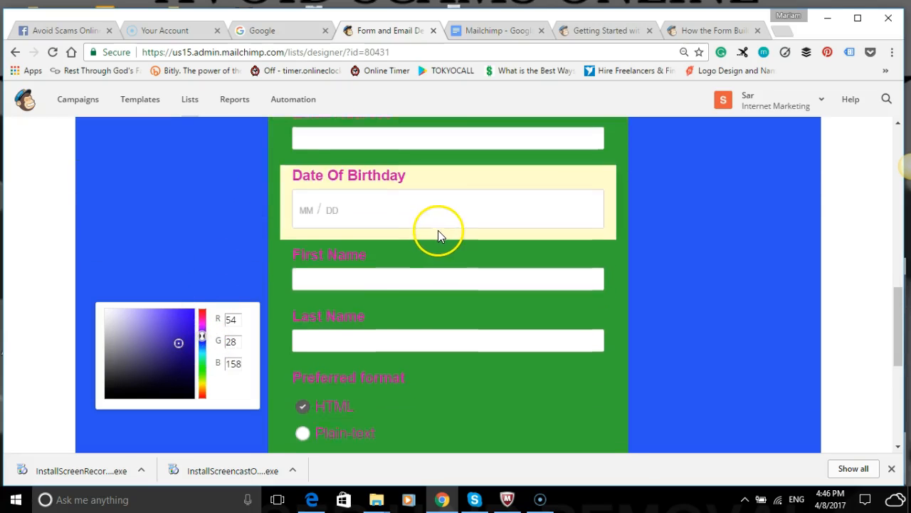
Step: Try setting the required asterisks' visibility to Show and check them beside the field labels in the form preview
{"action": "scroll", "coordinate": [313, 186], "scroll_direction": "up", "scroll_amount": 6}
{"action": "scroll", "coordinate": [209, 286], "scroll_direction": "down", "scroll_amount": 1}
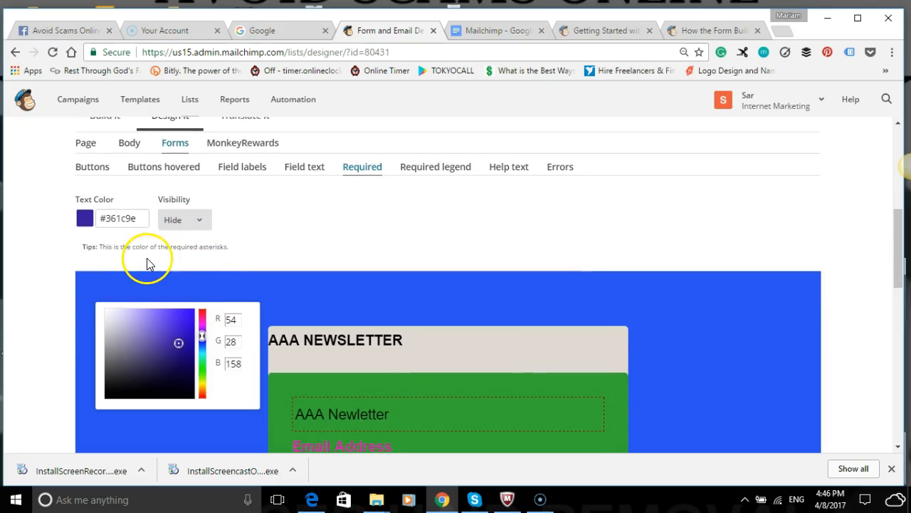
{"action": "left_click", "coordinate": [202, 225]}
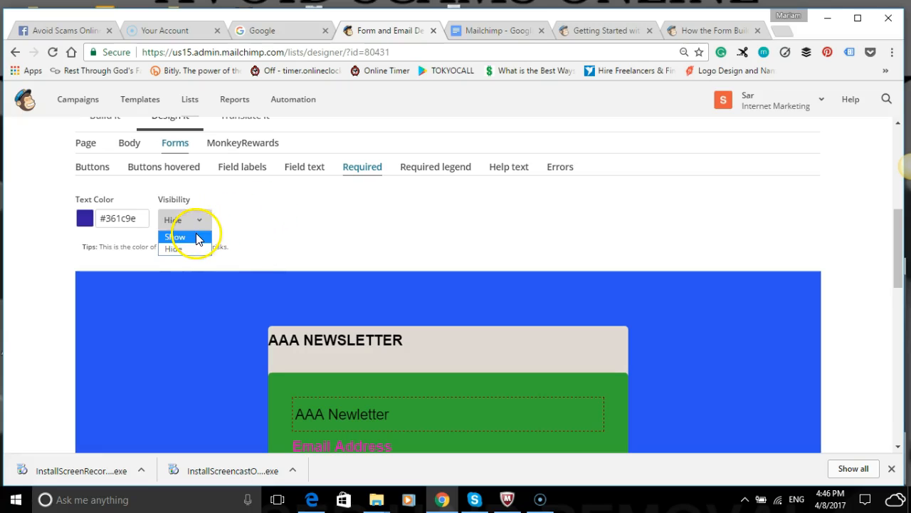
{"action": "left_click", "coordinate": [175, 237]}
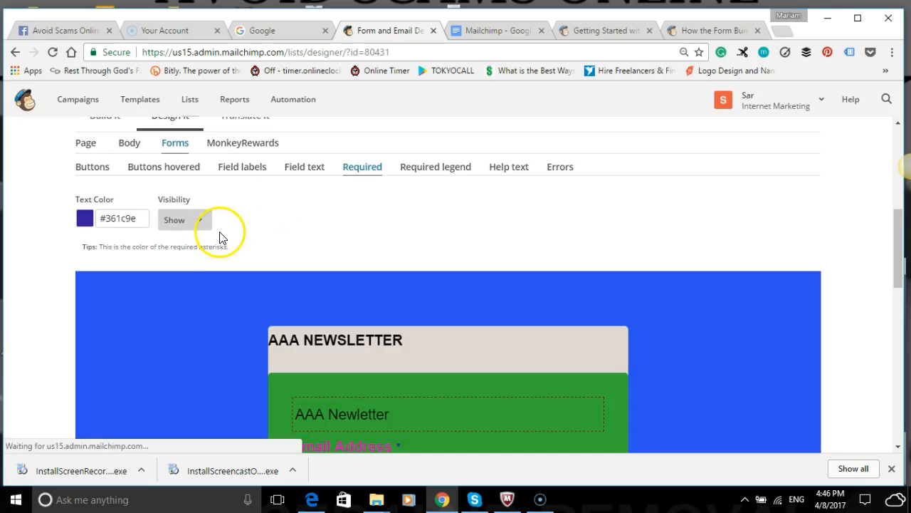
{"action": "scroll", "coordinate": [370, 254], "scroll_direction": "down", "scroll_amount": 1}
{"action": "scroll", "coordinate": [382, 262], "scroll_direction": "down", "scroll_amount": 1}
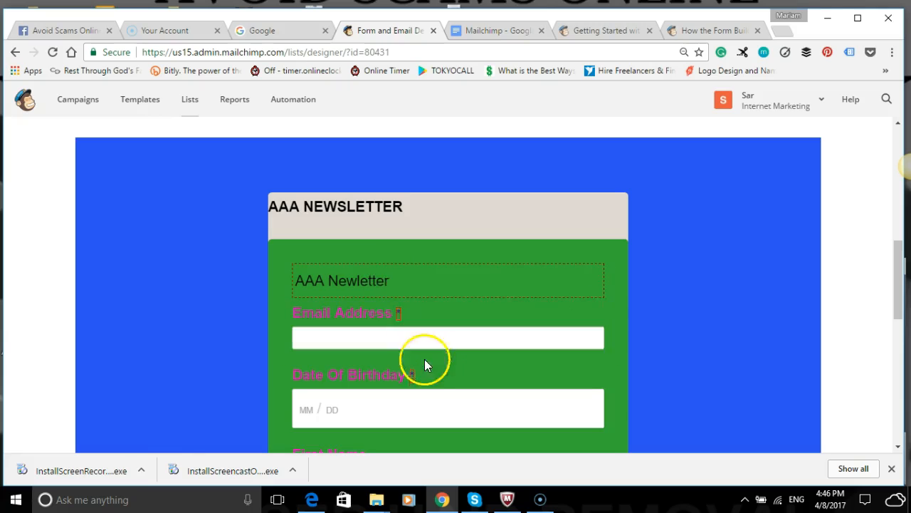
{"action": "scroll", "coordinate": [427, 366], "scroll_direction": "down", "scroll_amount": 2}
{"action": "scroll", "coordinate": [324, 295], "scroll_direction": "up", "scroll_amount": 3}
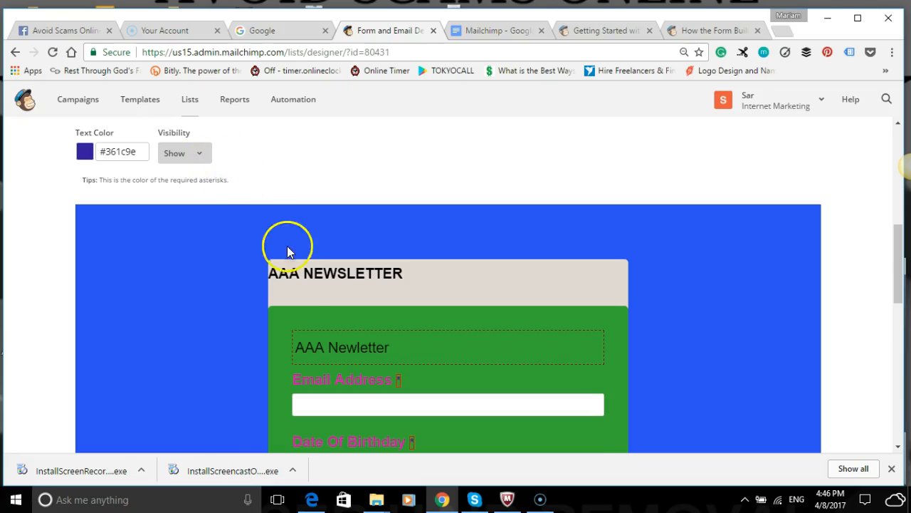
{"action": "scroll", "coordinate": [289, 252], "scroll_direction": "down", "scroll_amount": 2}
{"action": "scroll", "coordinate": [412, 286], "scroll_direction": "down", "scroll_amount": 3}
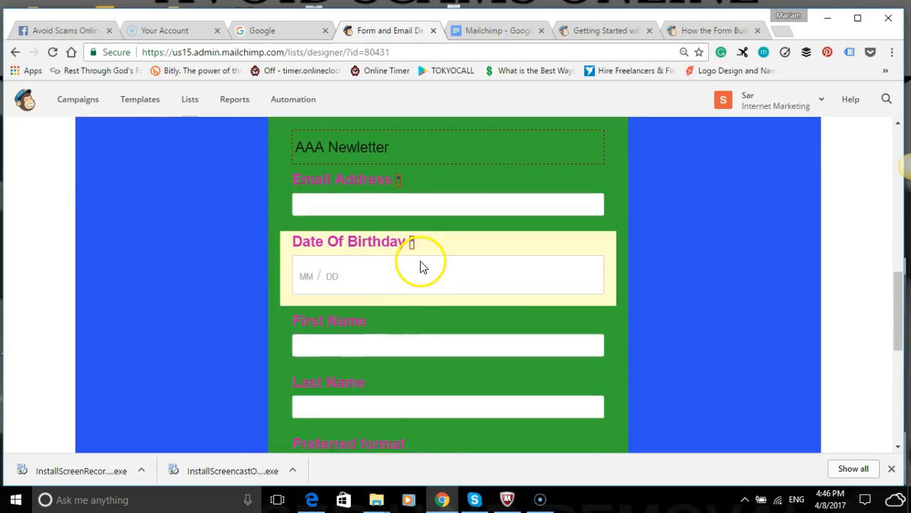
{"action": "scroll", "coordinate": [409, 301], "scroll_direction": "up", "scroll_amount": 3}
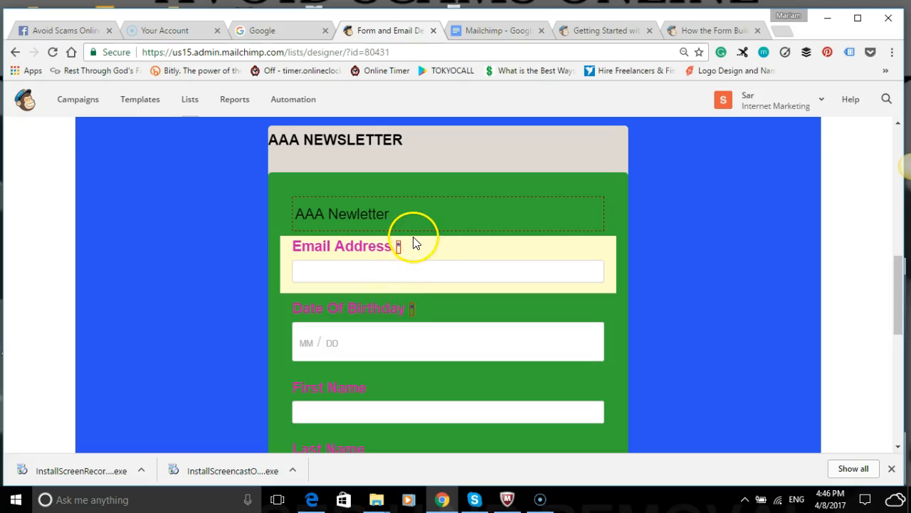
{"action": "scroll", "coordinate": [409, 242], "scroll_direction": "up", "scroll_amount": 1}
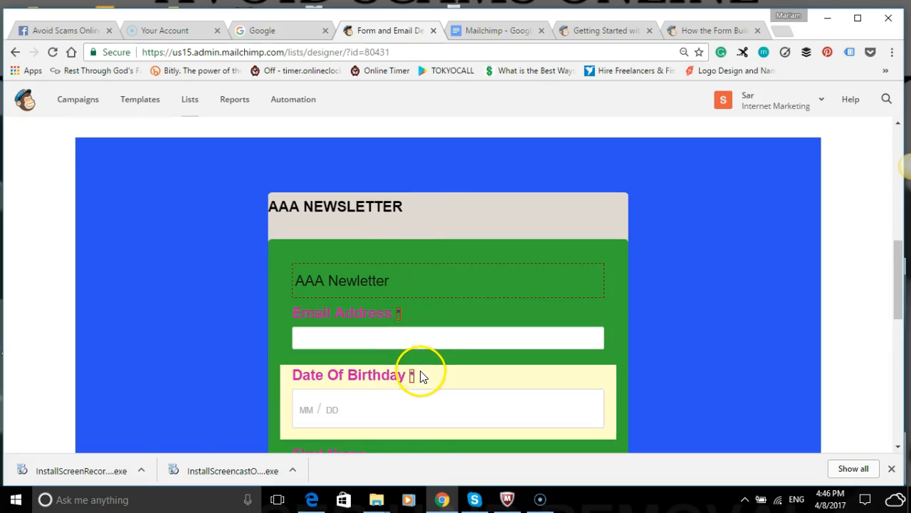
{"action": "scroll", "coordinate": [395, 367], "scroll_direction": "up", "scroll_amount": 2}
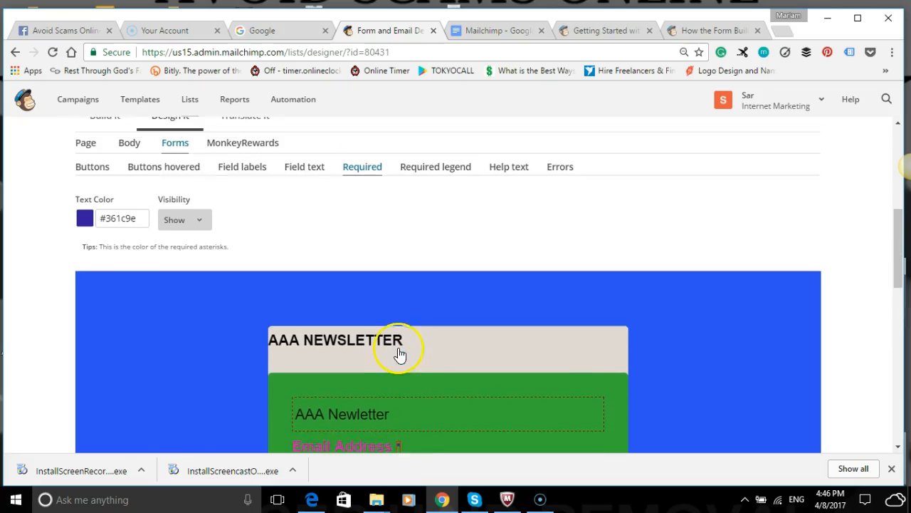
{"action": "scroll", "coordinate": [384, 360], "scroll_direction": "down", "scroll_amount": 1}
{"action": "scroll", "coordinate": [378, 350], "scroll_direction": "up", "scroll_amount": 1}
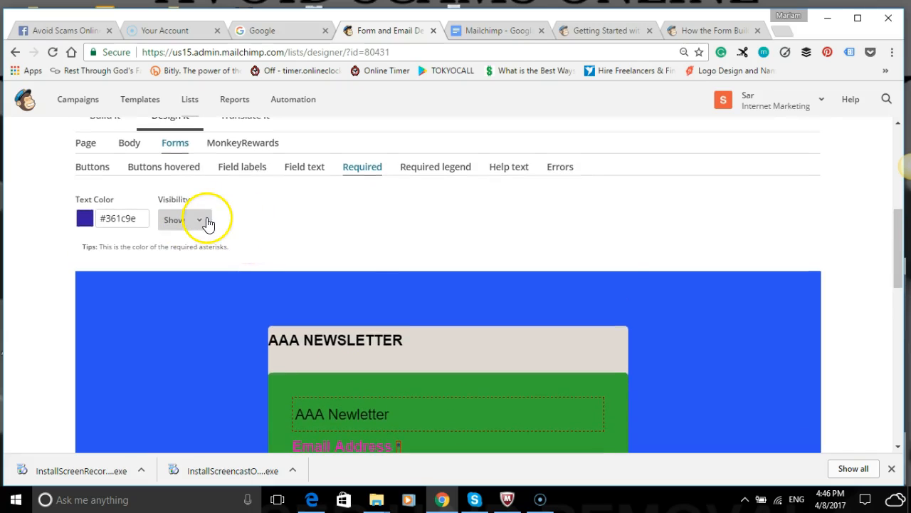
Step: Set the required asterisks' visibility back to Hide and check the field labels in the preview
{"action": "left_click", "coordinate": [208, 222]}
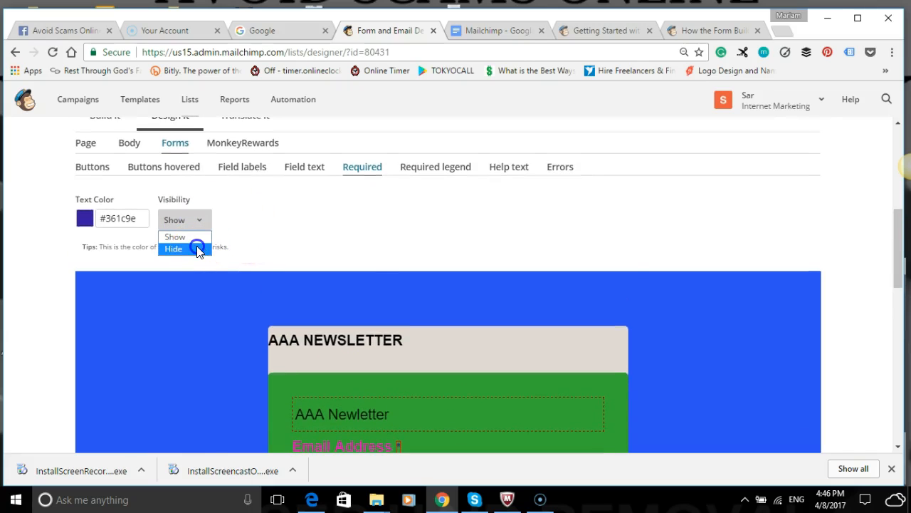
{"action": "left_click", "coordinate": [197, 249]}
{"action": "scroll", "coordinate": [409, 270], "scroll_direction": "down", "scroll_amount": 3}
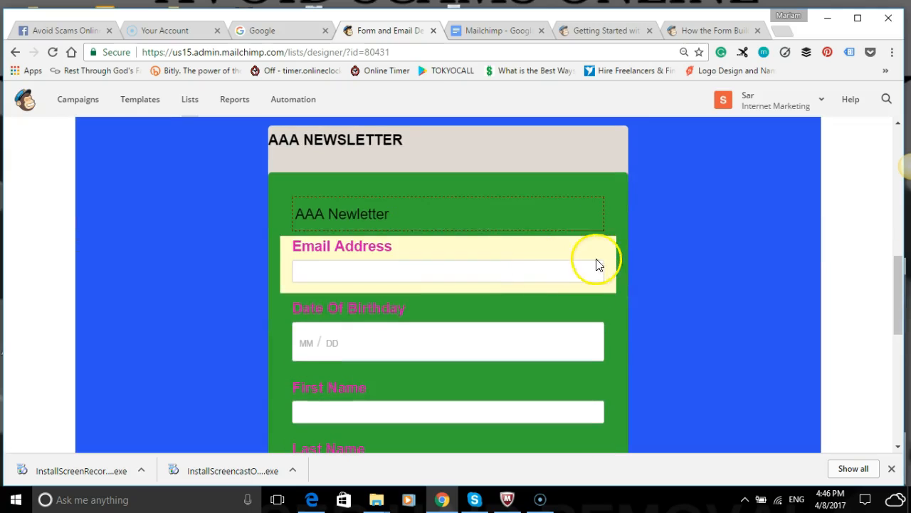
{"action": "scroll", "coordinate": [460, 309], "scroll_direction": "down", "scroll_amount": 3}
{"action": "scroll", "coordinate": [459, 307], "scroll_direction": "up", "scroll_amount": 2}
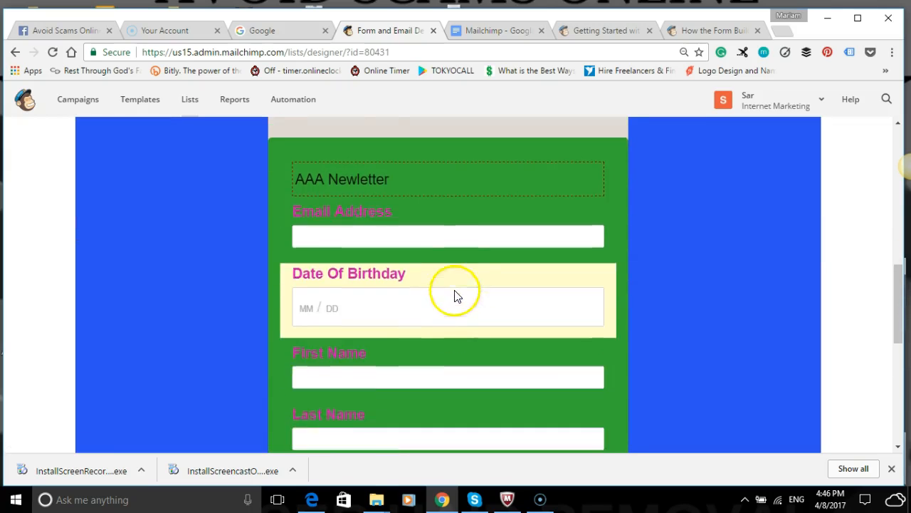
{"action": "scroll", "coordinate": [457, 295], "scroll_direction": "up", "scroll_amount": 5}
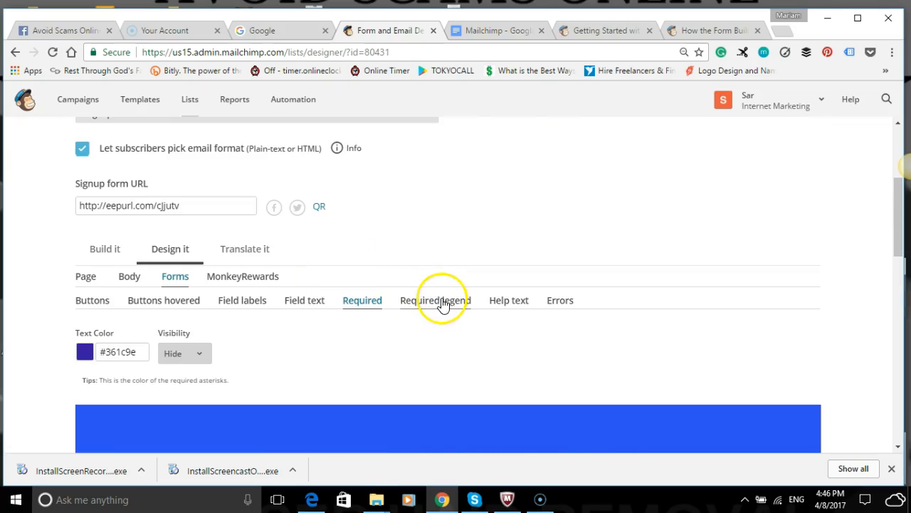
Step: Try setting the required legend's display to Show and check the instructions above the fields in the preview
{"action": "left_click", "coordinate": [435, 300]}
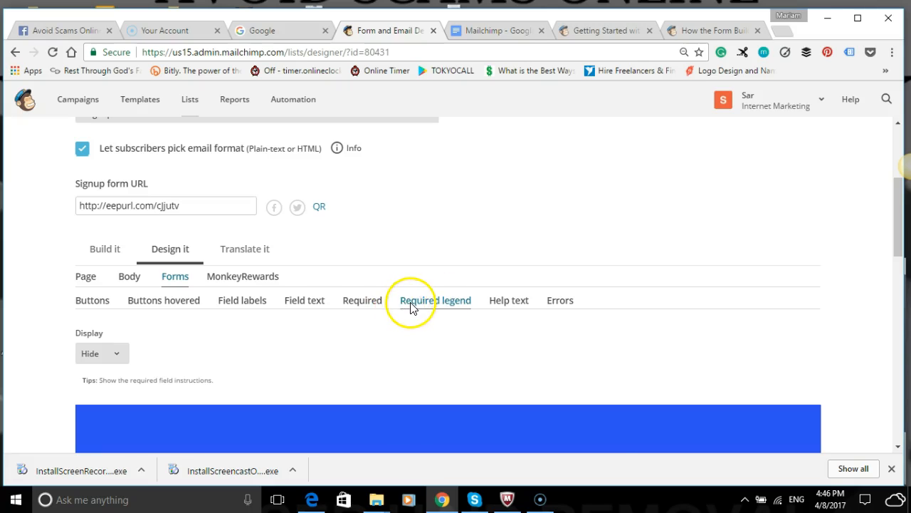
{"action": "scroll", "coordinate": [413, 306], "scroll_direction": "down", "scroll_amount": 2}
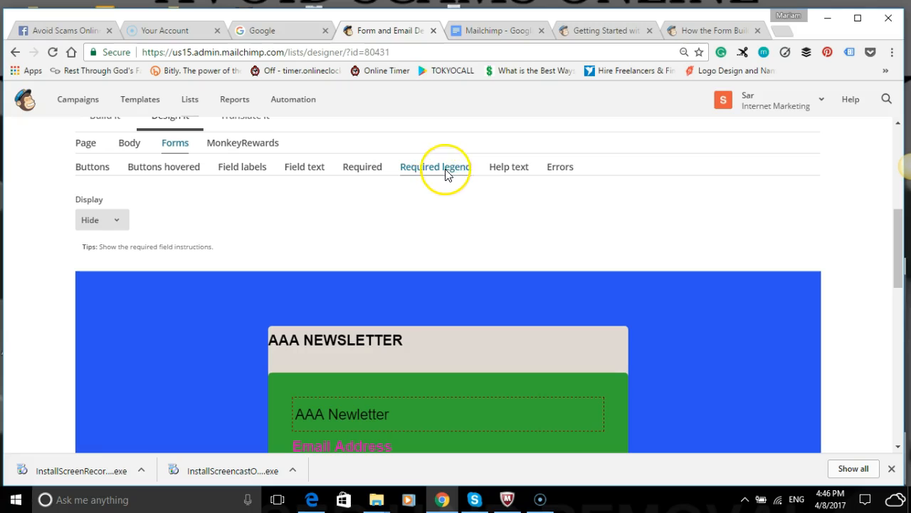
{"action": "scroll", "coordinate": [150, 254], "scroll_direction": "down", "scroll_amount": 1}
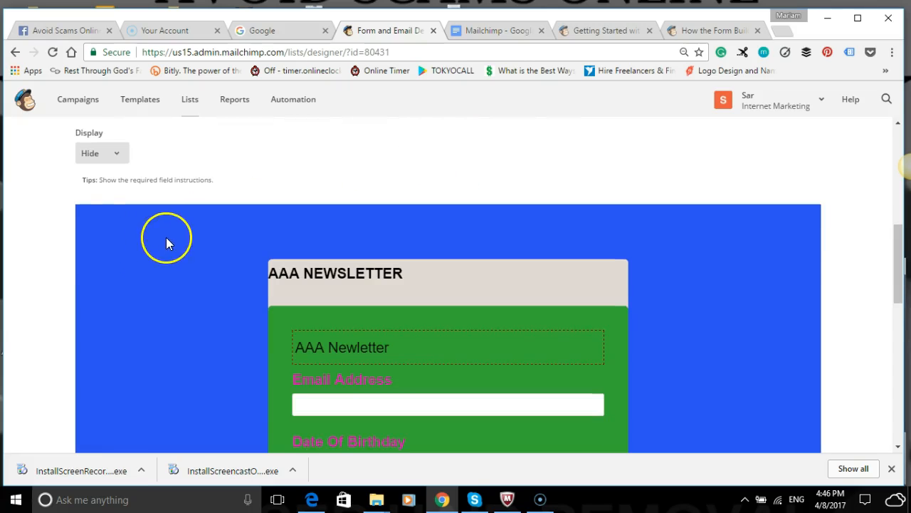
{"action": "scroll", "coordinate": [253, 256], "scroll_direction": "down", "scroll_amount": 2}
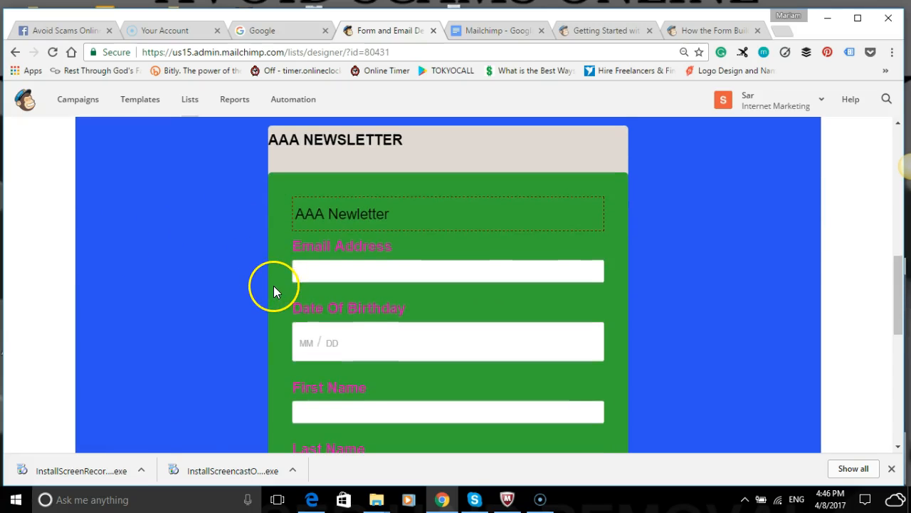
{"action": "scroll", "coordinate": [272, 292], "scroll_direction": "down", "scroll_amount": 3}
{"action": "scroll", "coordinate": [181, 226], "scroll_direction": "up", "scroll_amount": 7}
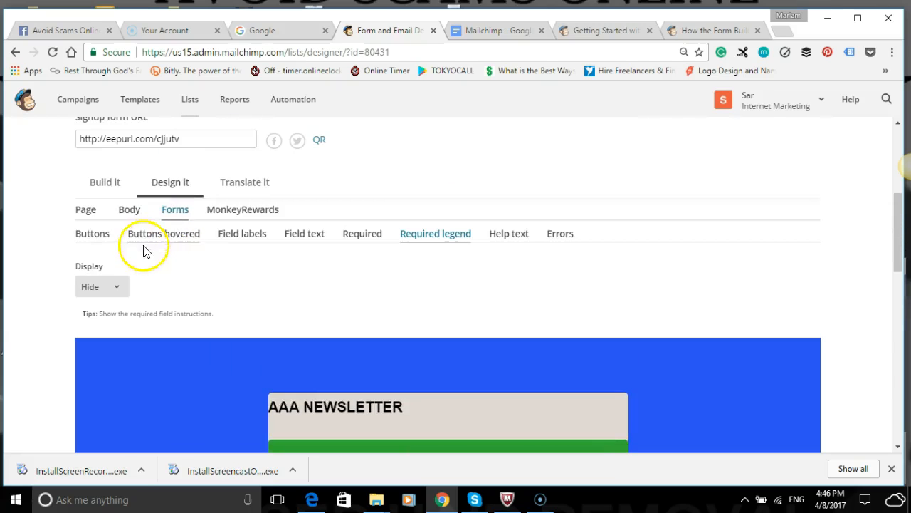
{"action": "left_click", "coordinate": [118, 286]}
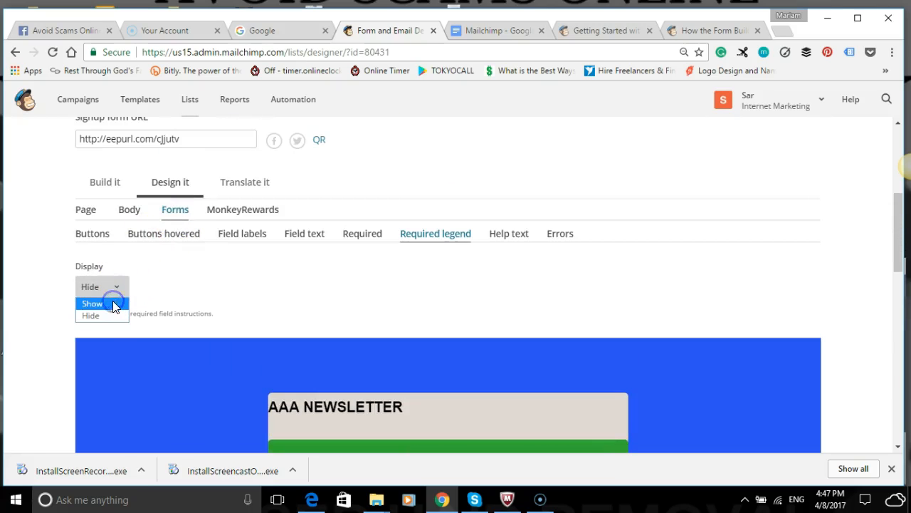
{"action": "left_click", "coordinate": [113, 303]}
{"action": "scroll", "coordinate": [271, 286], "scroll_direction": "down", "scroll_amount": 2}
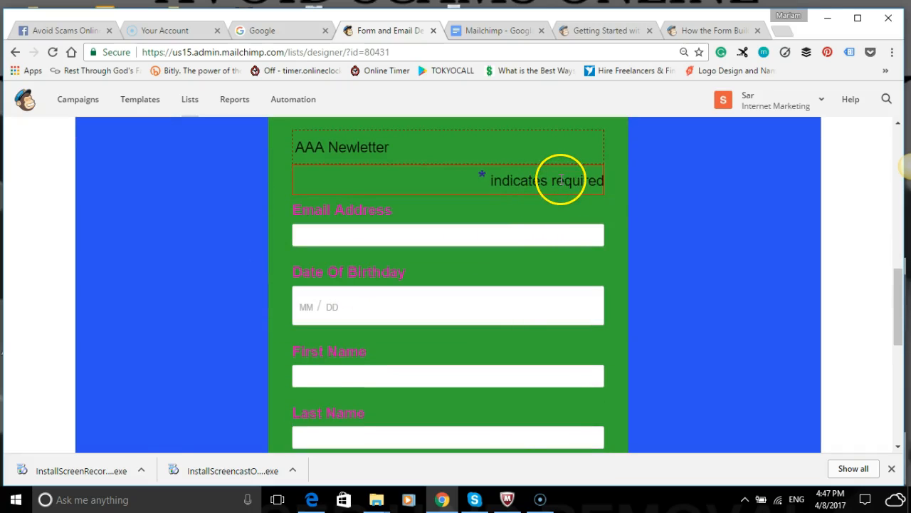
{"action": "scroll", "coordinate": [520, 235], "scroll_direction": "down", "scroll_amount": 3}
{"action": "scroll", "coordinate": [520, 231], "scroll_direction": "up", "scroll_amount": 3}
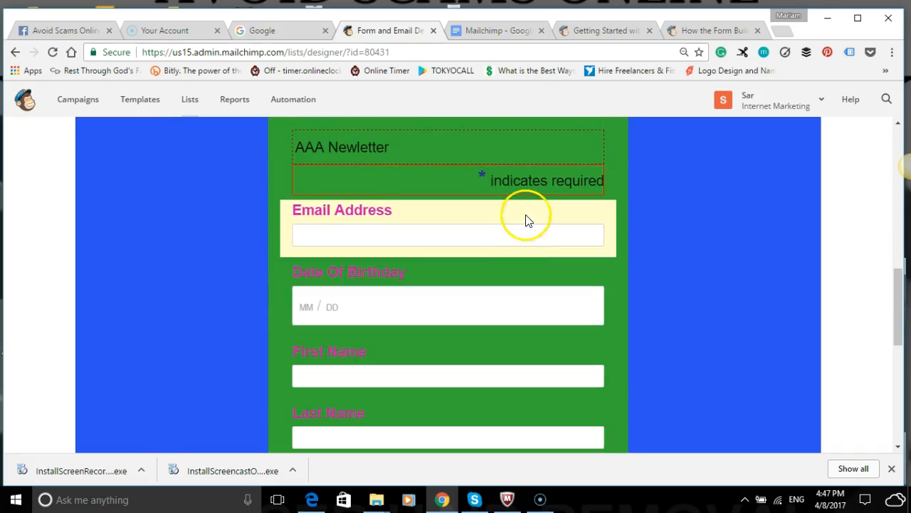
Step: Set the required legend's display back to Hide
{"action": "scroll", "coordinate": [527, 231], "scroll_direction": "up", "scroll_amount": 1}
{"action": "left_click", "coordinate": [517, 256]}
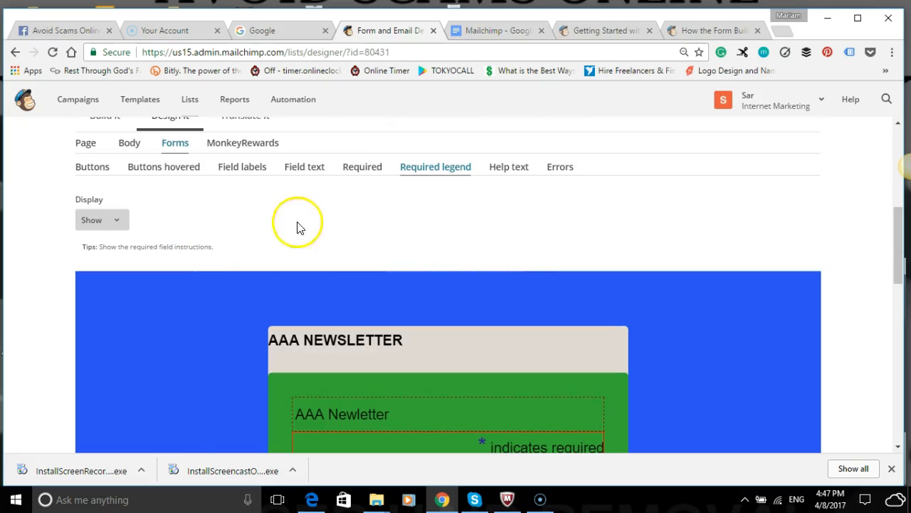
{"action": "left_click", "coordinate": [122, 221]}
{"action": "left_click", "coordinate": [114, 248]}
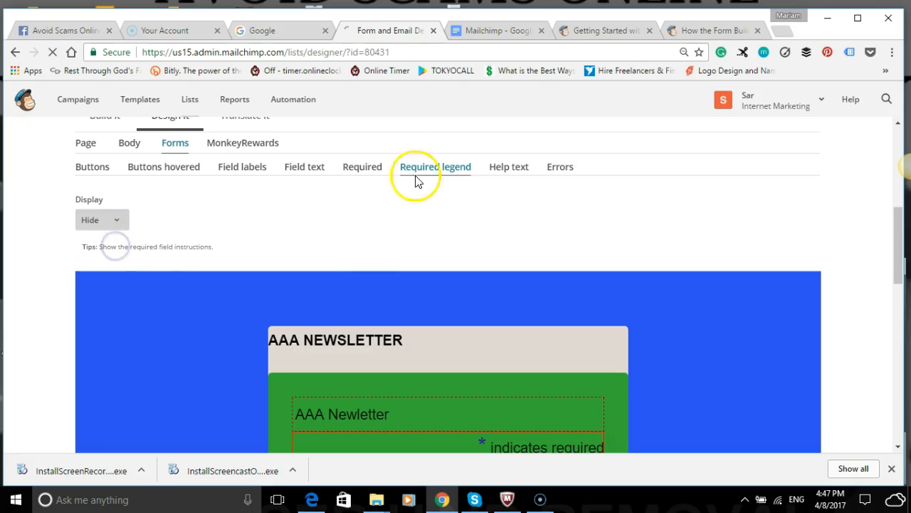
Step: Set the help text color to red #e64040 and check the form in the preview
{"action": "left_click", "coordinate": [507, 169]}
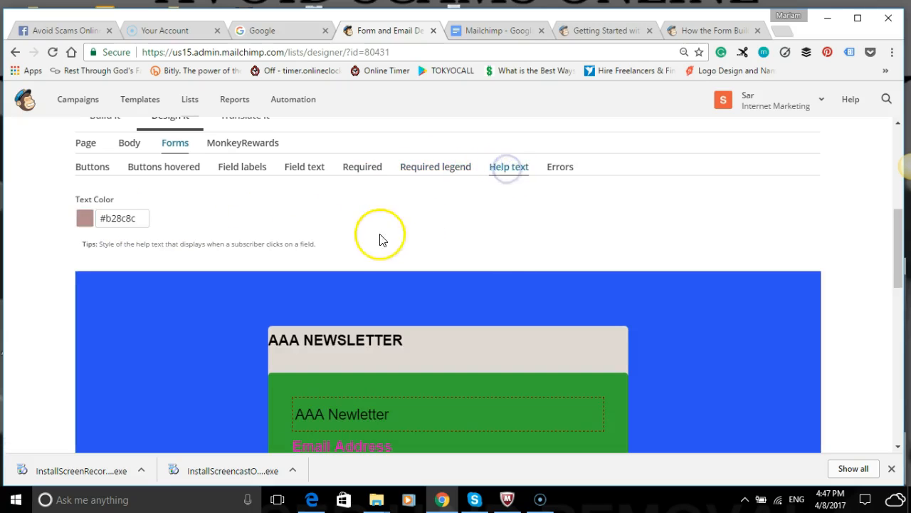
{"action": "scroll", "coordinate": [379, 233], "scroll_direction": "down", "scroll_amount": 3}
{"action": "scroll", "coordinate": [377, 235], "scroll_direction": "up", "scroll_amount": 3}
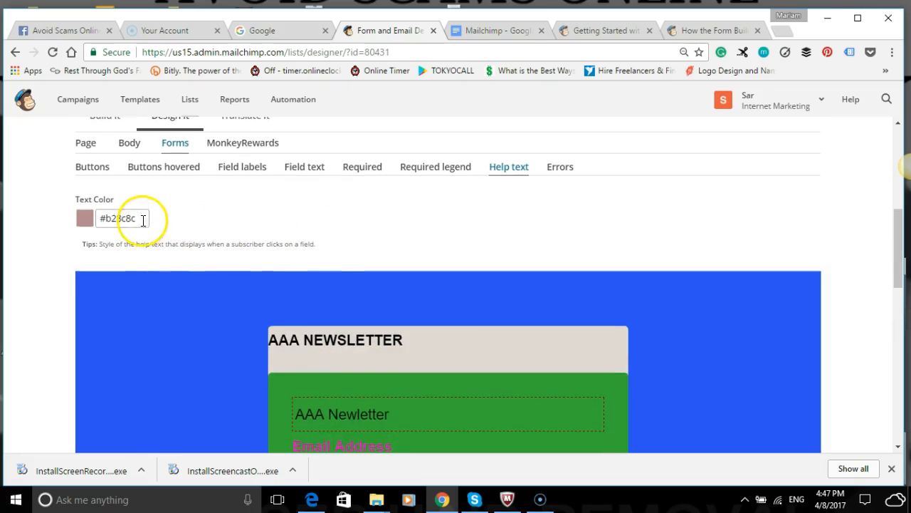
{"action": "left_click", "coordinate": [142, 217]}
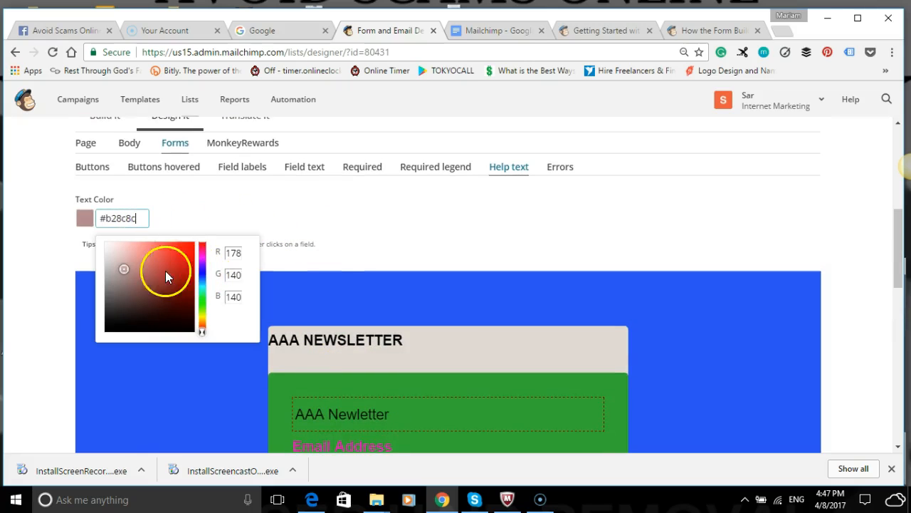
{"action": "left_click_drag", "start_coordinate": [124, 267], "coordinate": [139, 267]}
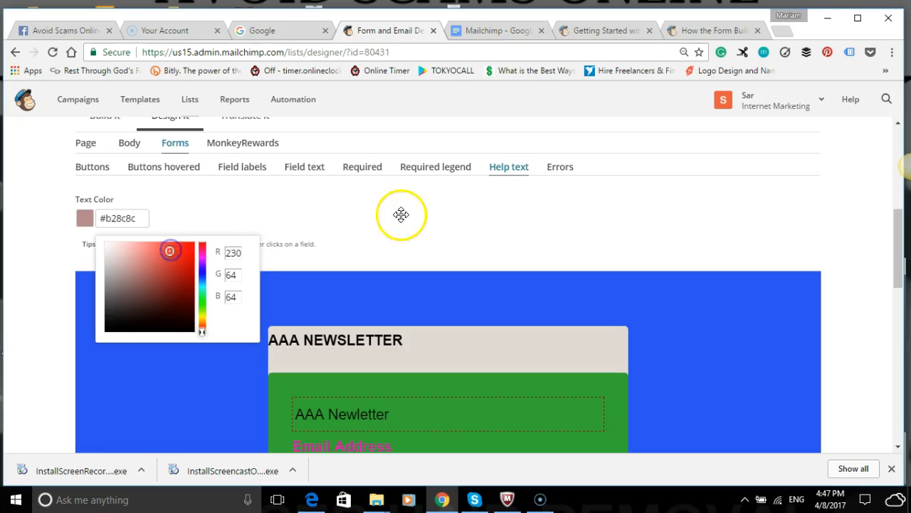
{"action": "left_click", "coordinate": [401, 214]}
{"action": "scroll", "coordinate": [401, 228], "scroll_direction": "down", "scroll_amount": 6}
{"action": "scroll", "coordinate": [427, 230], "scroll_direction": "down", "scroll_amount": 3}
{"action": "scroll", "coordinate": [429, 235], "scroll_direction": "up", "scroll_amount": 8}
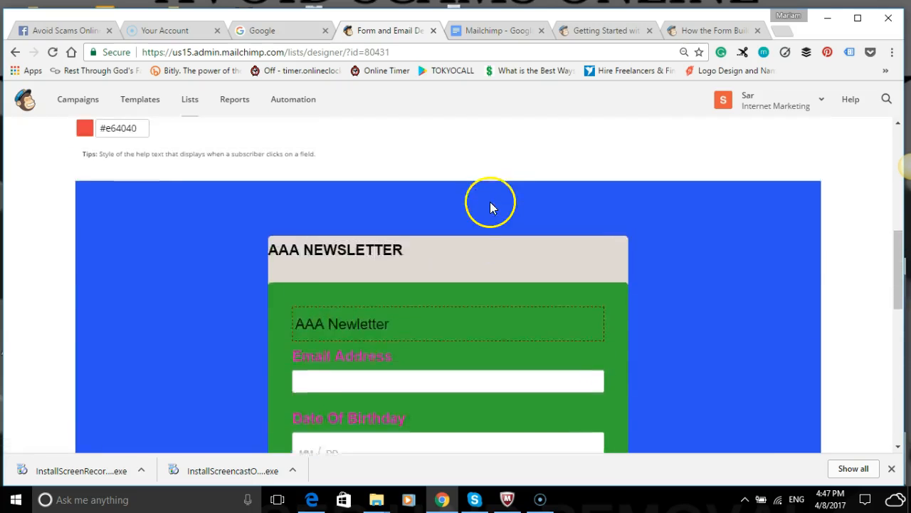
Step: Open the style settings for the form's error warnings
{"action": "scroll", "coordinate": [490, 207], "scroll_direction": "up", "scroll_amount": 3}
{"action": "left_click", "coordinate": [556, 248]}
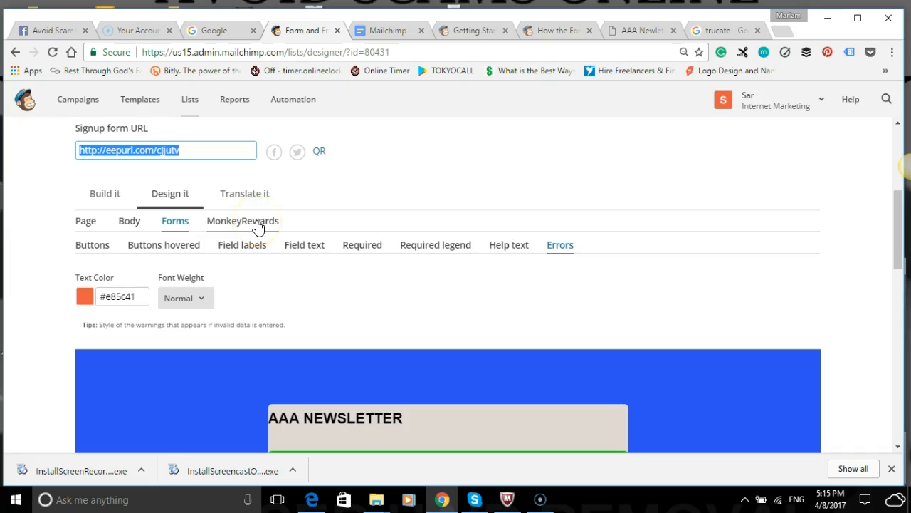
Step: Set the MonkeyRewards badge's image alignment to Center and check the badge below the form in the preview
{"action": "left_click", "coordinate": [258, 227]}
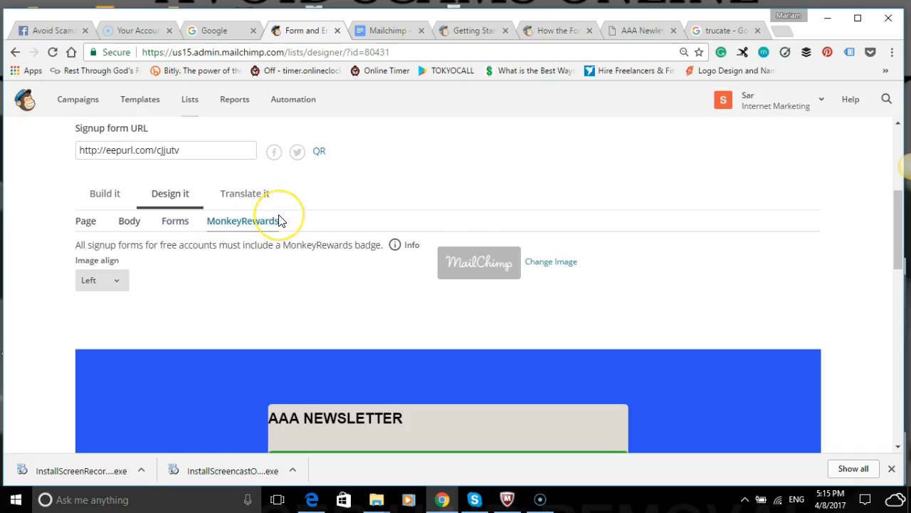
{"action": "scroll", "coordinate": [292, 231], "scroll_direction": "down", "scroll_amount": 1}
{"action": "scroll", "coordinate": [342, 224], "scroll_direction": "up", "scroll_amount": 1}
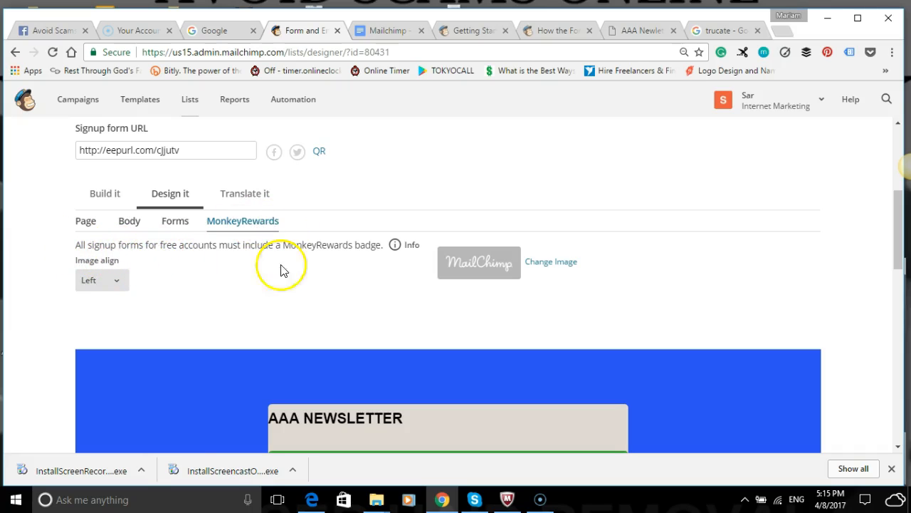
{"action": "left_click", "coordinate": [114, 281]}
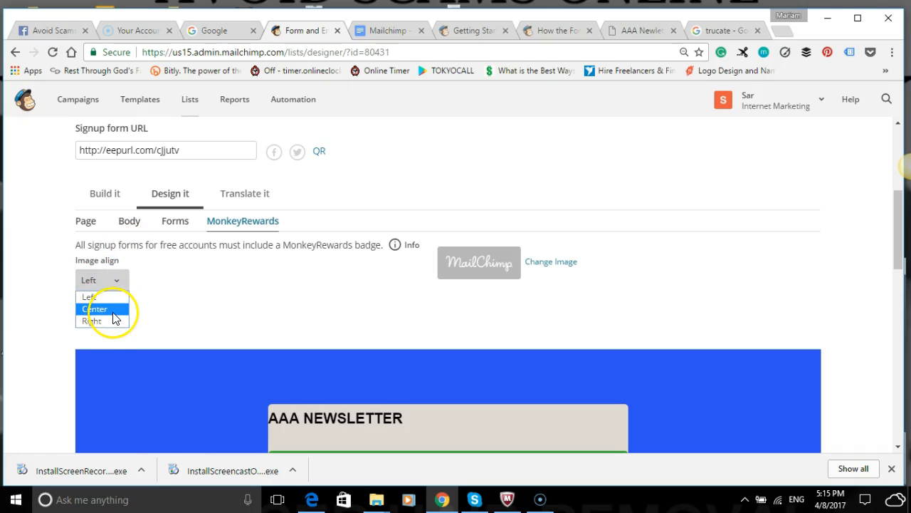
{"action": "left_click", "coordinate": [113, 312]}
{"action": "scroll", "coordinate": [350, 271], "scroll_direction": "down", "scroll_amount": 8}
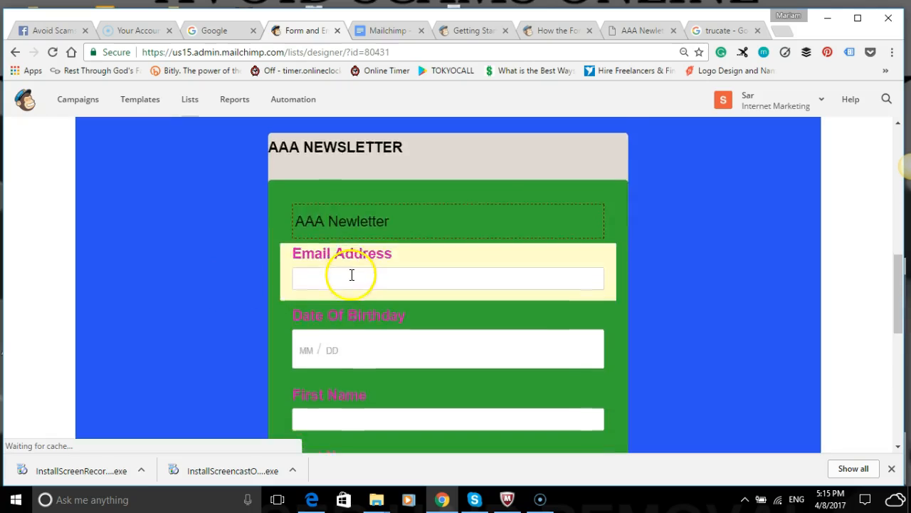
{"action": "scroll", "coordinate": [393, 286], "scroll_direction": "down", "scroll_amount": 2}
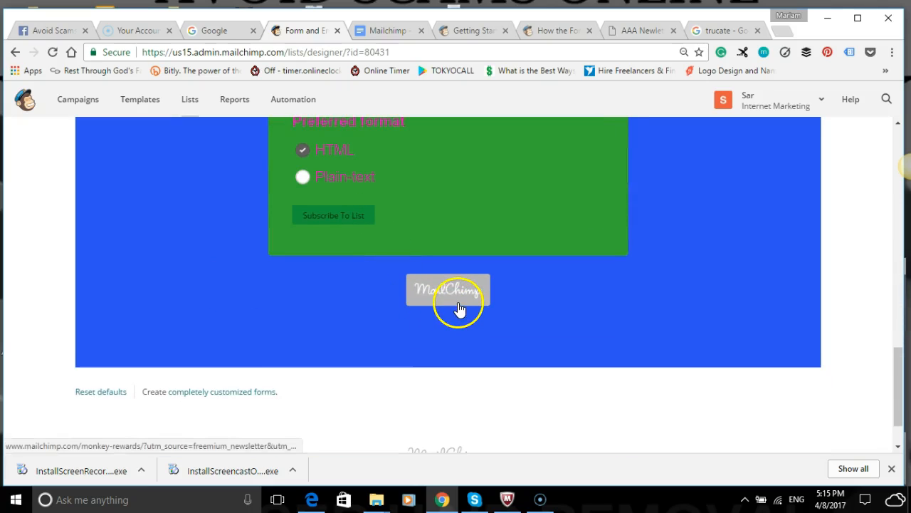
Step: Set the MonkeyRewards badge's image alignment to Left and check the form preview
{"action": "scroll", "coordinate": [372, 270], "scroll_direction": "up", "scroll_amount": 10}
{"action": "left_click", "coordinate": [117, 284]}
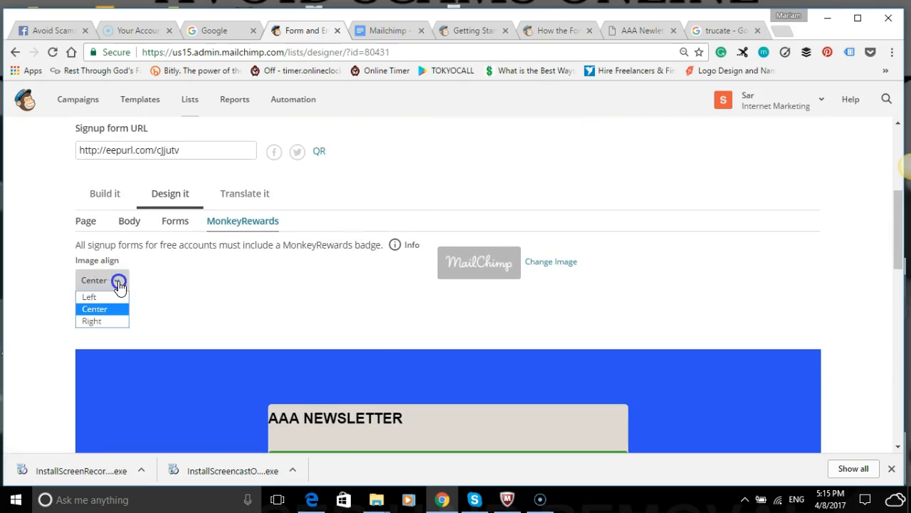
{"action": "left_click", "coordinate": [91, 298]}
{"action": "scroll", "coordinate": [340, 315], "scroll_direction": "down", "scroll_amount": 10}
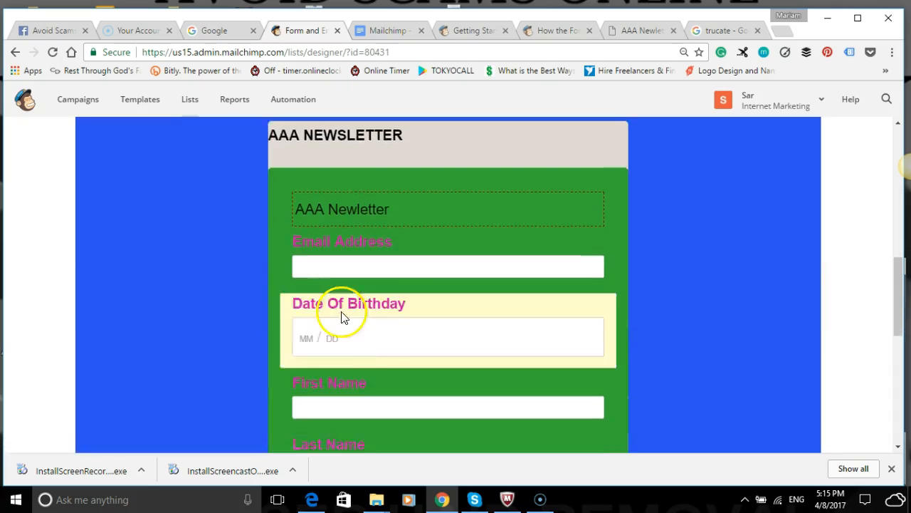
{"action": "scroll", "coordinate": [349, 309], "scroll_direction": "up", "scroll_amount": 5}
{"action": "scroll", "coordinate": [270, 258], "scroll_direction": "up", "scroll_amount": 5}
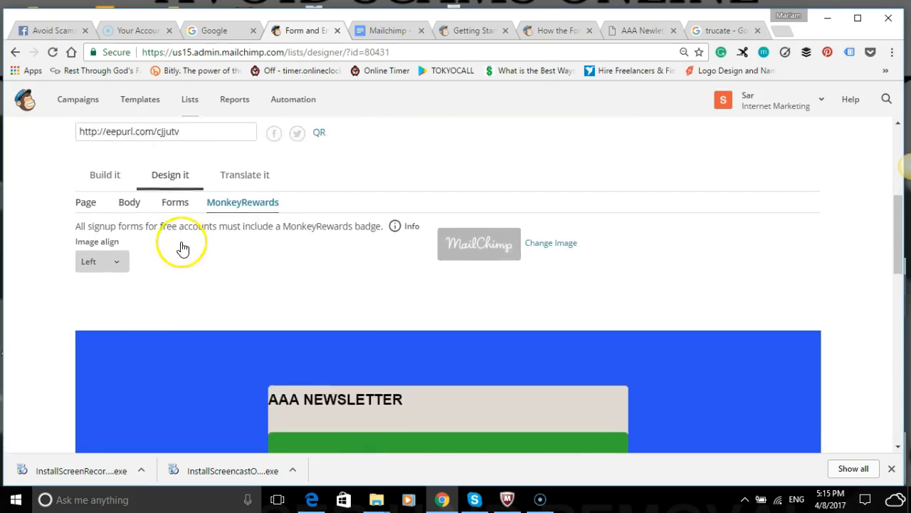
Step: Set the MonkeyRewards badge's alignment back to Center and check its position below the form
{"action": "left_click", "coordinate": [118, 352]}
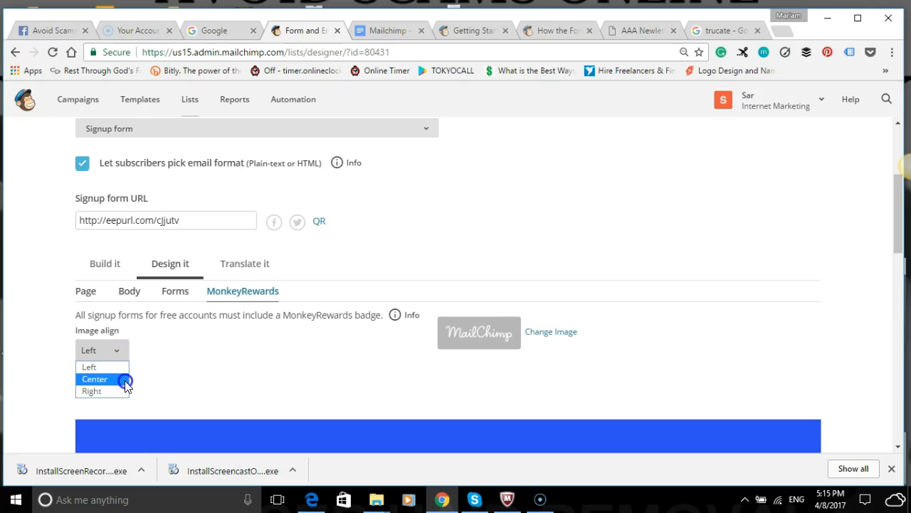
{"action": "left_click", "coordinate": [125, 383]}
{"action": "scroll", "coordinate": [271, 362], "scroll_direction": "down", "scroll_amount": 10}
{"action": "scroll", "coordinate": [409, 345], "scroll_direction": "down", "scroll_amount": 1}
{"action": "scroll", "coordinate": [270, 292], "scroll_direction": "up", "scroll_amount": 8}
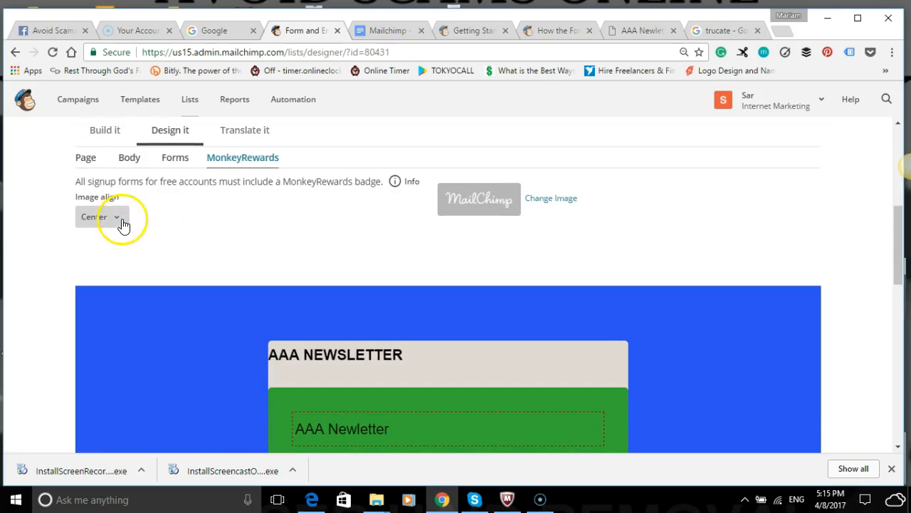
Step: Set the MonkeyRewards badge's image alignment to Right and check its position below the form
{"action": "left_click", "coordinate": [107, 258]}
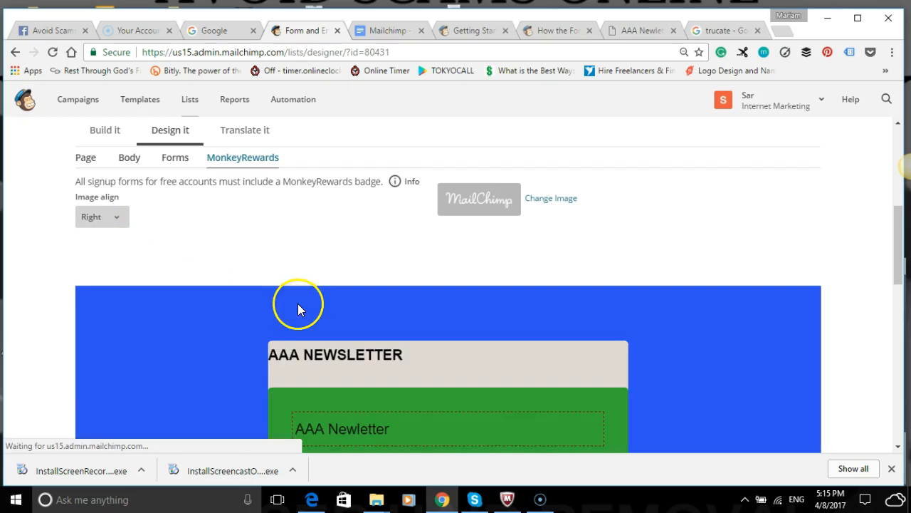
{"action": "scroll", "coordinate": [298, 309], "scroll_direction": "down", "scroll_amount": 10}
{"action": "scroll", "coordinate": [531, 270], "scroll_direction": "down", "scroll_amount": 1}
{"action": "scroll", "coordinate": [545, 236], "scroll_direction": "up", "scroll_amount": 10}
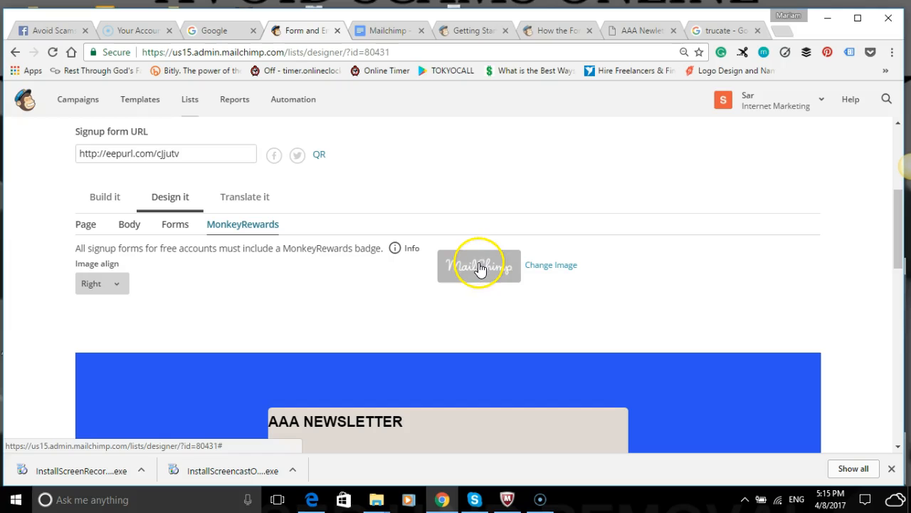
Step: Change the signup form badge to the yellow illustrated MailChimp image and check the form preview
{"action": "left_click", "coordinate": [504, 275]}
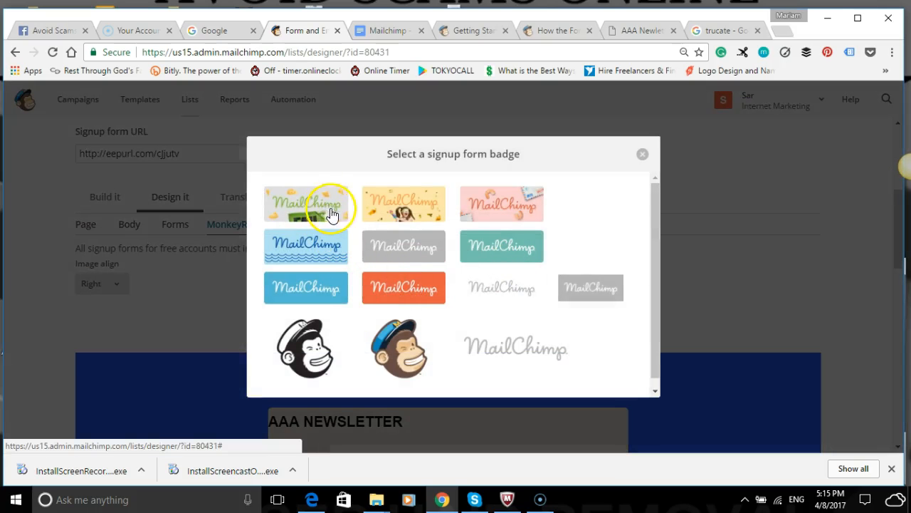
{"action": "left_click", "coordinate": [403, 212]}
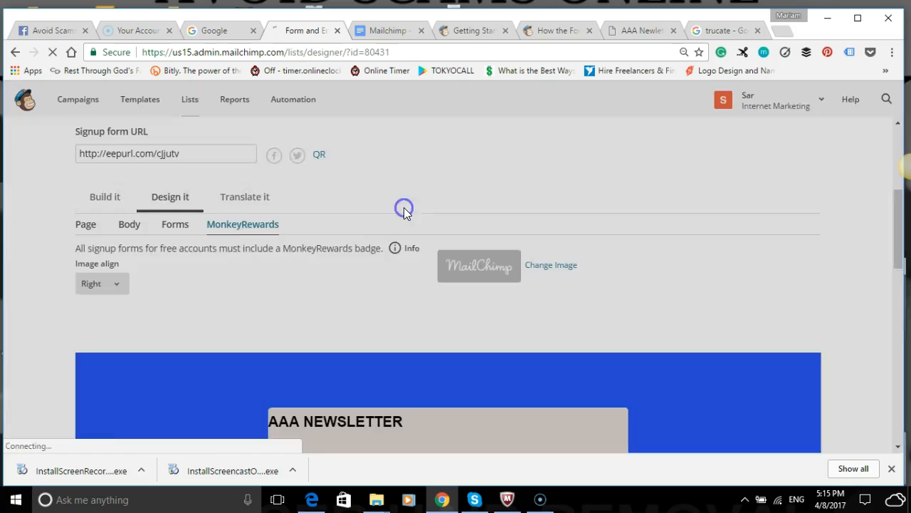
{"action": "scroll", "coordinate": [420, 242], "scroll_direction": "down", "scroll_amount": 10}
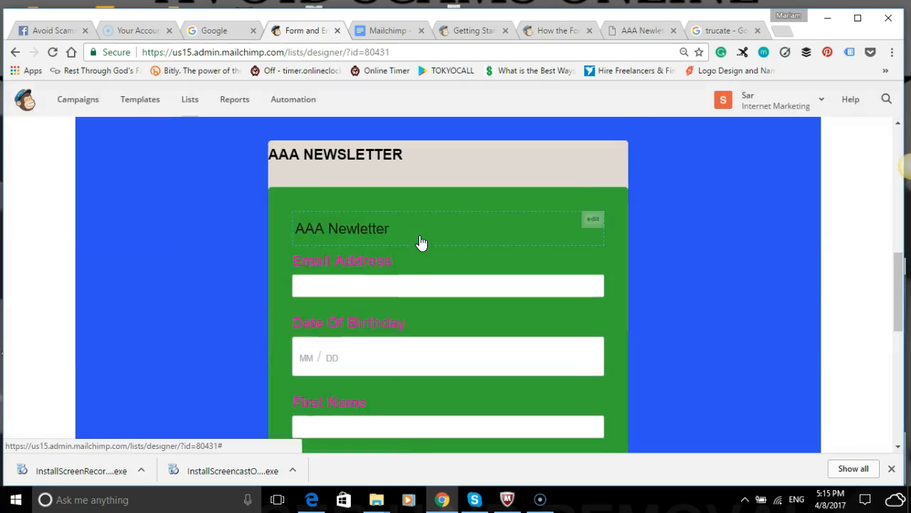
{"action": "scroll", "coordinate": [510, 228], "scroll_direction": "up", "scroll_amount": 10}
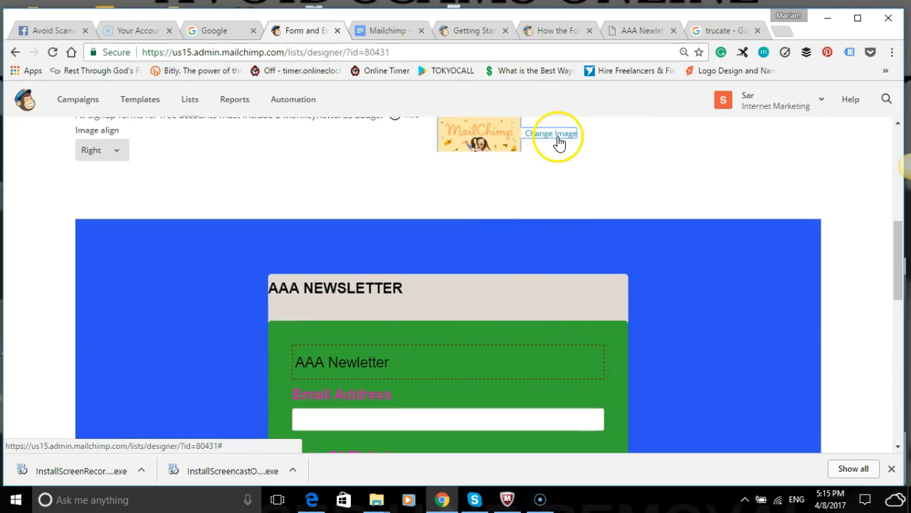
{"action": "scroll", "coordinate": [417, 204], "scroll_direction": "down", "scroll_amount": 5}
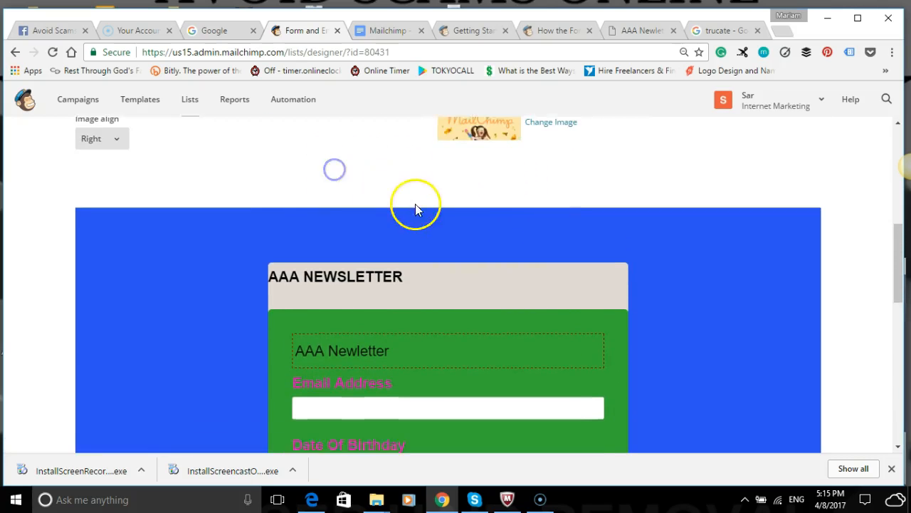
{"action": "scroll", "coordinate": [559, 321], "scroll_direction": "up", "scroll_amount": 7}
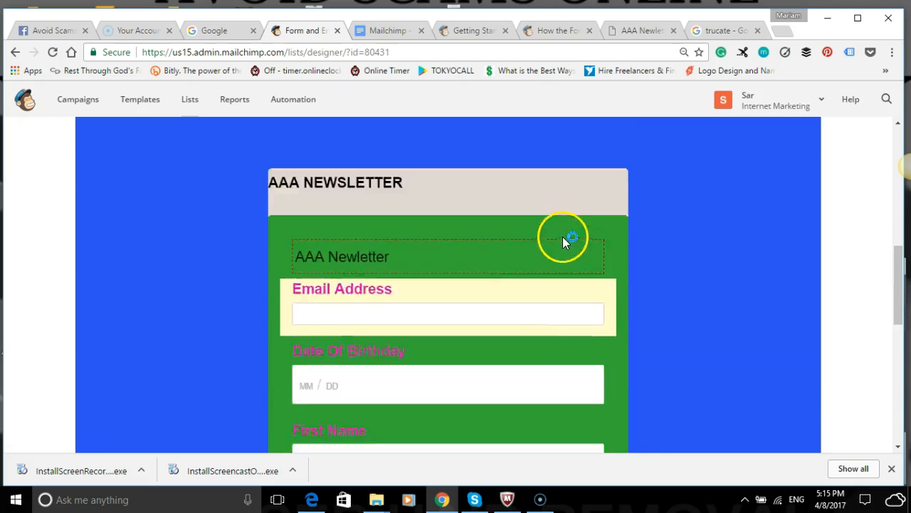
{"action": "scroll", "coordinate": [567, 207], "scroll_direction": "up", "scroll_amount": 1}
Step: Change the signup form badge to the black-and-white monkey head and check it below the form
{"action": "left_click", "coordinate": [553, 266]}
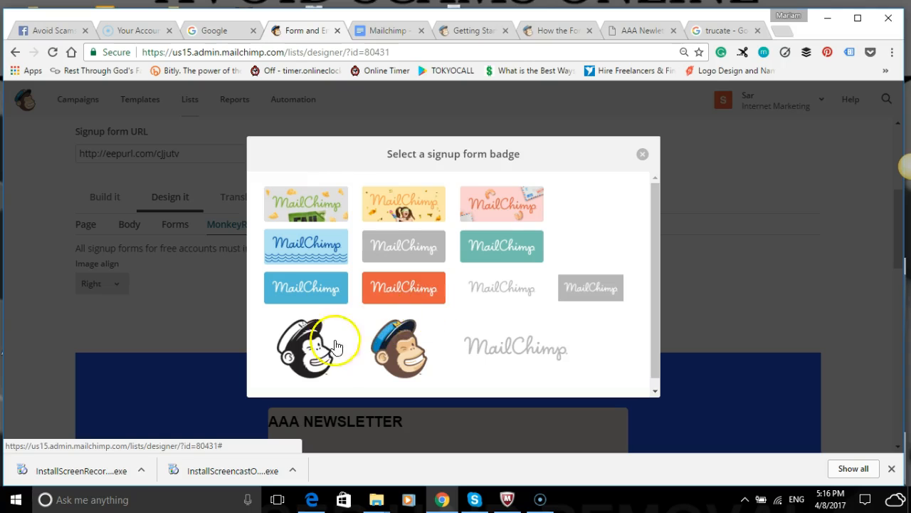
{"action": "left_click", "coordinate": [302, 354]}
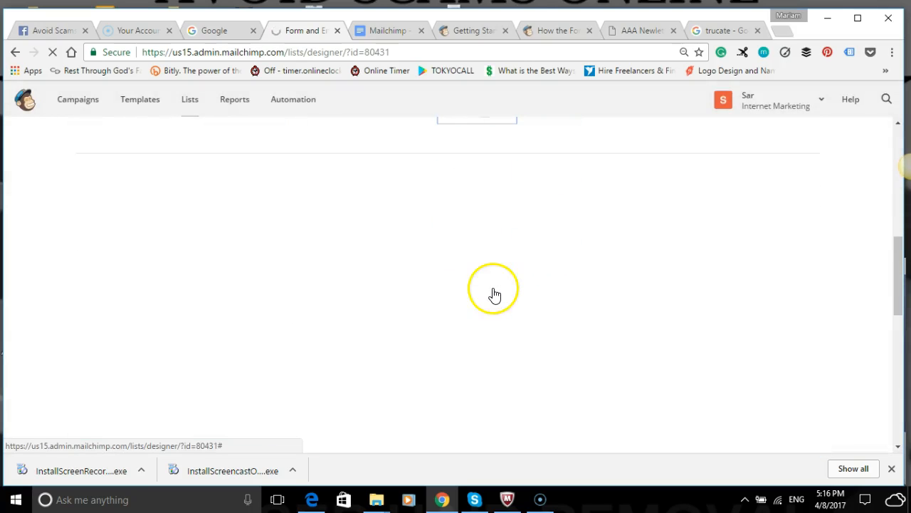
{"action": "scroll", "coordinate": [381, 334], "scroll_direction": "down", "scroll_amount": 5}
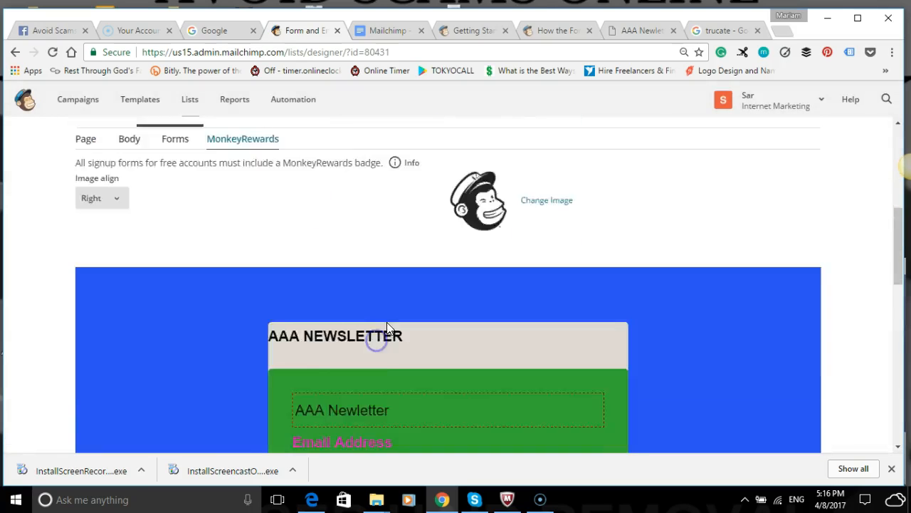
{"action": "scroll", "coordinate": [388, 327], "scroll_direction": "down", "scroll_amount": 5}
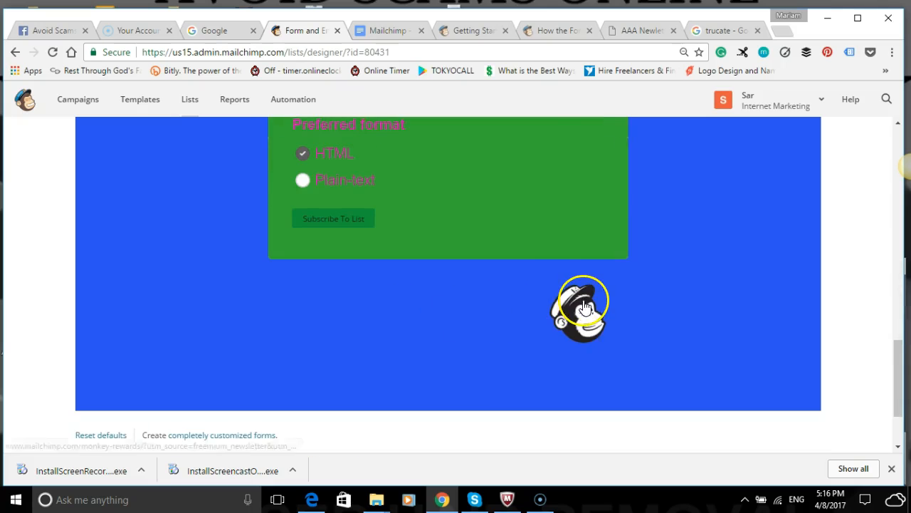
{"action": "scroll", "coordinate": [563, 285], "scroll_direction": "up", "scroll_amount": 10}
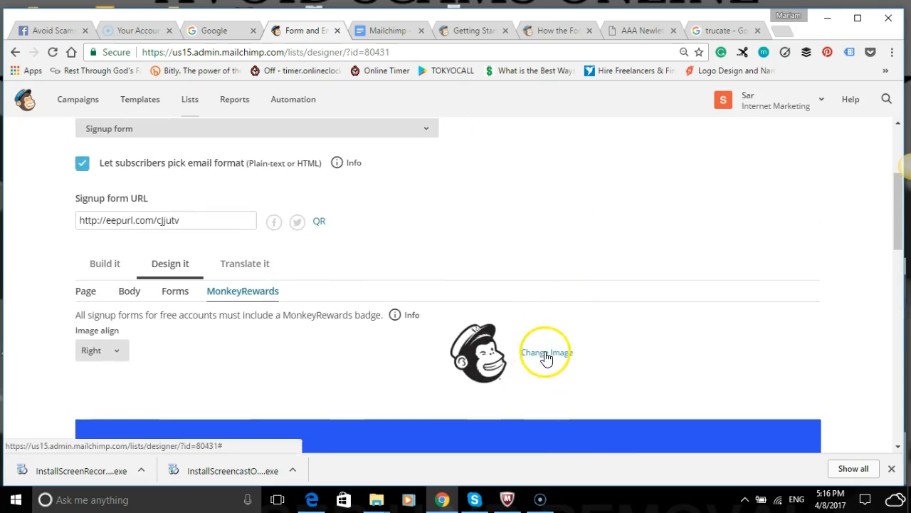
Step: Change the signup form badge to the pink illustrated MailChimp image and check the form preview
{"action": "left_click", "coordinate": [545, 356]}
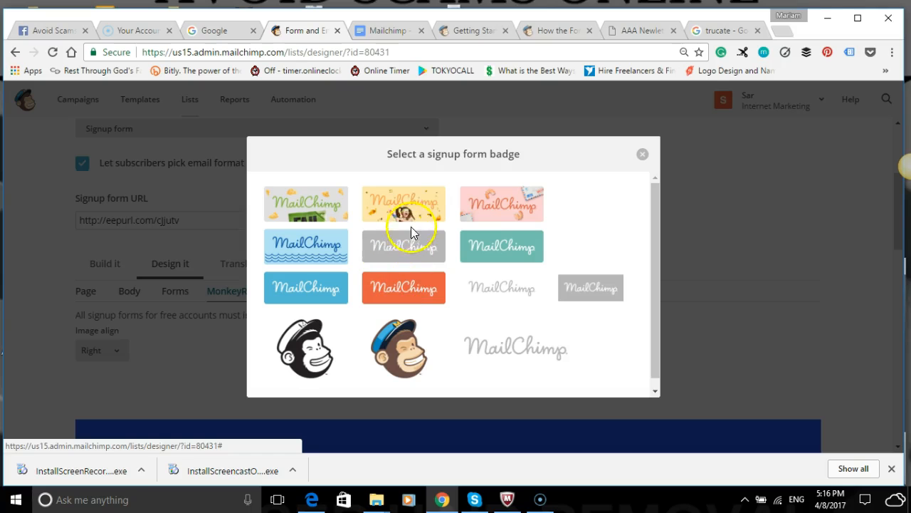
{"action": "left_click", "coordinate": [503, 212]}
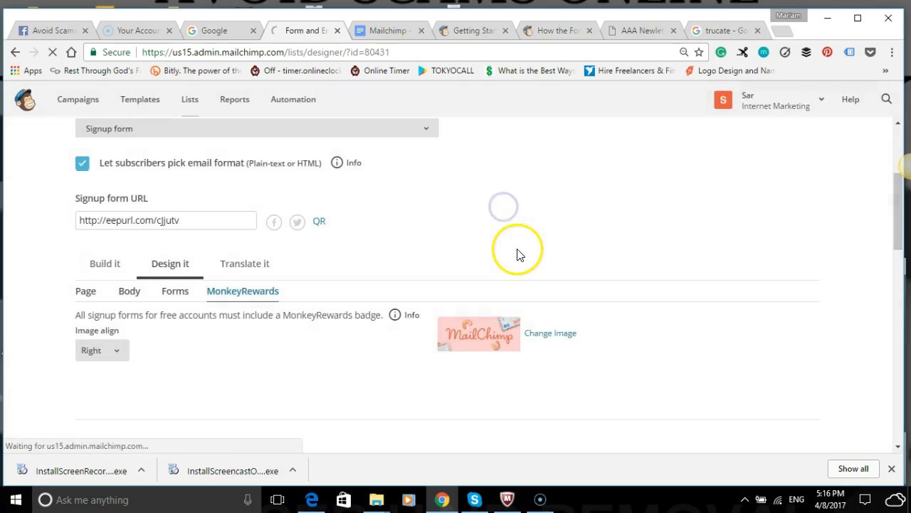
{"action": "scroll", "coordinate": [517, 266], "scroll_direction": "down", "scroll_amount": 3}
{"action": "scroll", "coordinate": [517, 267], "scroll_direction": "down", "scroll_amount": 8}
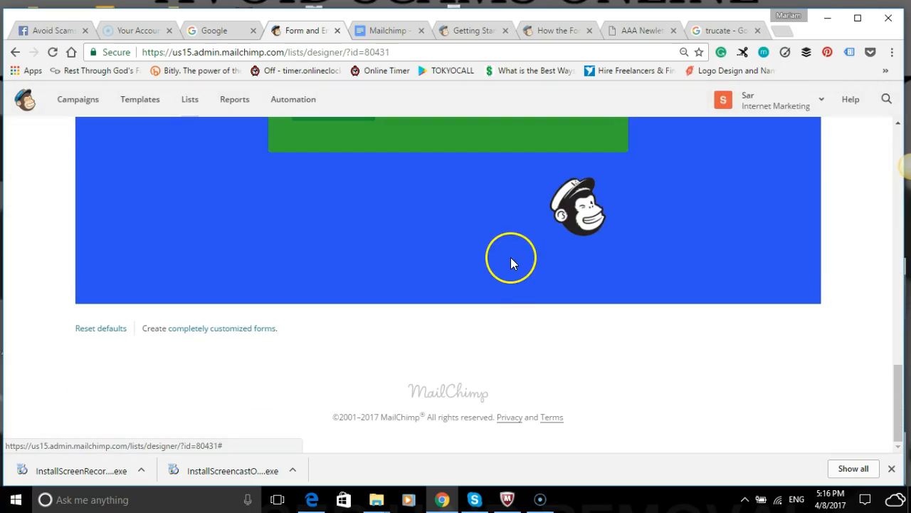
{"action": "scroll", "coordinate": [506, 252], "scroll_direction": "up", "scroll_amount": 5}
{"action": "scroll", "coordinate": [120, 213], "scroll_direction": "up", "scroll_amount": 5}
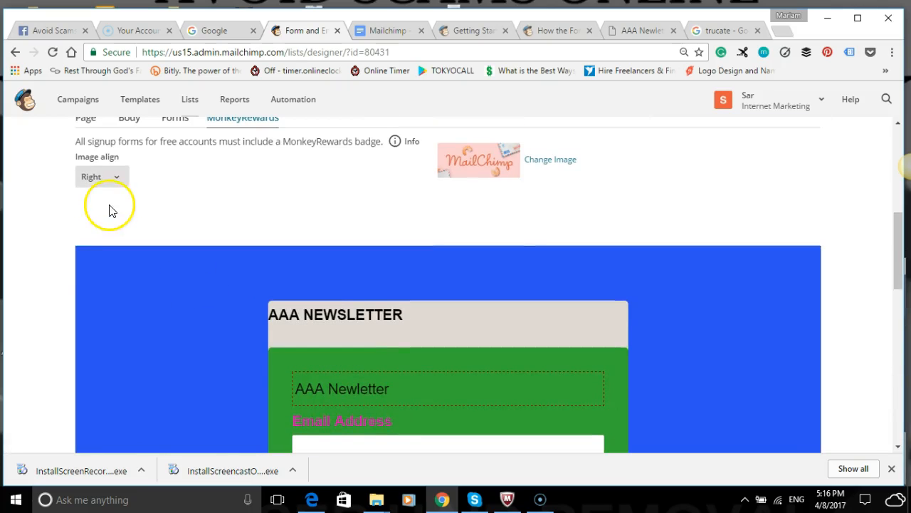
Step: Set the pink MonkeyRewards badge's image alignment to Center and review the whole form in the preview
{"action": "left_click", "coordinate": [117, 178]}
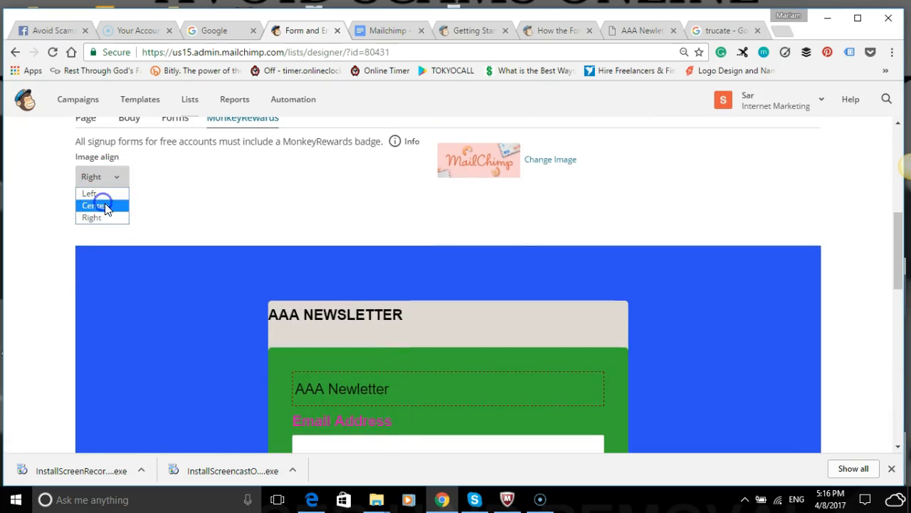
{"action": "left_click", "coordinate": [100, 205]}
{"action": "scroll", "coordinate": [447, 220], "scroll_direction": "down", "scroll_amount": 10}
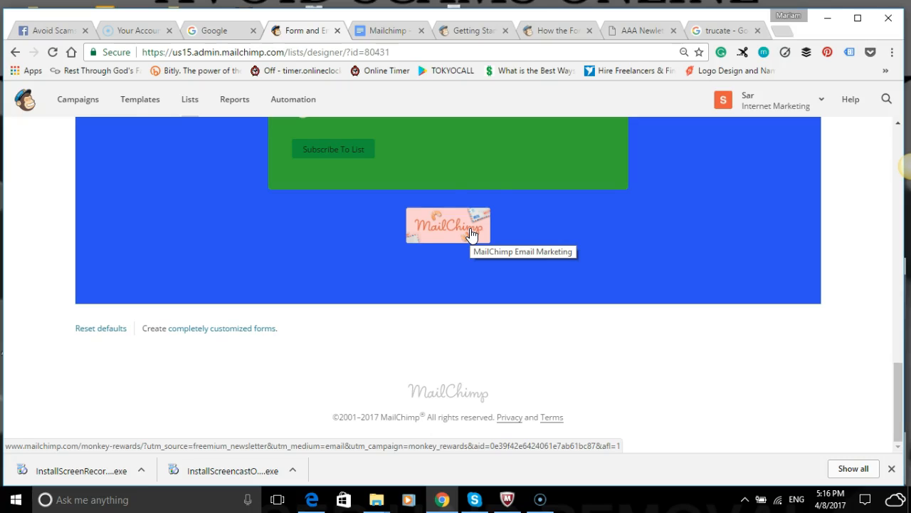
{"action": "scroll", "coordinate": [501, 214], "scroll_direction": "up", "scroll_amount": 8}
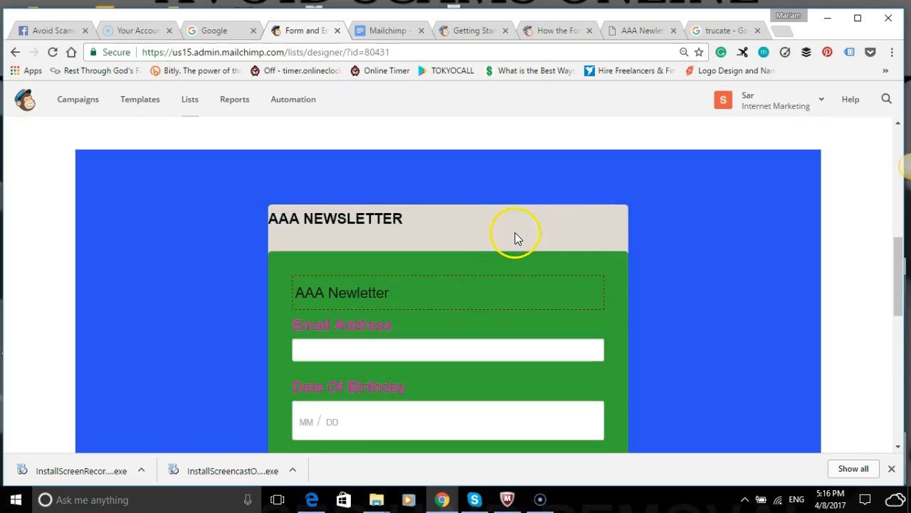
{"action": "scroll", "coordinate": [505, 235], "scroll_direction": "up", "scroll_amount": 3}
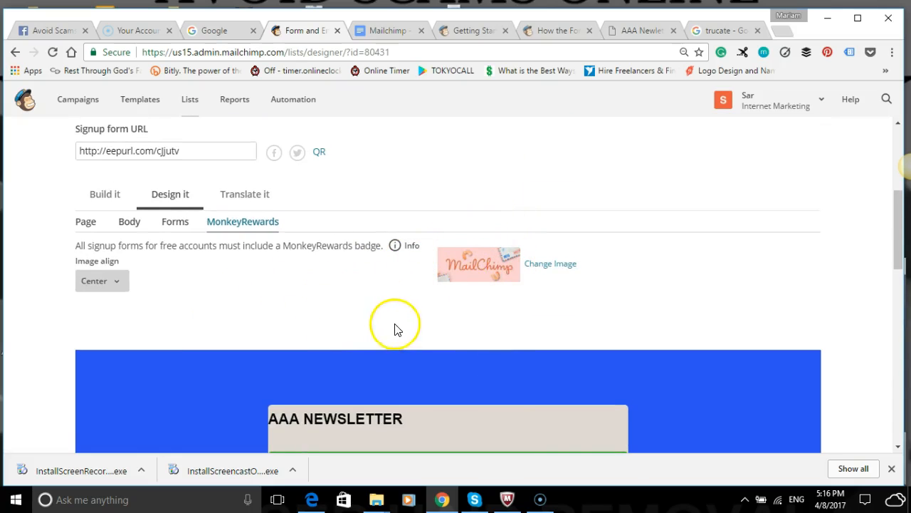
{"action": "scroll", "coordinate": [410, 322], "scroll_direction": "down", "scroll_amount": 4}
{"action": "scroll", "coordinate": [456, 301], "scroll_direction": "down", "scroll_amount": 4}
{"action": "scroll", "coordinate": [464, 300], "scroll_direction": "up", "scroll_amount": 10}
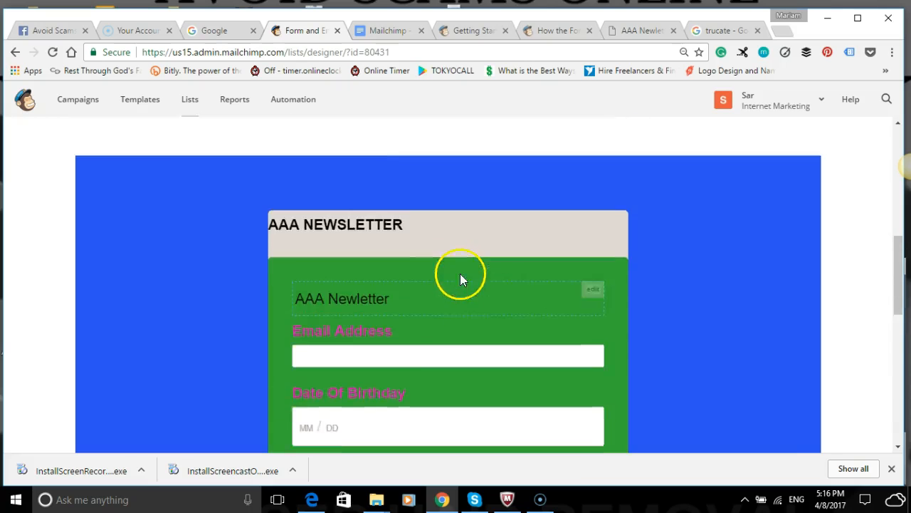
{"action": "scroll", "coordinate": [263, 346], "scroll_direction": "up", "scroll_amount": 1}
{"action": "scroll", "coordinate": [191, 326], "scroll_direction": "down", "scroll_amount": 3}
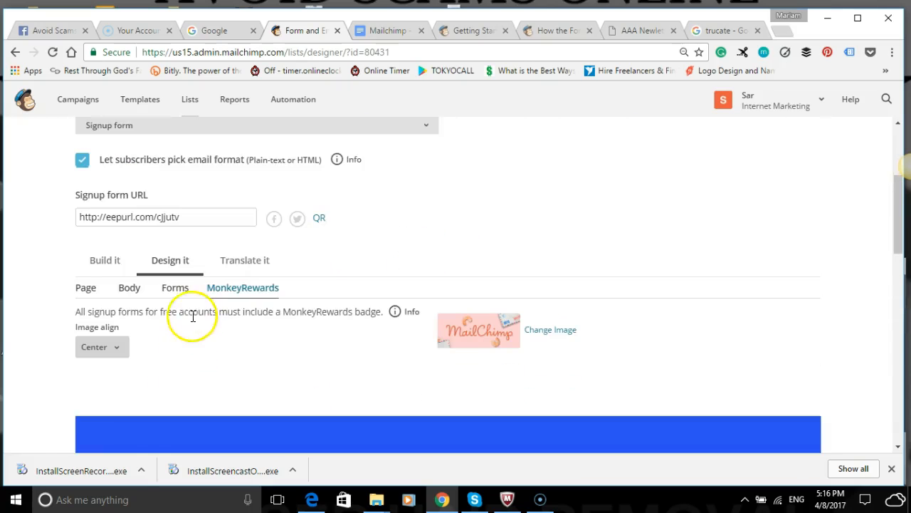
{"action": "scroll", "coordinate": [186, 286], "scroll_direction": "up", "scroll_amount": 1}
{"action": "left_click", "coordinate": [180, 285]}
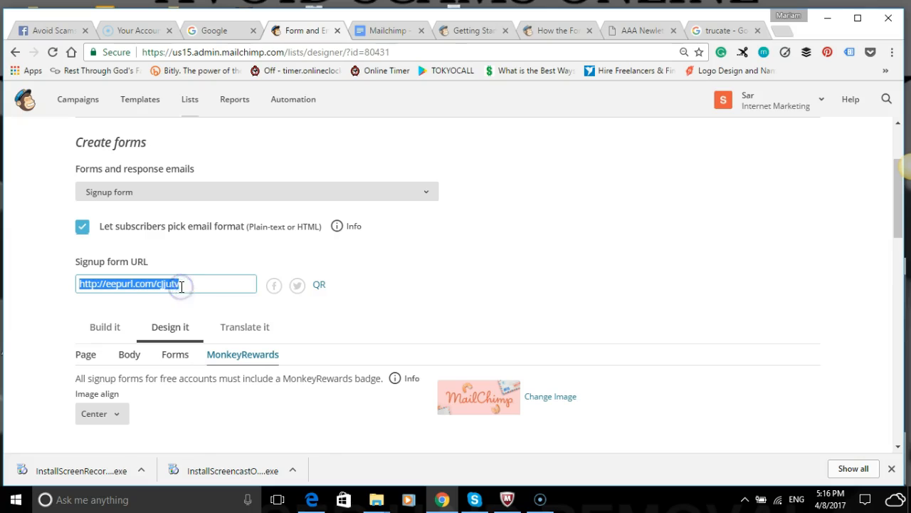
{"action": "right_click", "coordinate": [181, 286]}
{"action": "left_click", "coordinate": [240, 64]}
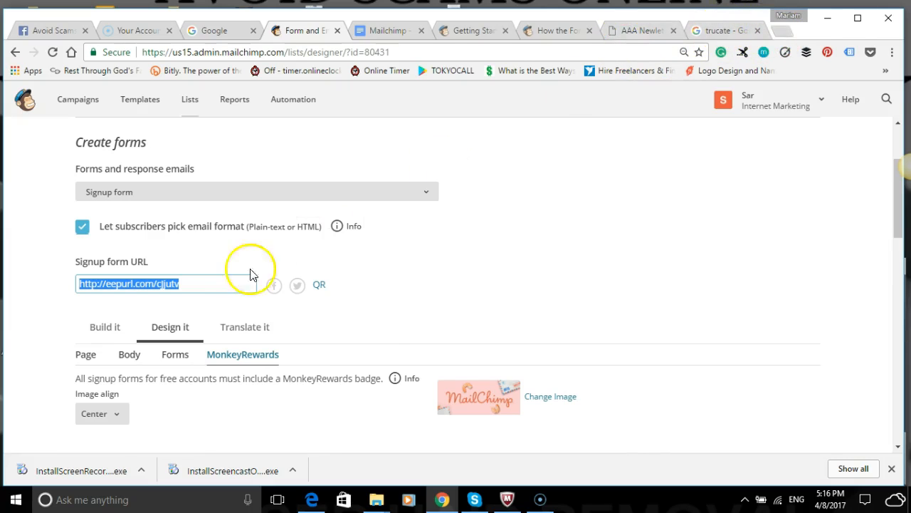
{"action": "scroll", "coordinate": [239, 289], "scroll_direction": "down", "scroll_amount": 2}
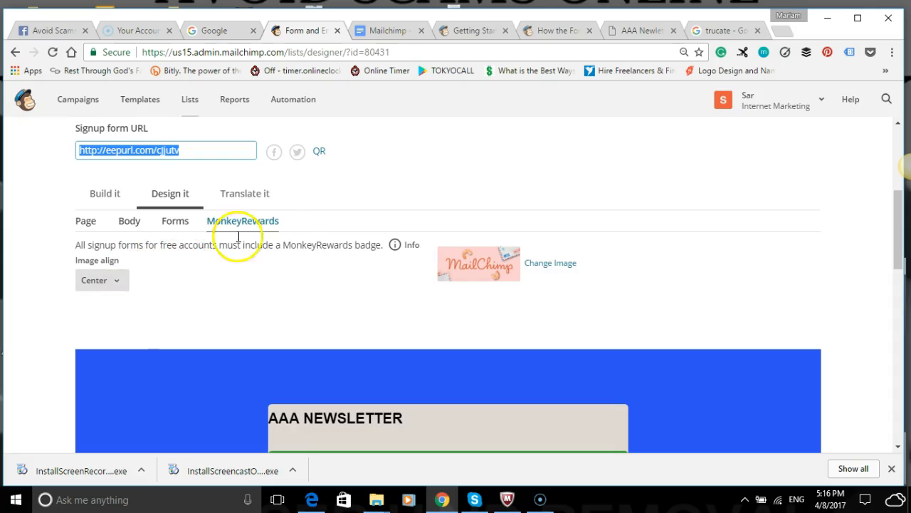
{"action": "scroll", "coordinate": [292, 220], "scroll_direction": "up", "scroll_amount": 1}
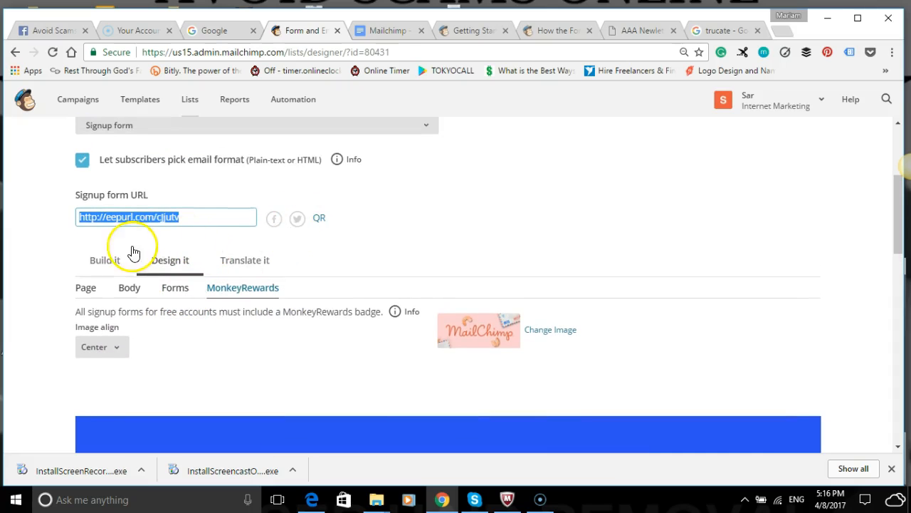
Step: Open the copied signup form URL in a new browser tab to view the live form
{"action": "left_click", "coordinate": [782, 32]}
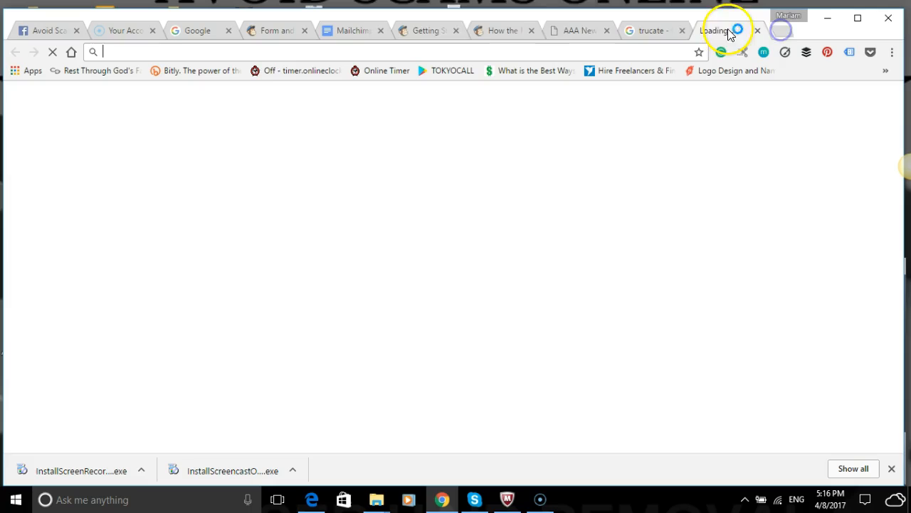
{"action": "right_click", "coordinate": [278, 50]}
{"action": "left_click", "coordinate": [311, 114]}
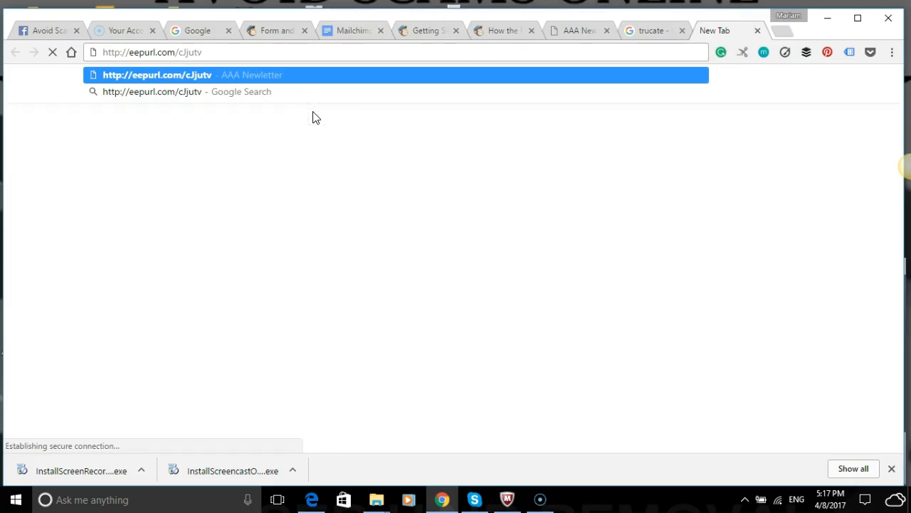
{"action": "key", "text": "Return"}
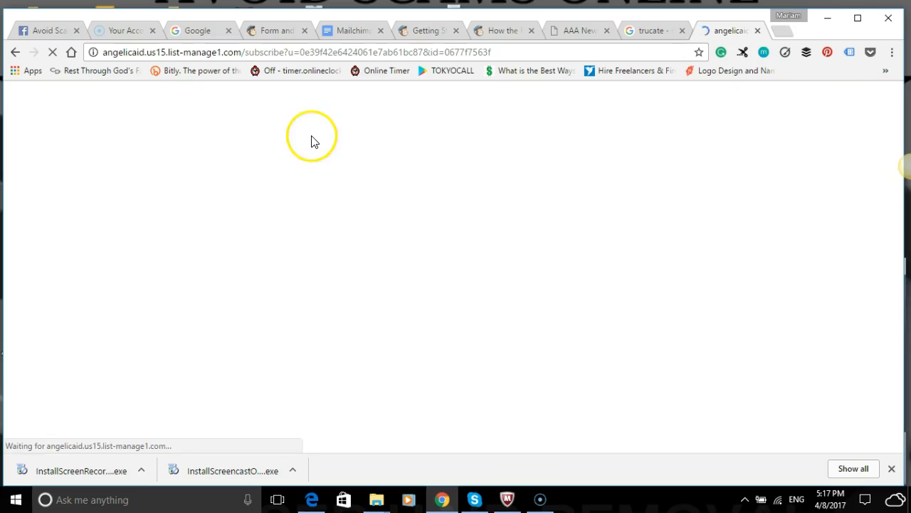
Step: Review the live AAA Newletter signup form from its header through the input fields and subscribe button to the MailChimp badge
{"action": "scroll", "coordinate": [333, 204], "scroll_direction": "down", "scroll_amount": 5}
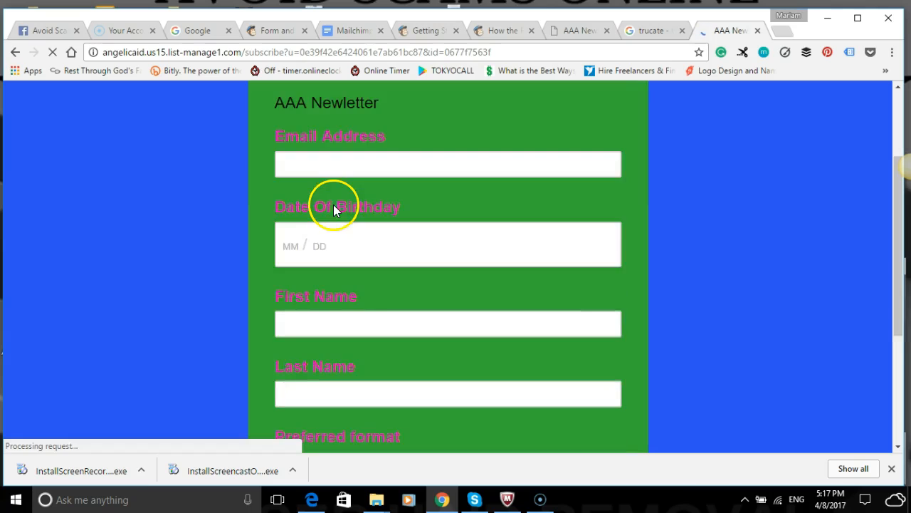
{"action": "scroll", "coordinate": [338, 213], "scroll_direction": "down", "scroll_amount": 1}
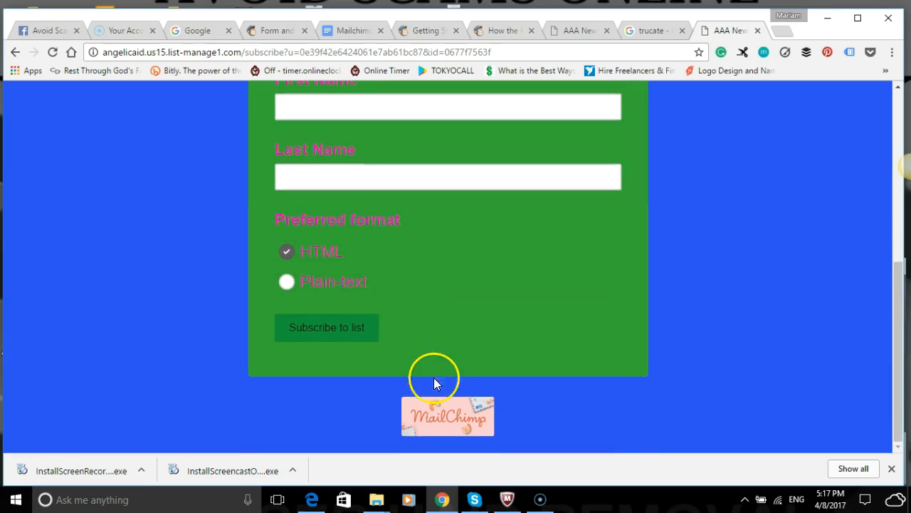
{"action": "scroll", "coordinate": [448, 360], "scroll_direction": "up", "scroll_amount": 5}
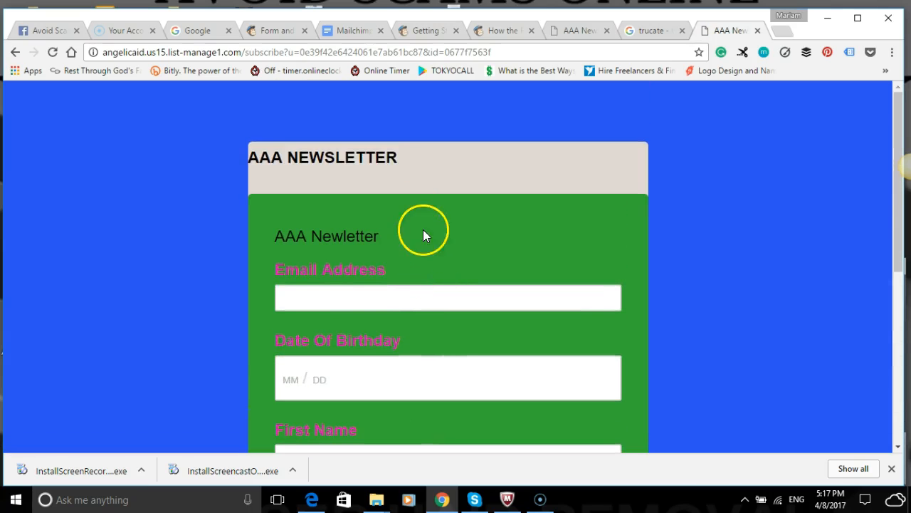
{"action": "scroll", "coordinate": [423, 229], "scroll_direction": "down", "scroll_amount": 5}
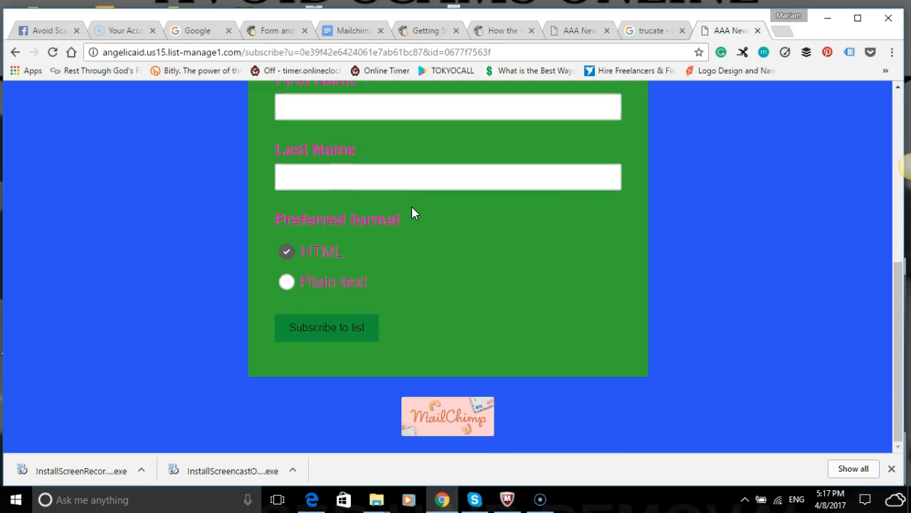
{"action": "scroll", "coordinate": [411, 210], "scroll_direction": "up", "scroll_amount": 4}
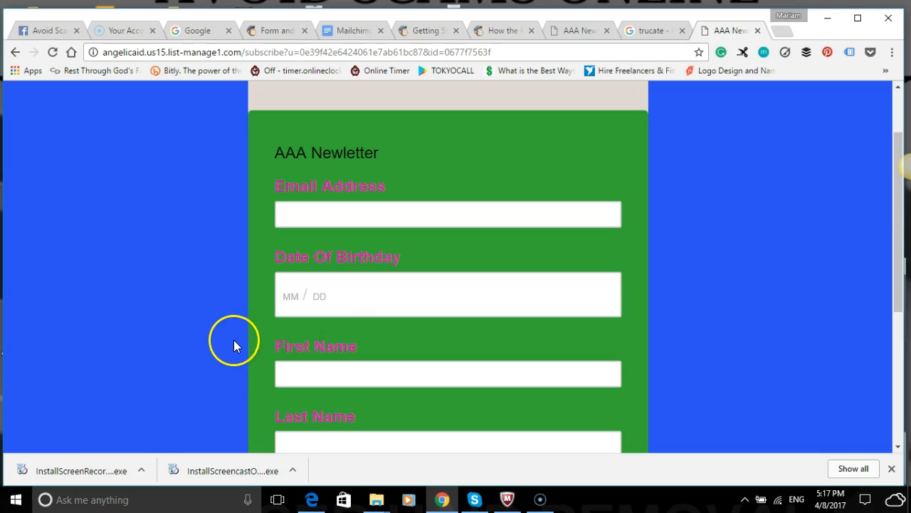
{"action": "scroll", "coordinate": [358, 286], "scroll_direction": "down", "scroll_amount": 3}
{"action": "scroll", "coordinate": [351, 291], "scroll_direction": "up", "scroll_amount": 4}
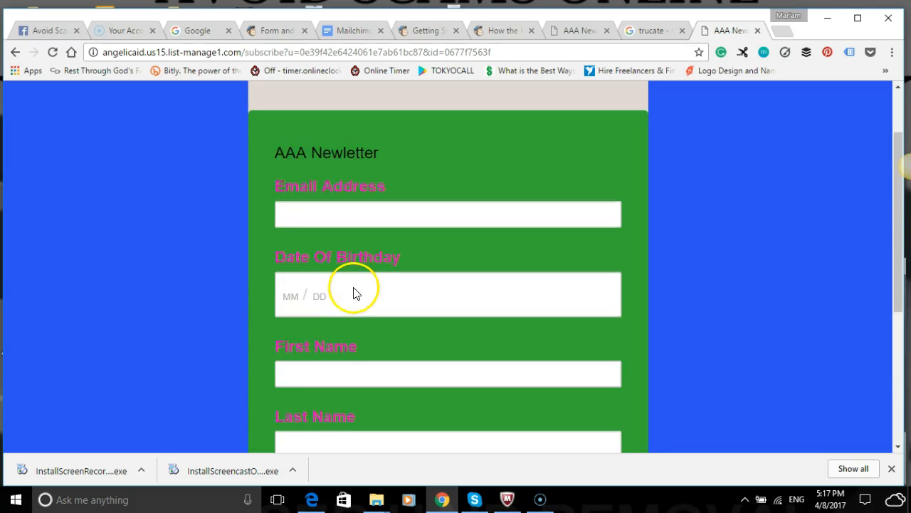
{"action": "scroll", "coordinate": [397, 249], "scroll_direction": "down", "scroll_amount": 2}
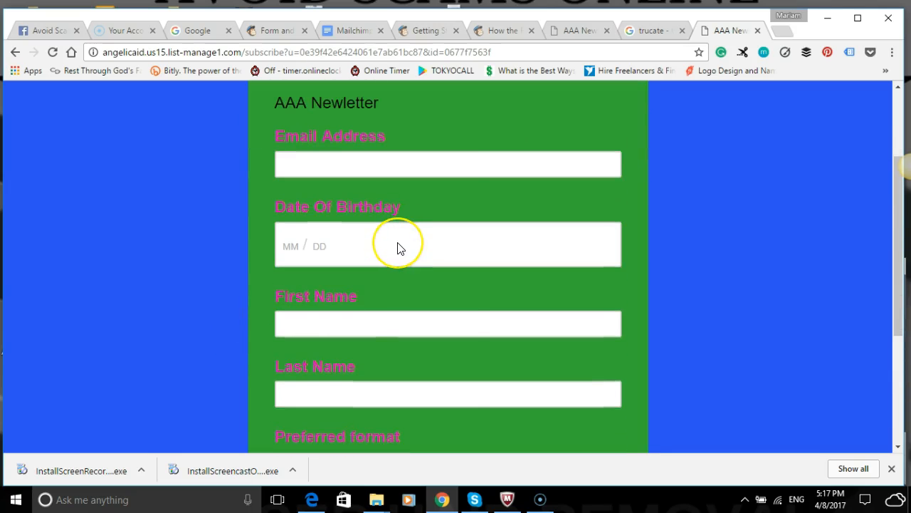
{"action": "scroll", "coordinate": [397, 248], "scroll_direction": "down", "scroll_amount": 3}
{"action": "scroll", "coordinate": [398, 248], "scroll_direction": "up", "scroll_amount": 4}
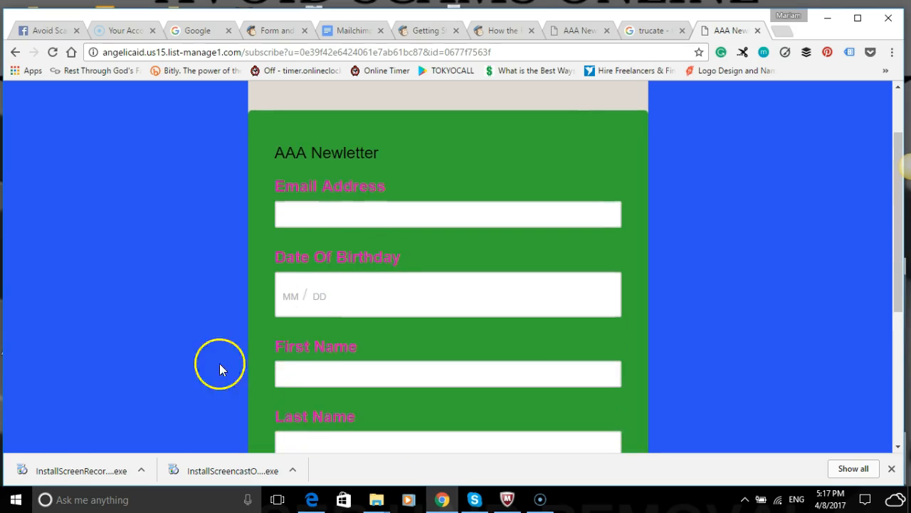